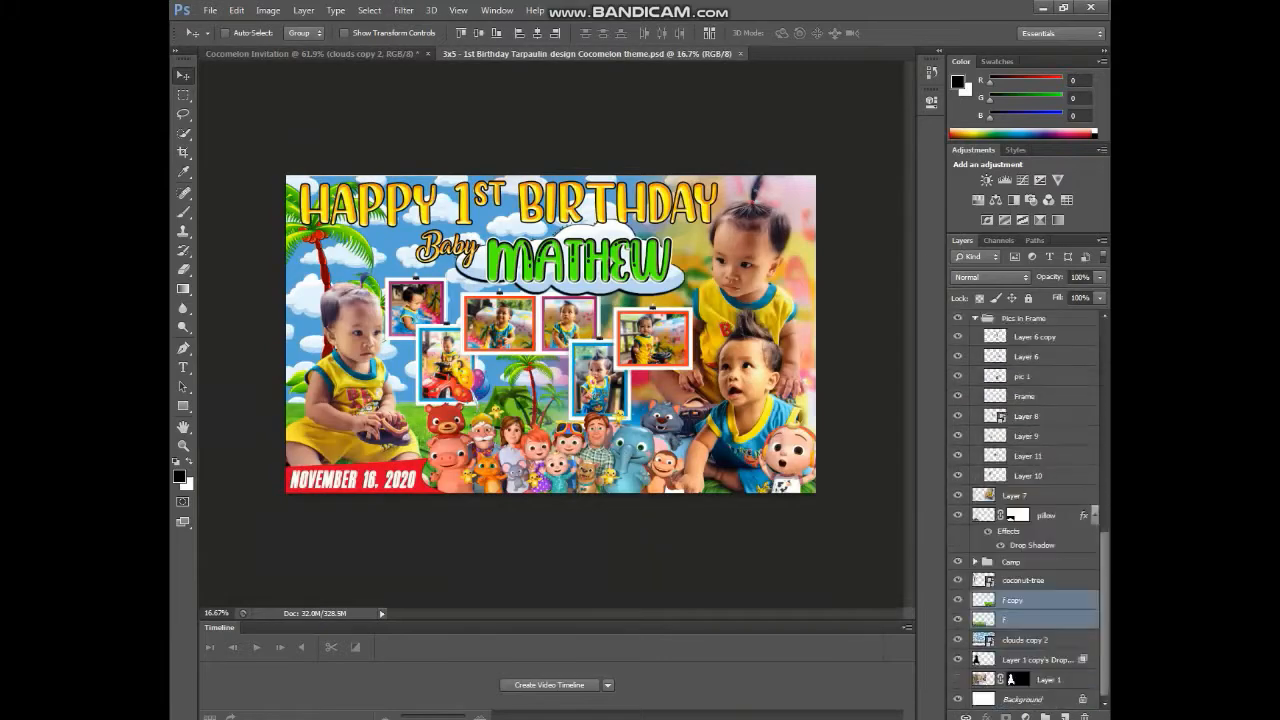
- From the Cocomelon Invitation, bring up the Open dialog showing the Mathew folder with the child's JPEG
key("ctrl+o")
scroll(620, 230, "up", 3)
scroll(660, 320, "down", 5)
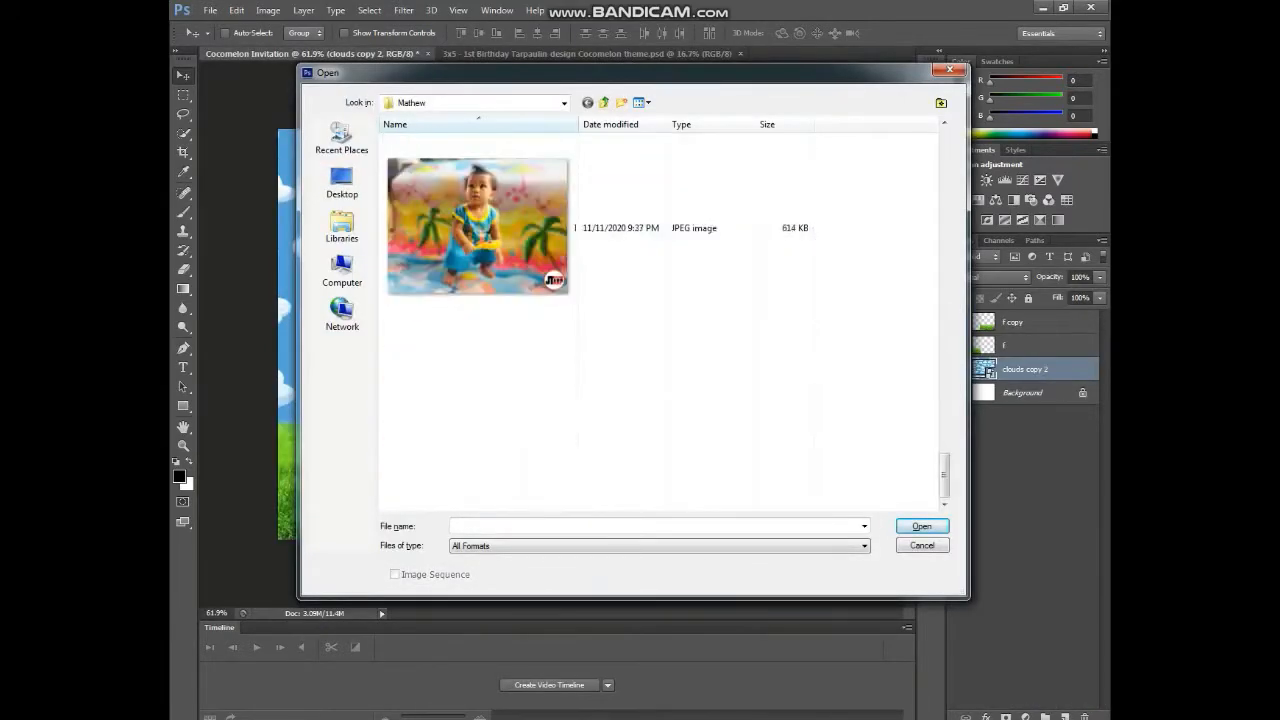
- Place the coconut palm tree artwork in the invitation, resized and brought to the top layer
left_click(605, 103)
left_click(605, 103)
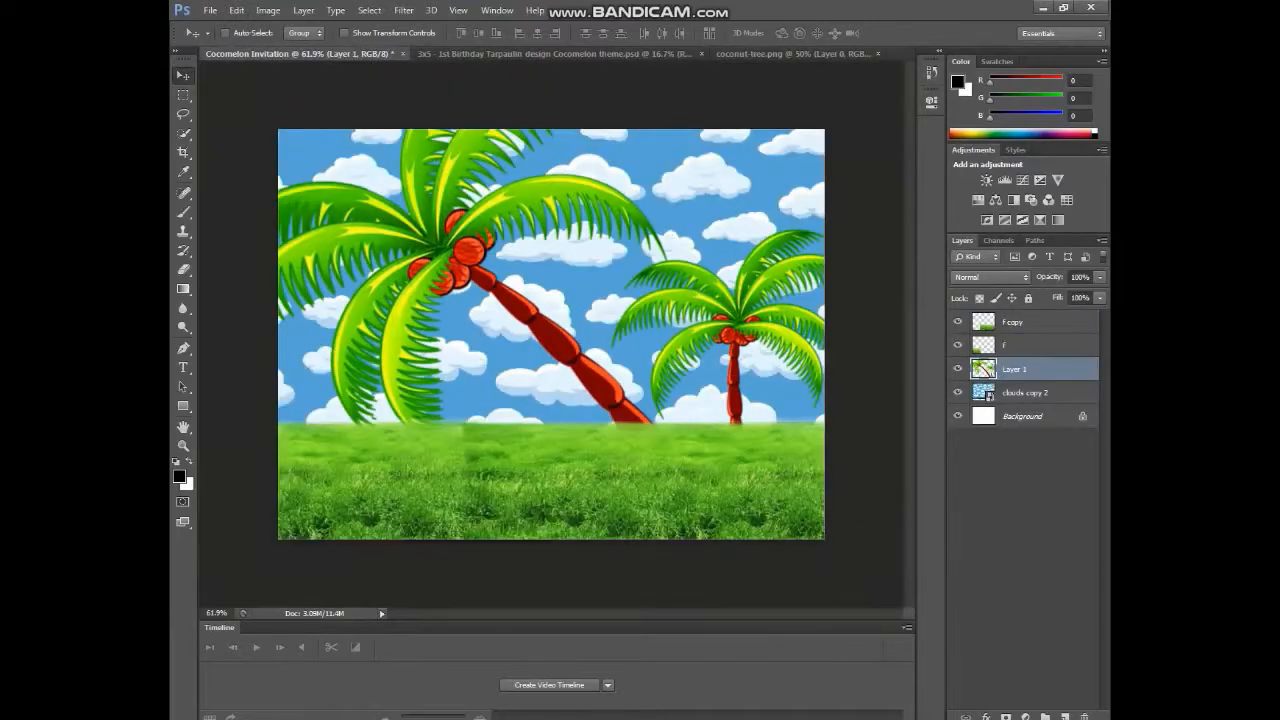
key("ctrl+t")
key("ctrl+0")
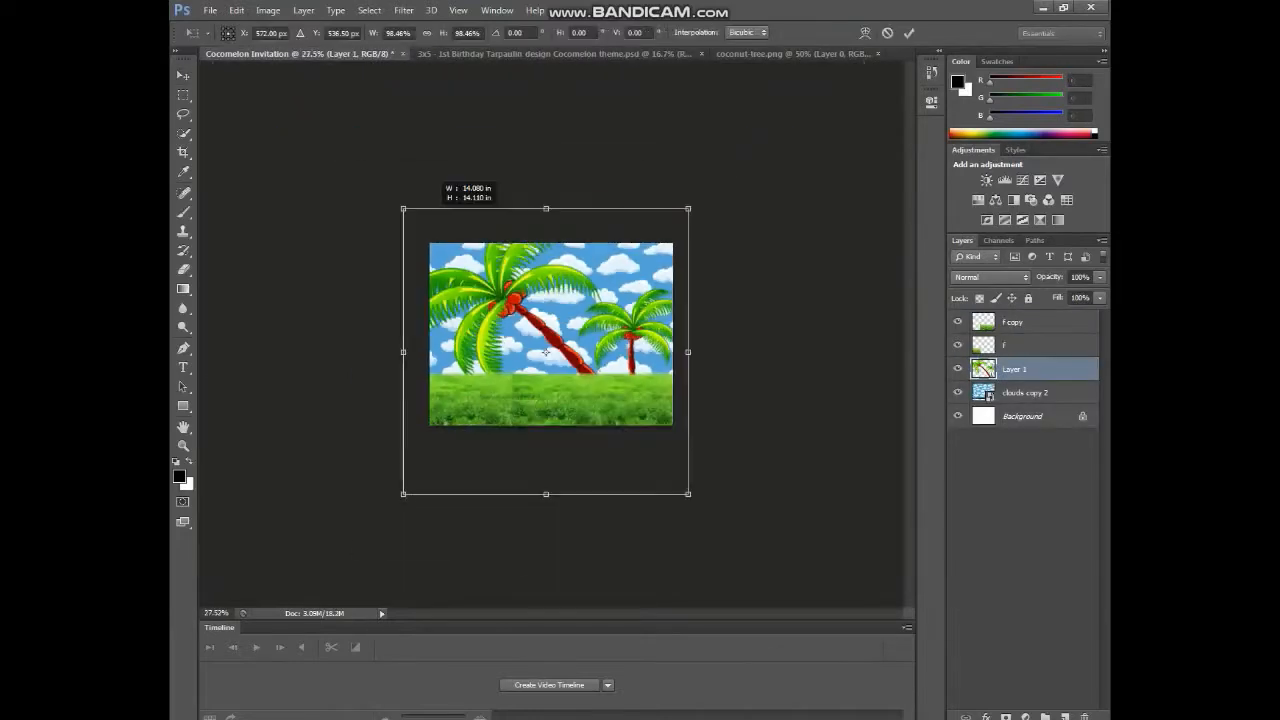
key("Return")
key("ctrl+shift+]")
left_click_drag(608, 327, 607, 341)
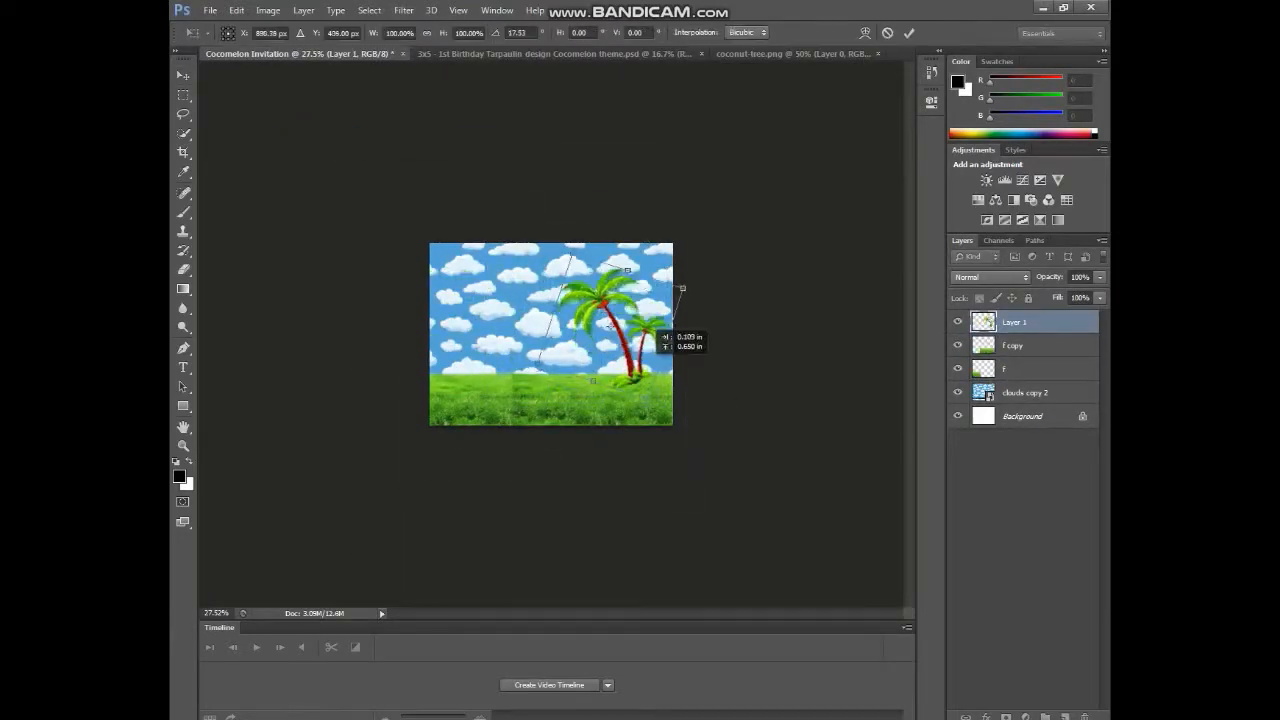
key("Return")
- Open the 6475602_preview frame image and place it, resized, into the Cocomelon Invitation
key("ctrl+o")
left_click(604, 103)
left_click(480, 266)
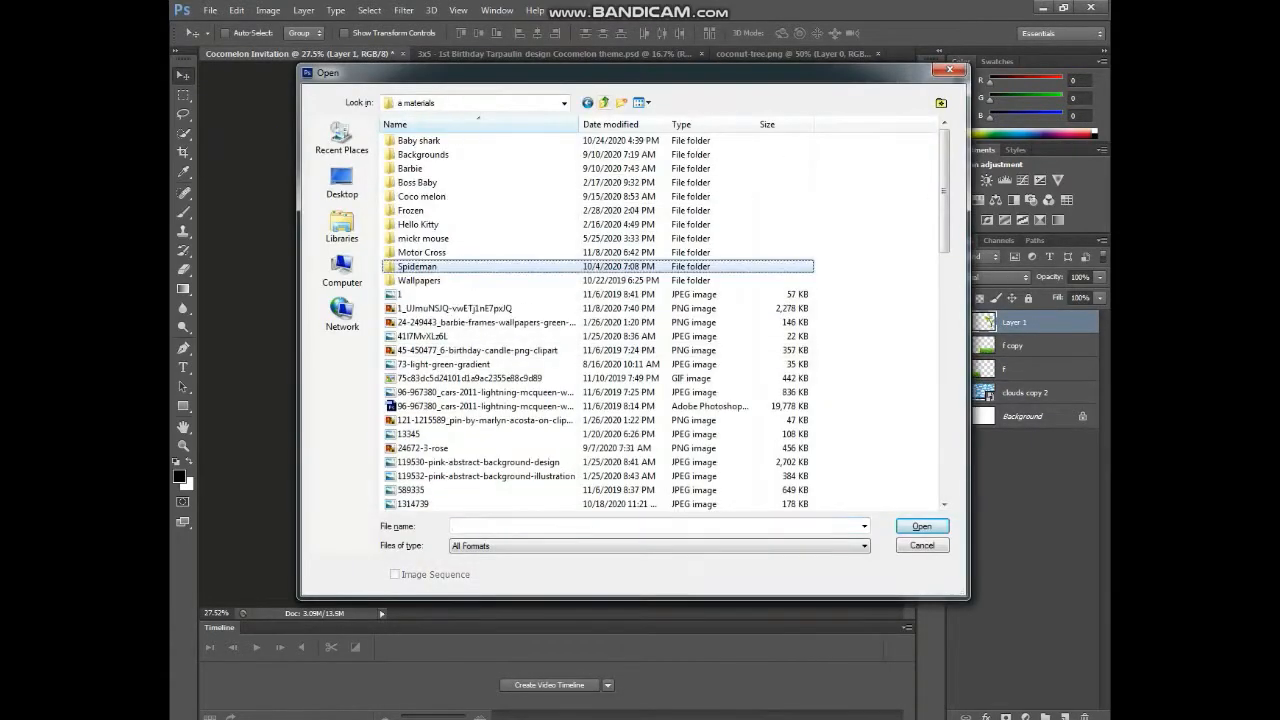
left_click(604, 103)
double_click(410, 420)
scroll(450, 215, "up", 5)
scroll(450, 215, "down", 3)
double_click(450, 215)
left_click_drag(400, 225, 545, 330)
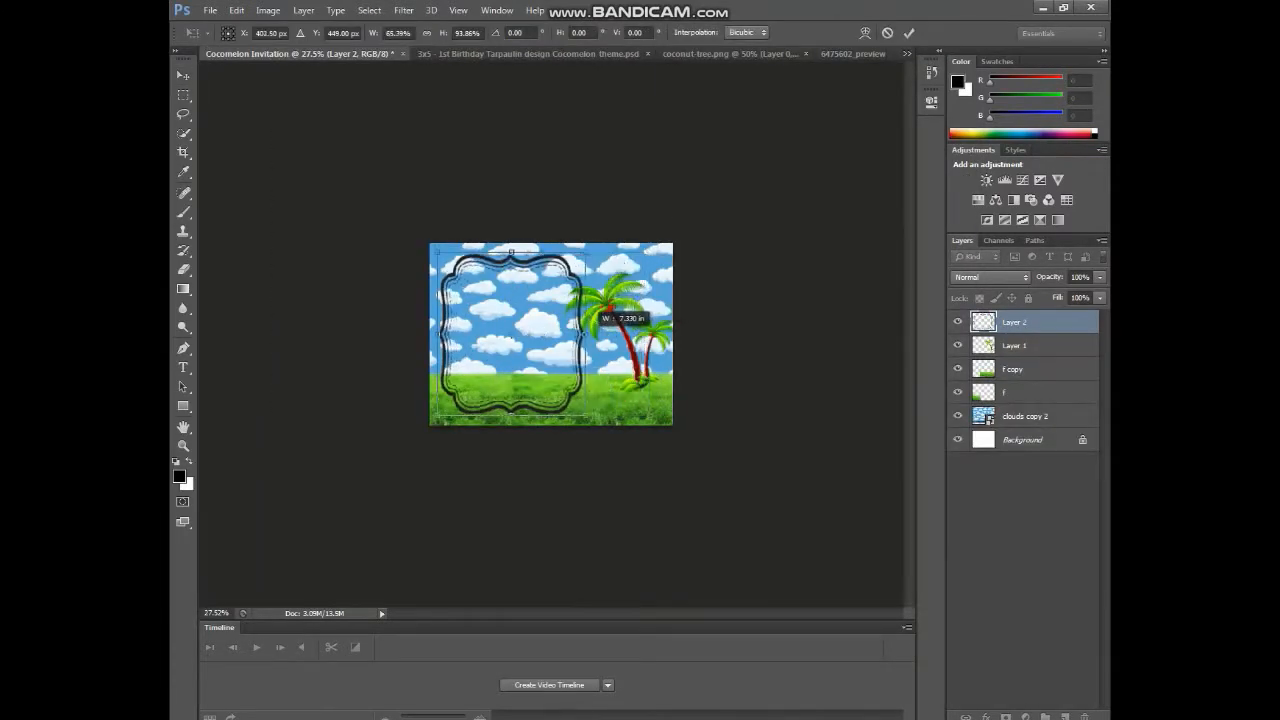
key("Return")
scroll(551, 334, "up", 6)
- Switch to the web browser and launch Google Photos from the Google apps menu
key("alt+Tab")
left_click(250, 12)
left_click(1027, 72)
left_click(960, 142)
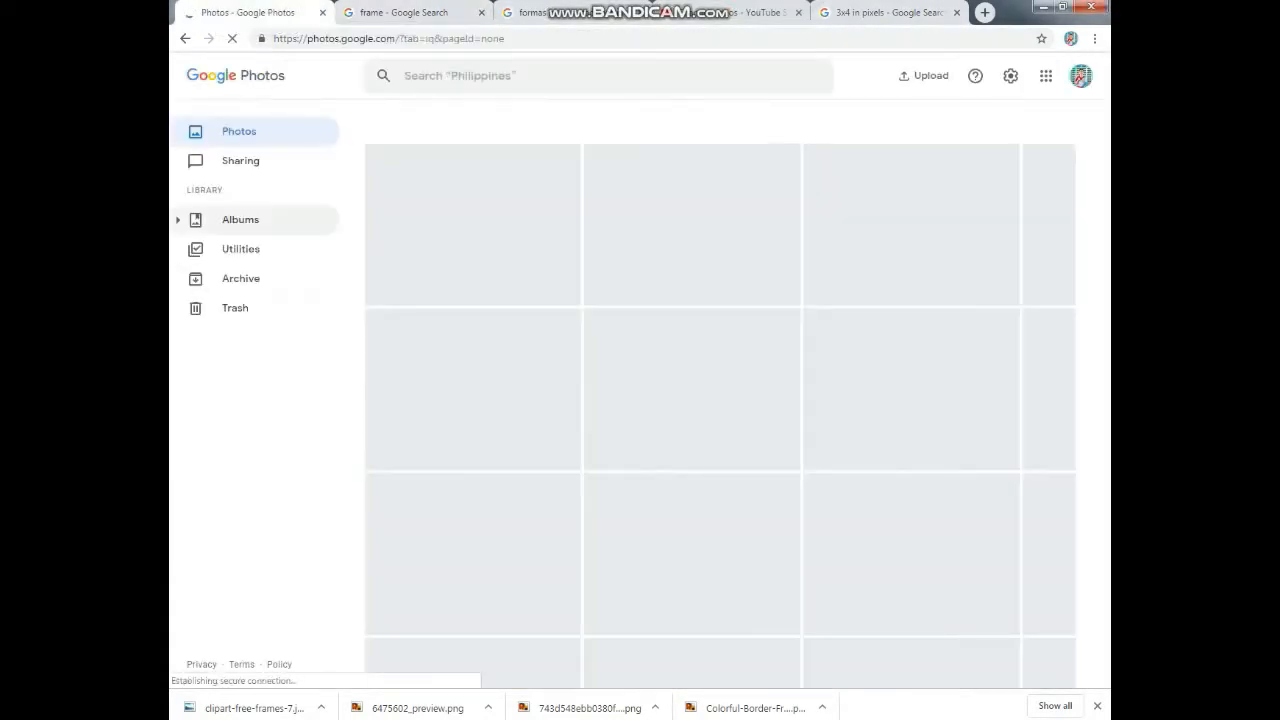
- Show the Google Photos albums, open the Mathew album and scroll through its pictures
left_click(240, 219)
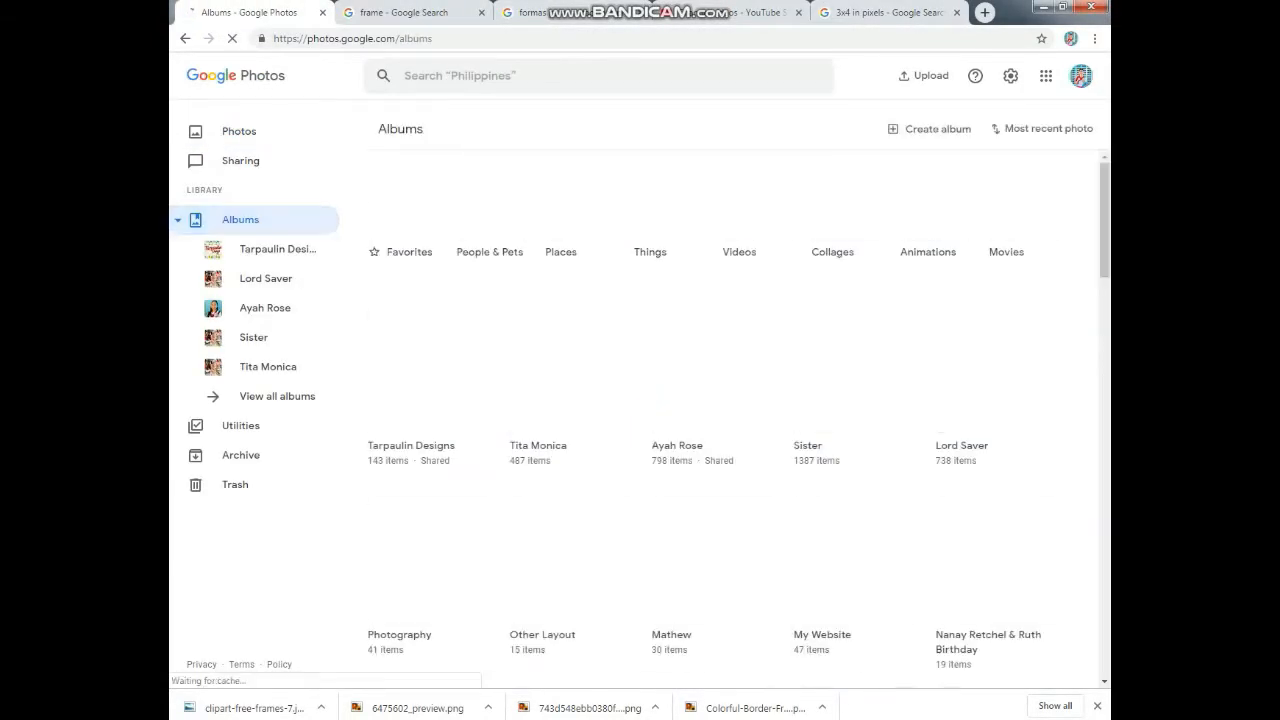
left_click(700, 555)
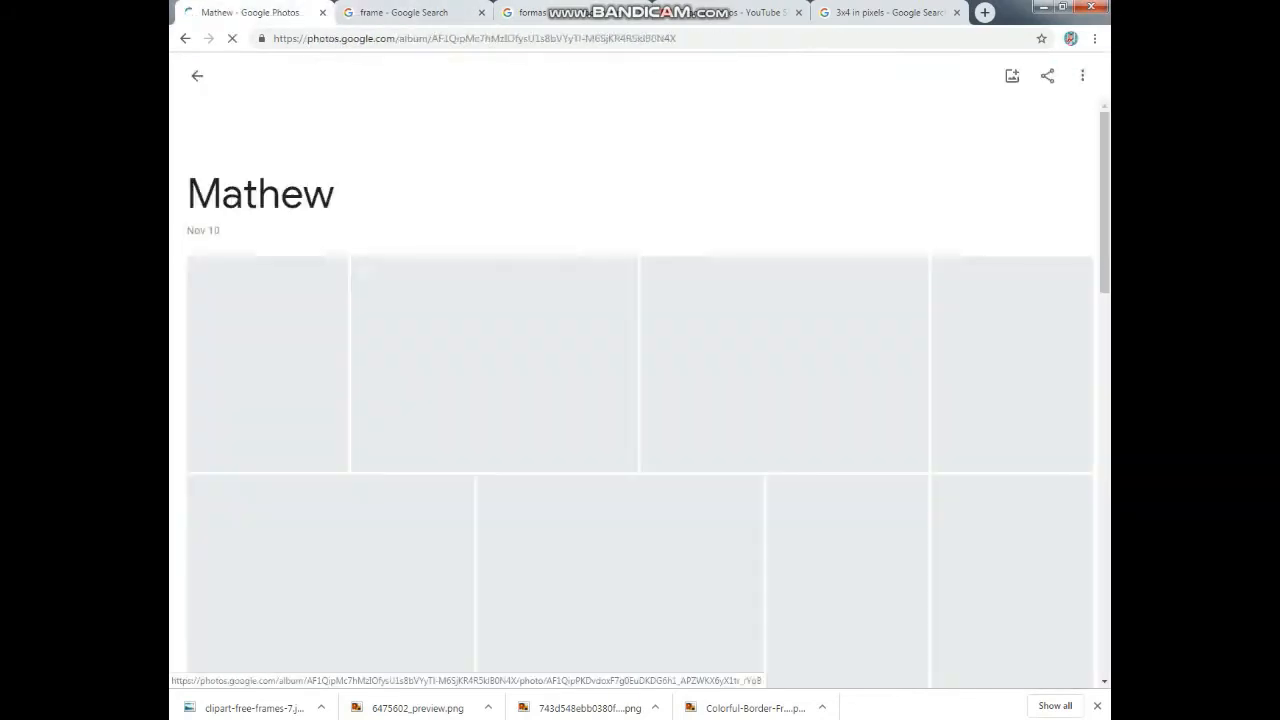
scroll(640, 395, "down", 15)
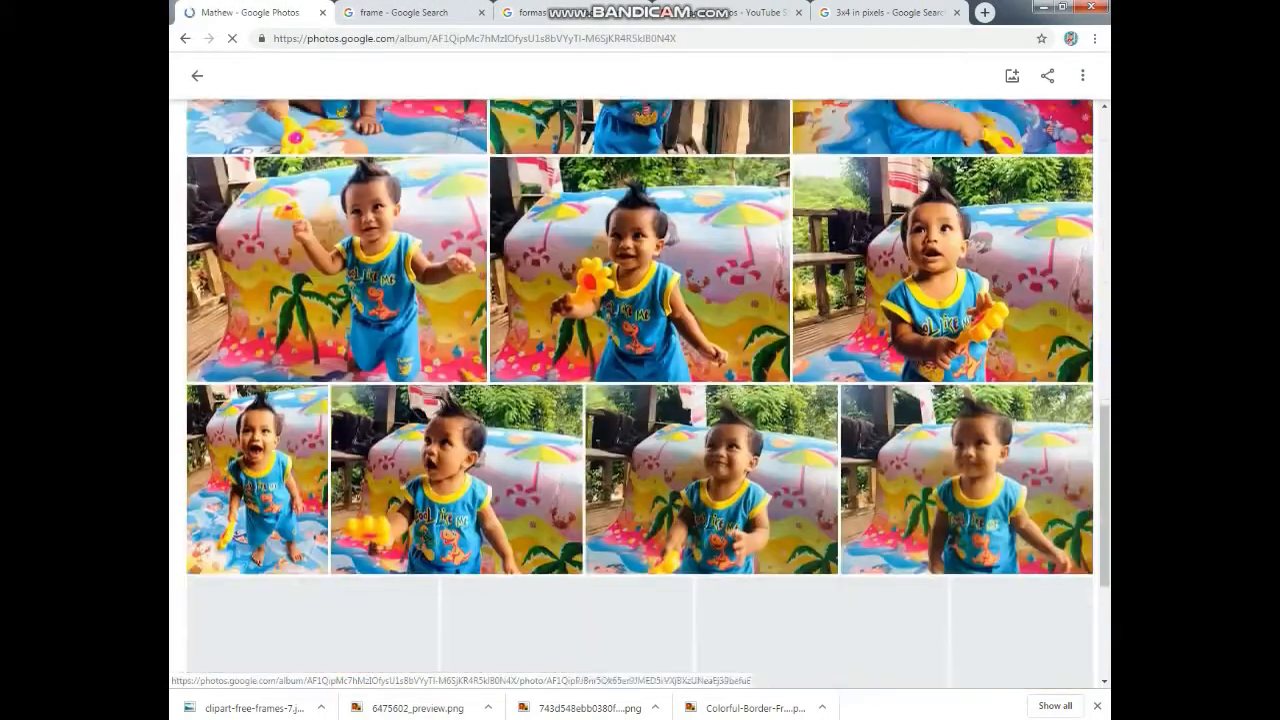
scroll(640, 395, "up", 14)
scroll(640, 395, "down", 10)
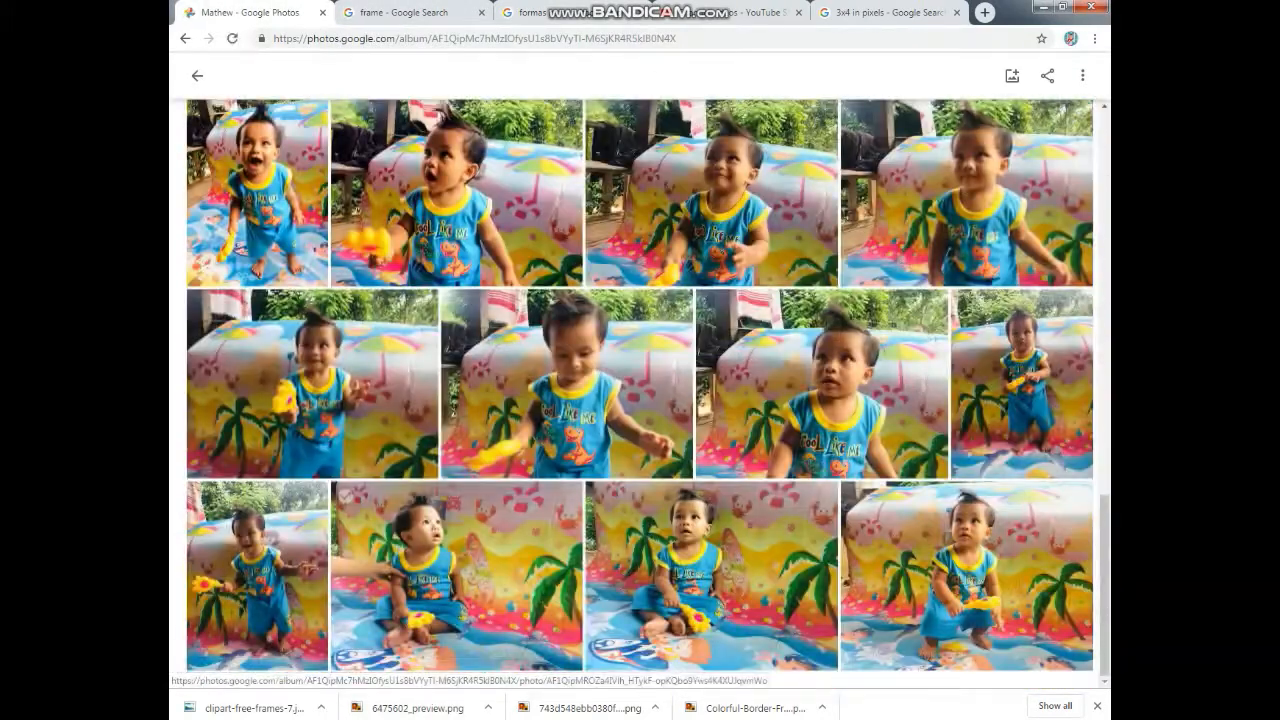
scroll(640, 395, "up", 10)
scroll(640, 395, "down", 1)
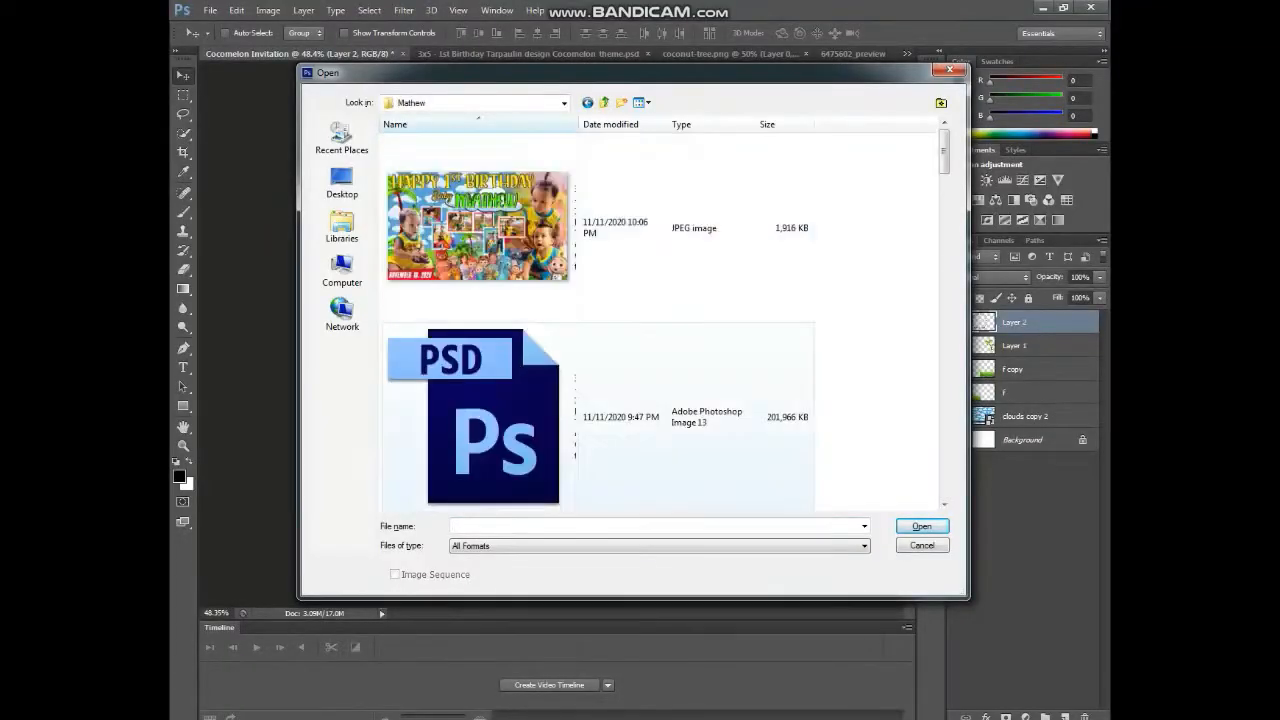
- Open the photo of the child on the red toy car full size and download it
left_click(687, 120)
scroll(660, 310, "down", 5)
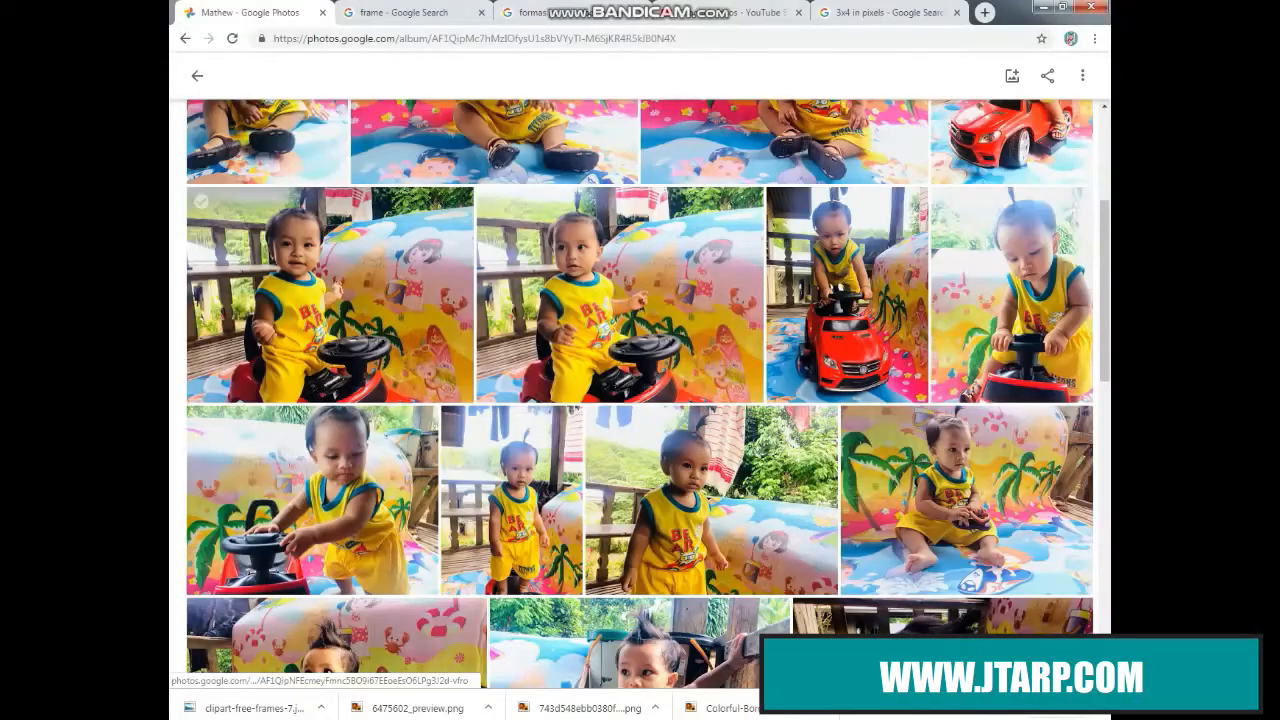
left_click(330, 295)
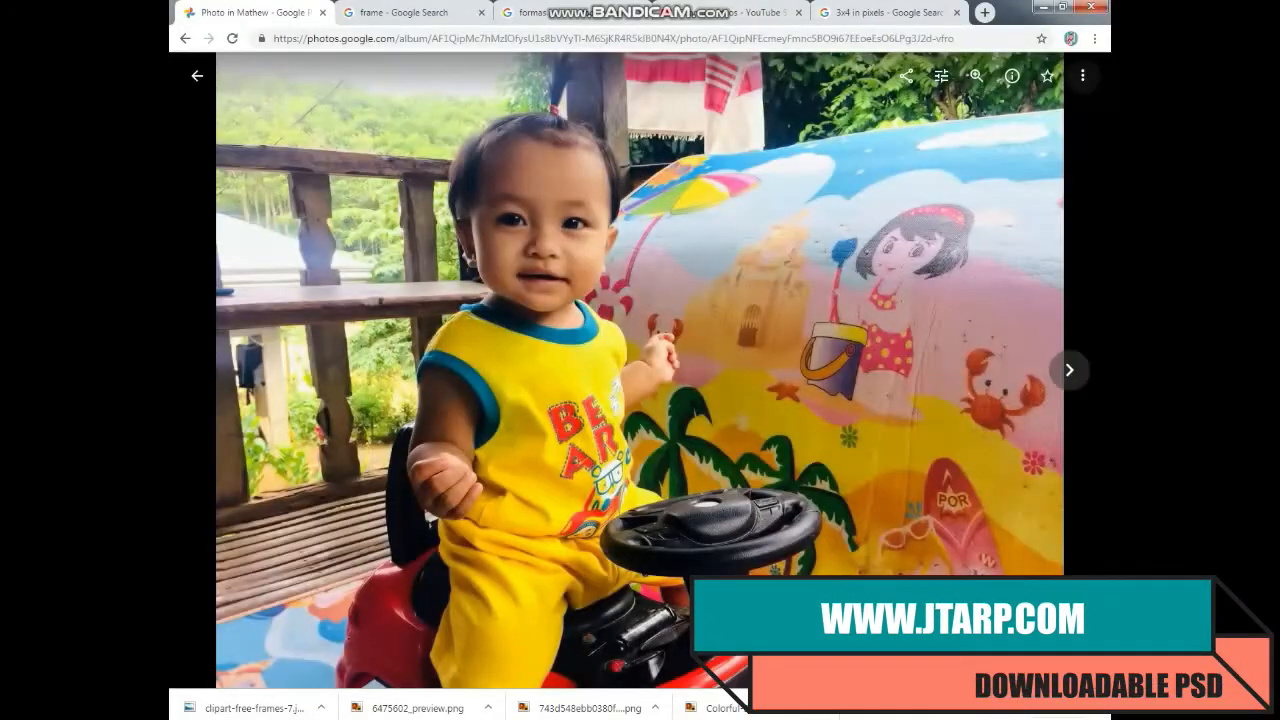
key("shift+d")
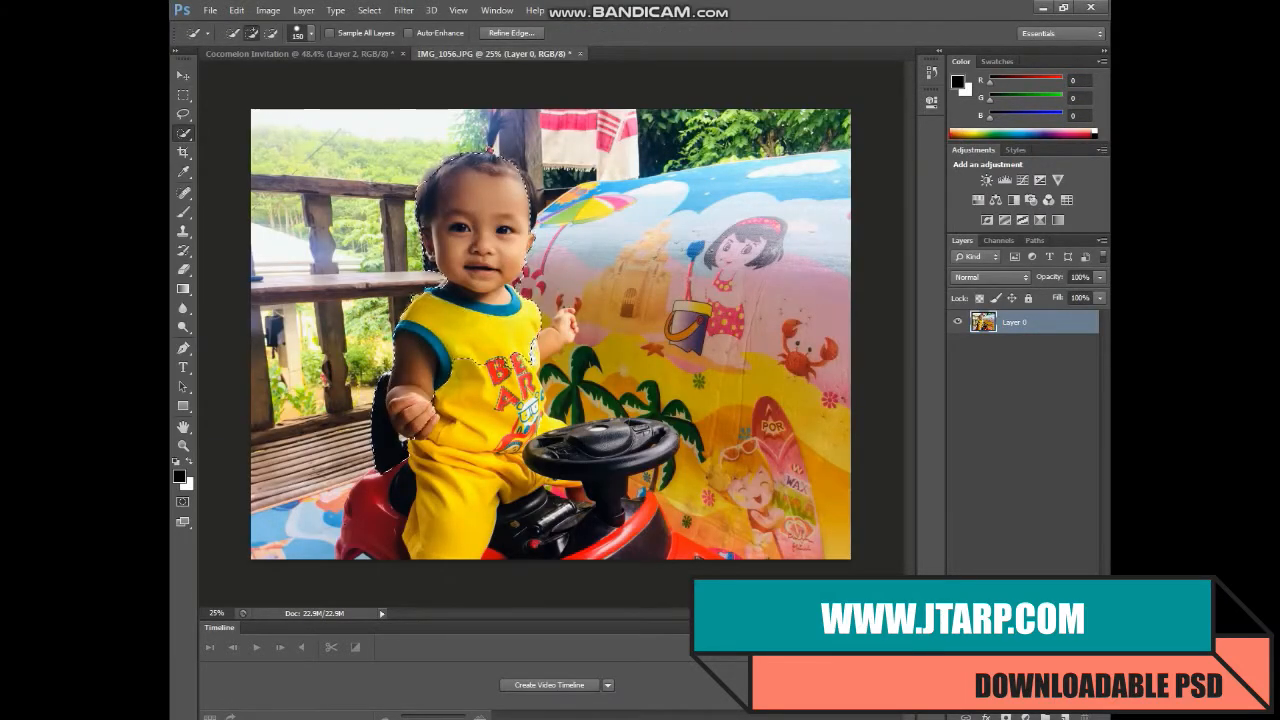
- Quick-select the child, steering wheel and red toy car in IMG_1056
mouse_move(465, 380)
left_mouse_down()
mouse_move(470, 440)
mouse_move(540, 500)
mouse_move(620, 525)
left_mouse_up()
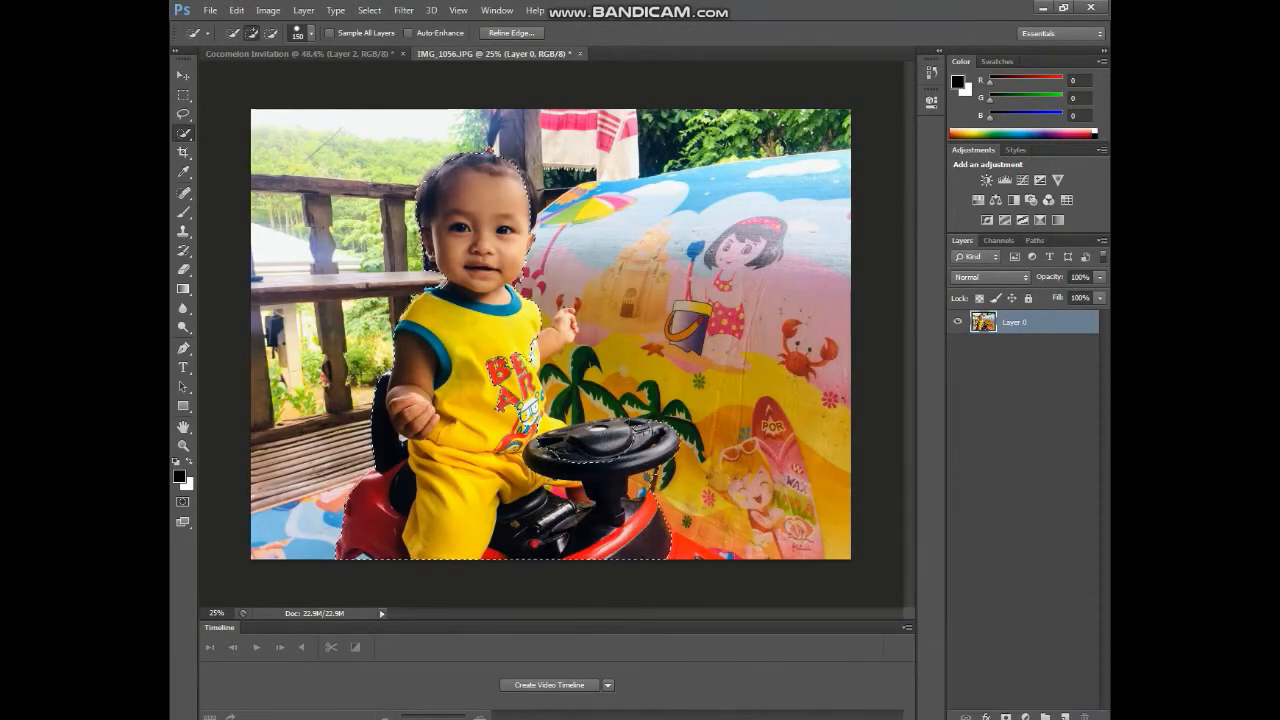
scroll(561, 375, "up", 10)
scroll(561, 375, "down", 4)
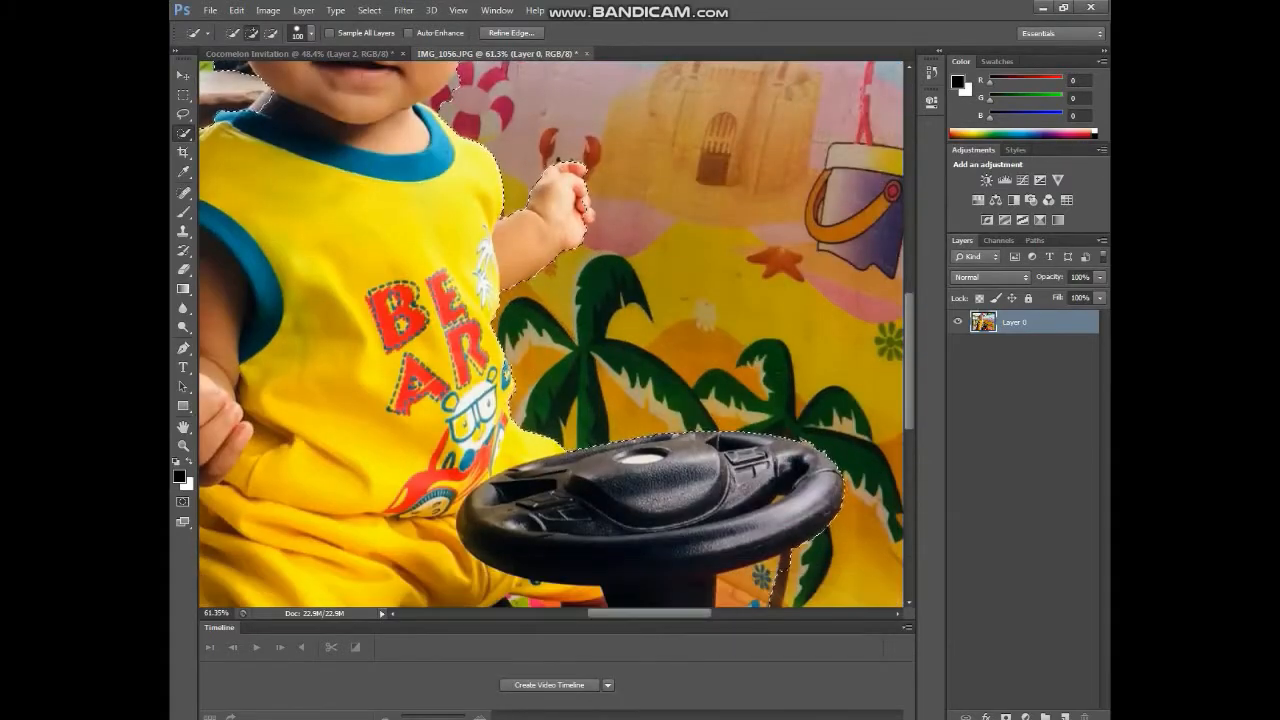
scroll(561, 375, "down", 8)
scroll(402, 261, "up", 8)
scroll(402, 261, "up", 2)
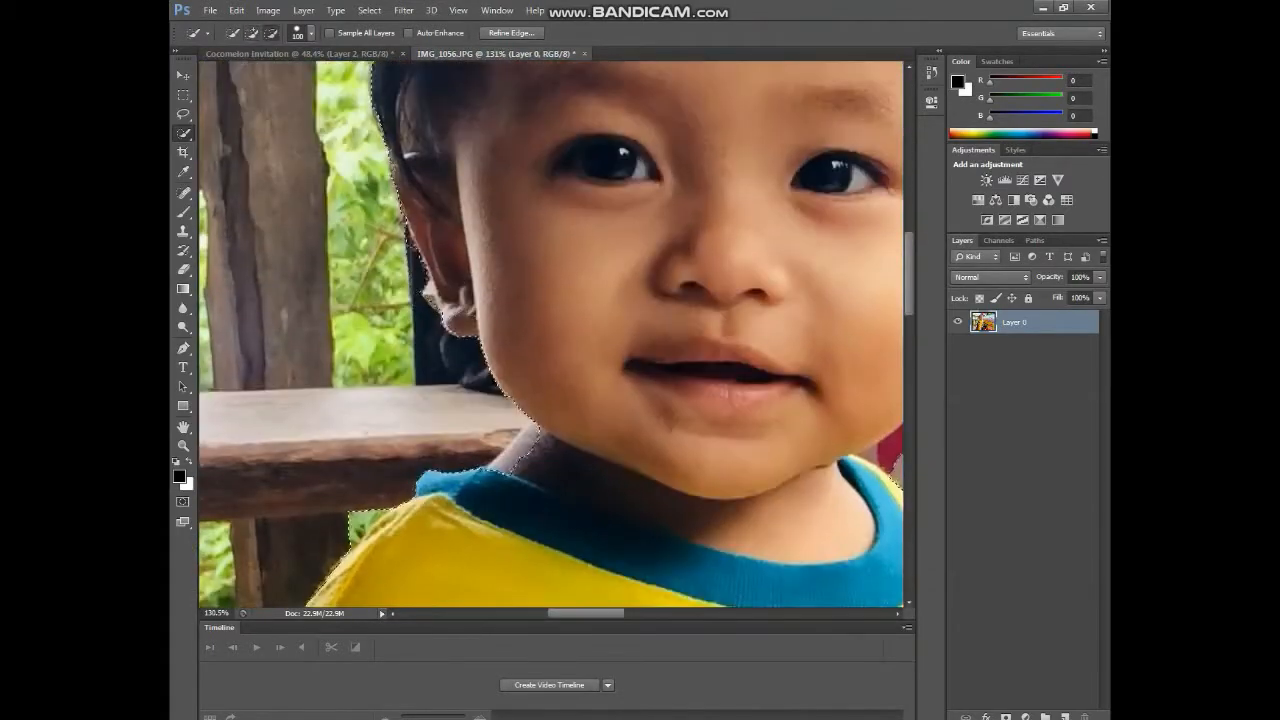
scroll(402, 261, "down", 1)
scroll(402, 261, "right", 5)
scroll(550, 334, "up", 8)
- Subtract the wooden pillar with a smaller brush, add a layer mask and open Refine Mask
key("bracketleft")
key("bracketleft")
key("bracketleft")
key("bracketleft")
key("bracketleft")
key("bracketleft")
key("bracketleft")
key("bracketleft")
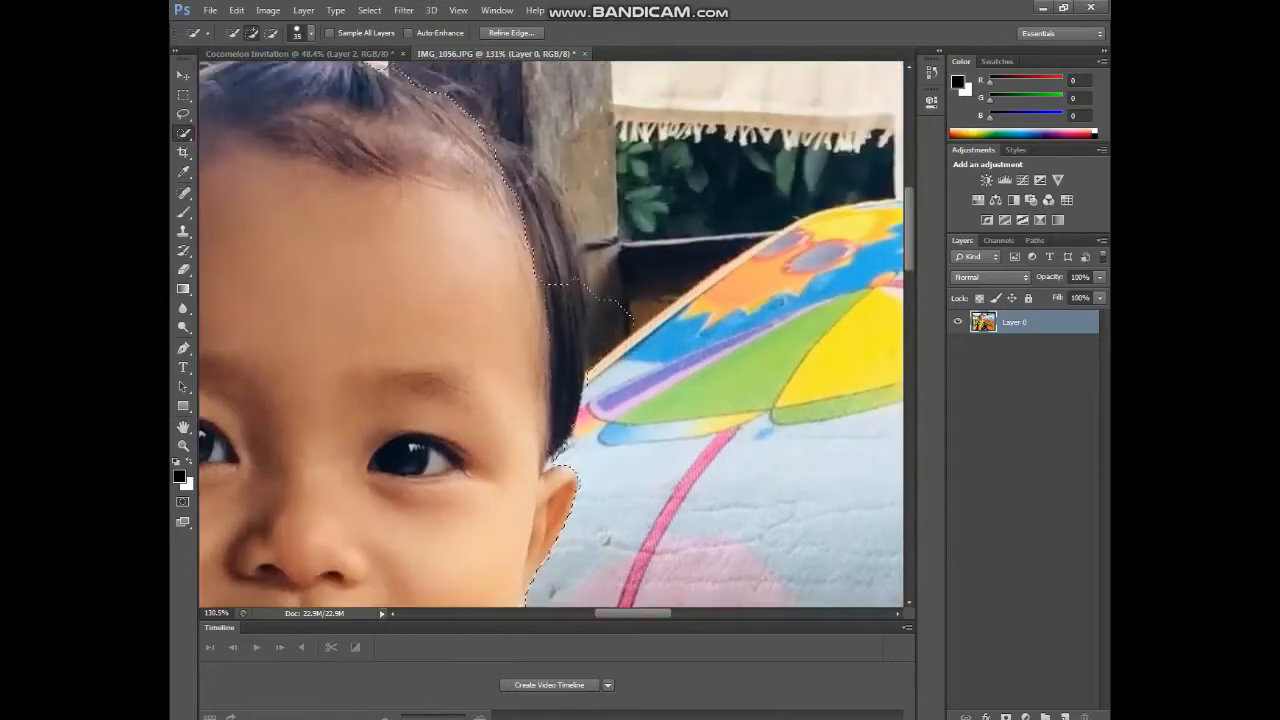
scroll(550, 334, "up", 5)
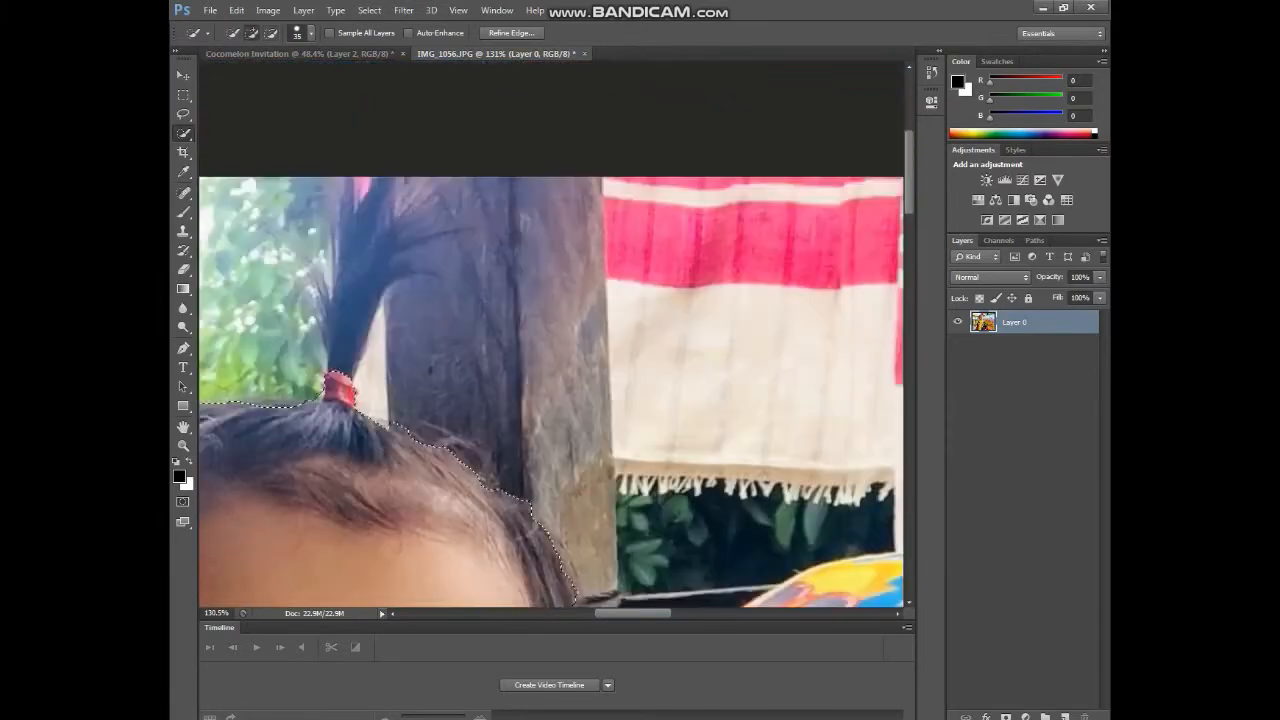
left_click_drag(416, 365, 422, 470)
scroll(420, 480, "down", 2)
scroll(420, 490, "up", 2)
scroll(420, 490, "left", 3)
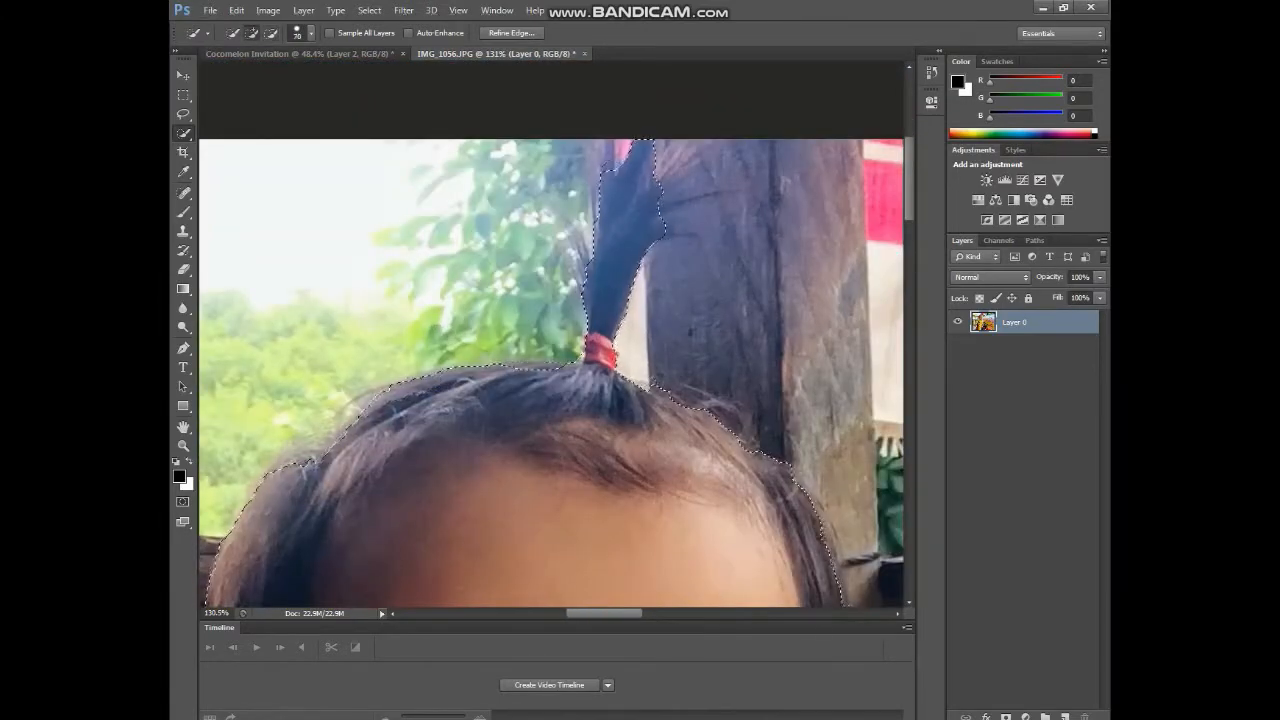
scroll(608, 490, "down", 6)
left_click(966, 718)
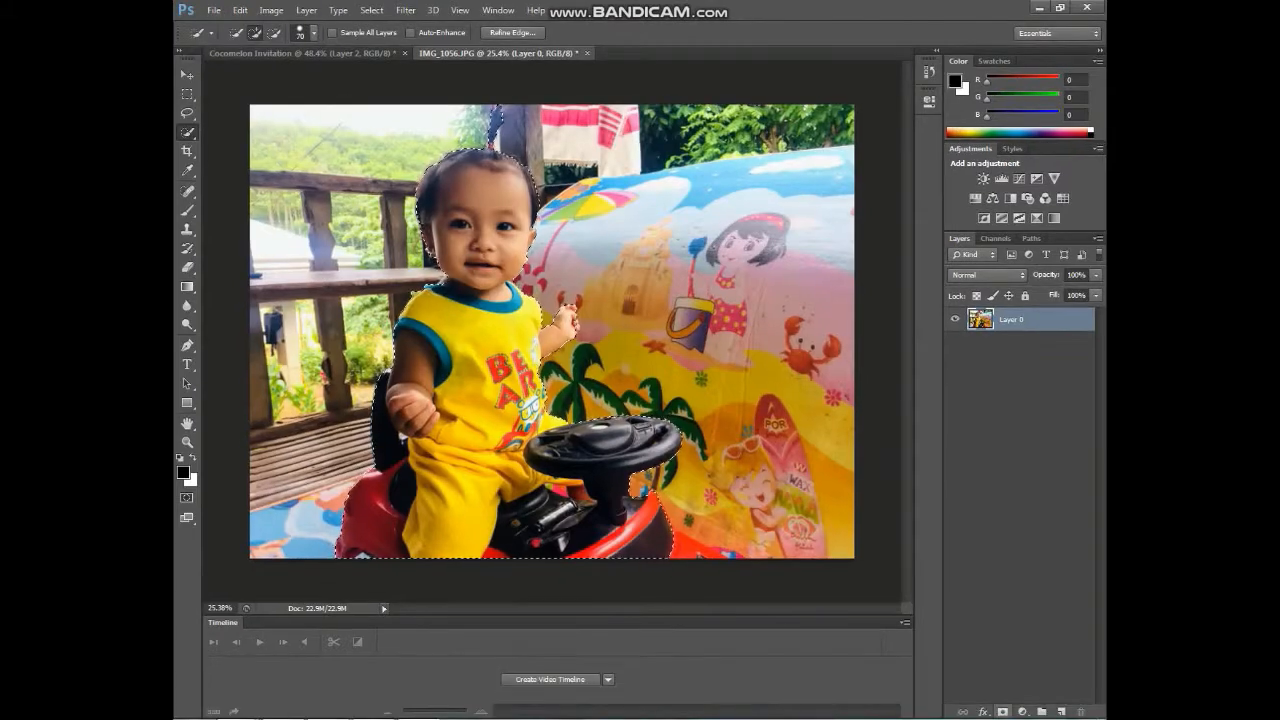
left_click(1003, 712)
right_click(1015, 319)
left_click(980, 442)
- Apply the Refine Mask settings to the child-and-toy-car mask
left_click_drag(625, 118, 760, 127)
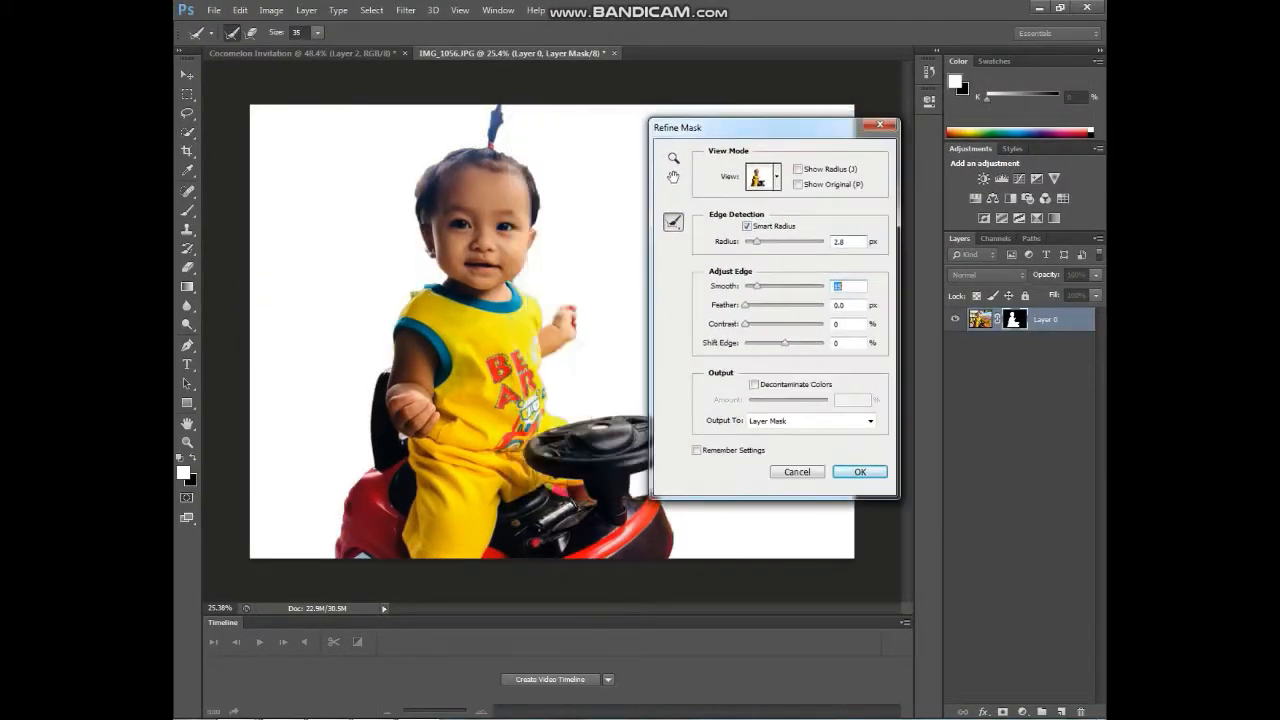
left_click(859, 471)
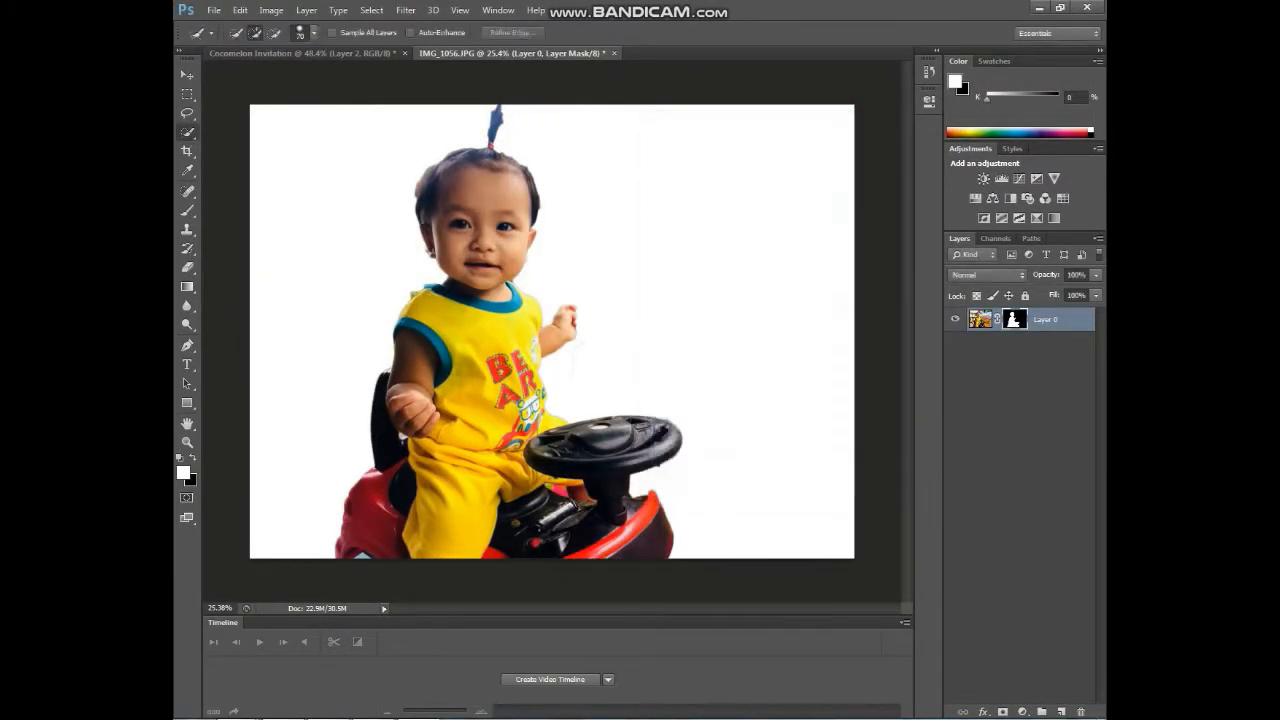
scroll(510, 108, "up", 10)
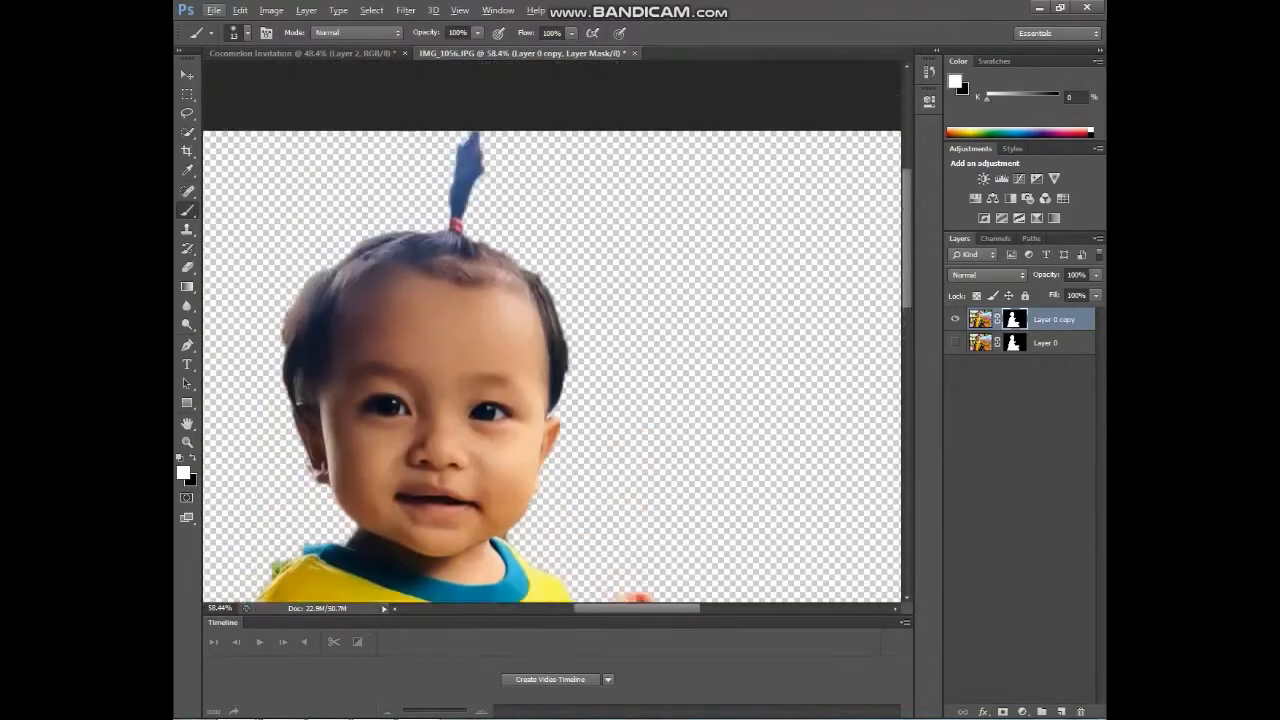
scroll(474, 390, "down", 5)
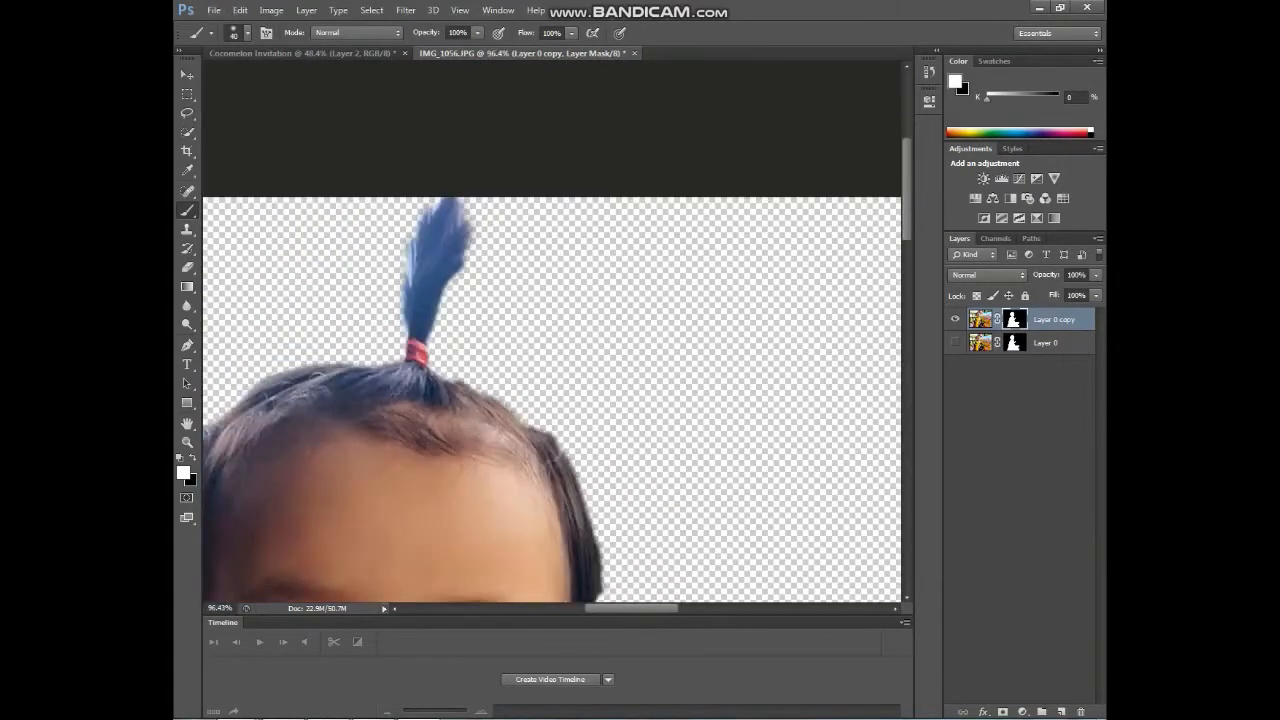
scroll(475, 390, "down", 8)
scroll(538, 360, "up", 10)
- Paint black on the mask to remove the patch under the chin, the fist fringe and hair edge
key("x")
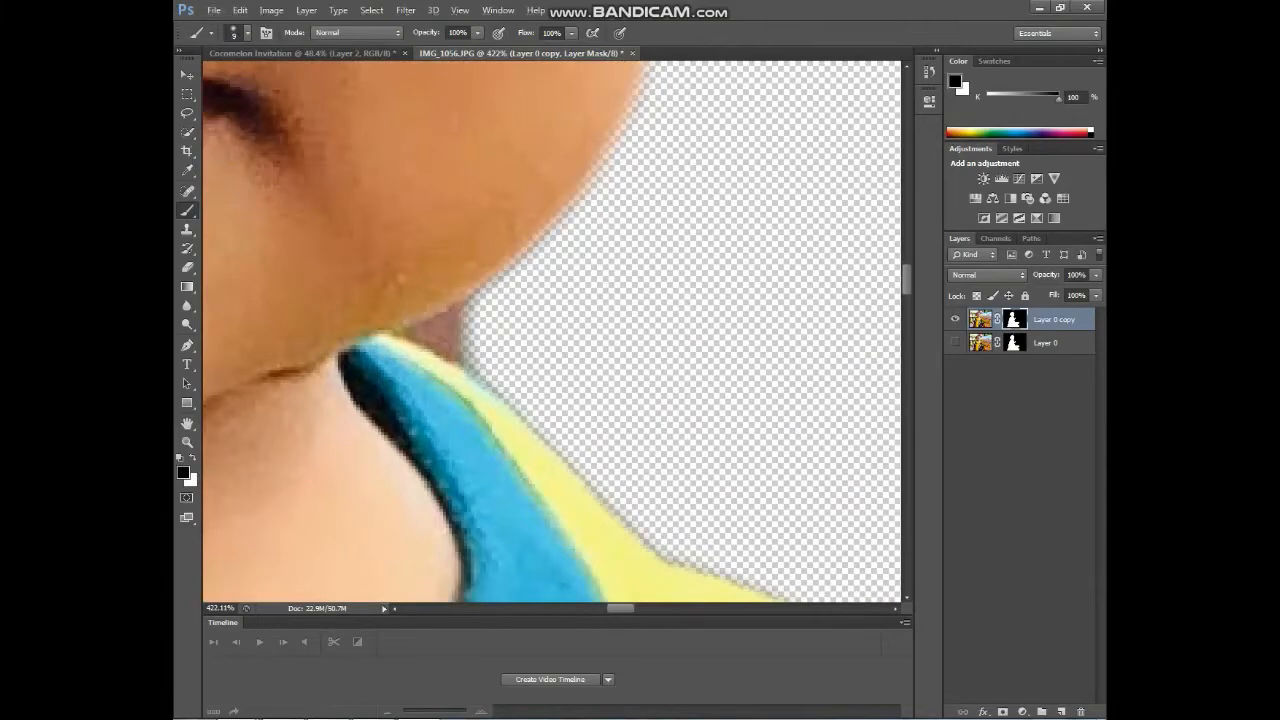
left_click_drag(458, 340, 430, 336)
scroll(485, 385, "down", 8)
scroll(590, 475, "up", 5)
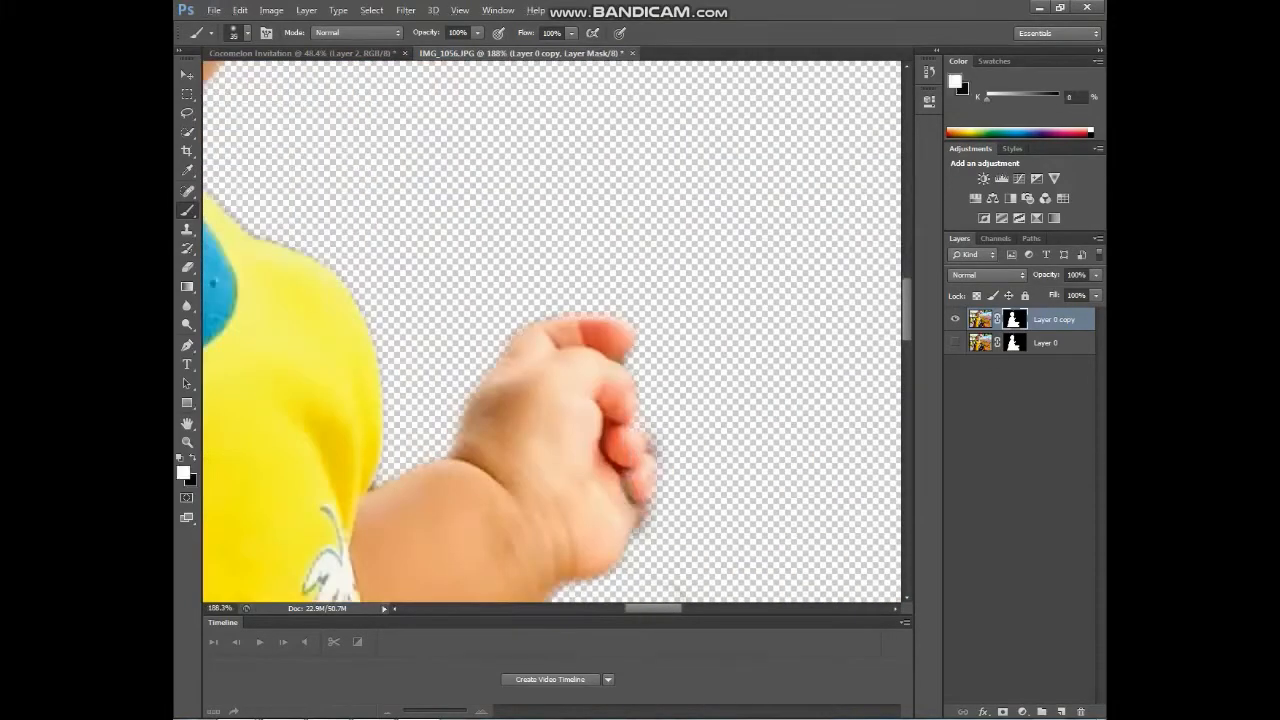
scroll(640, 560, "up", 3)
left_click_drag(668, 428, 650, 455)
scroll(560, 310, "down", 10)
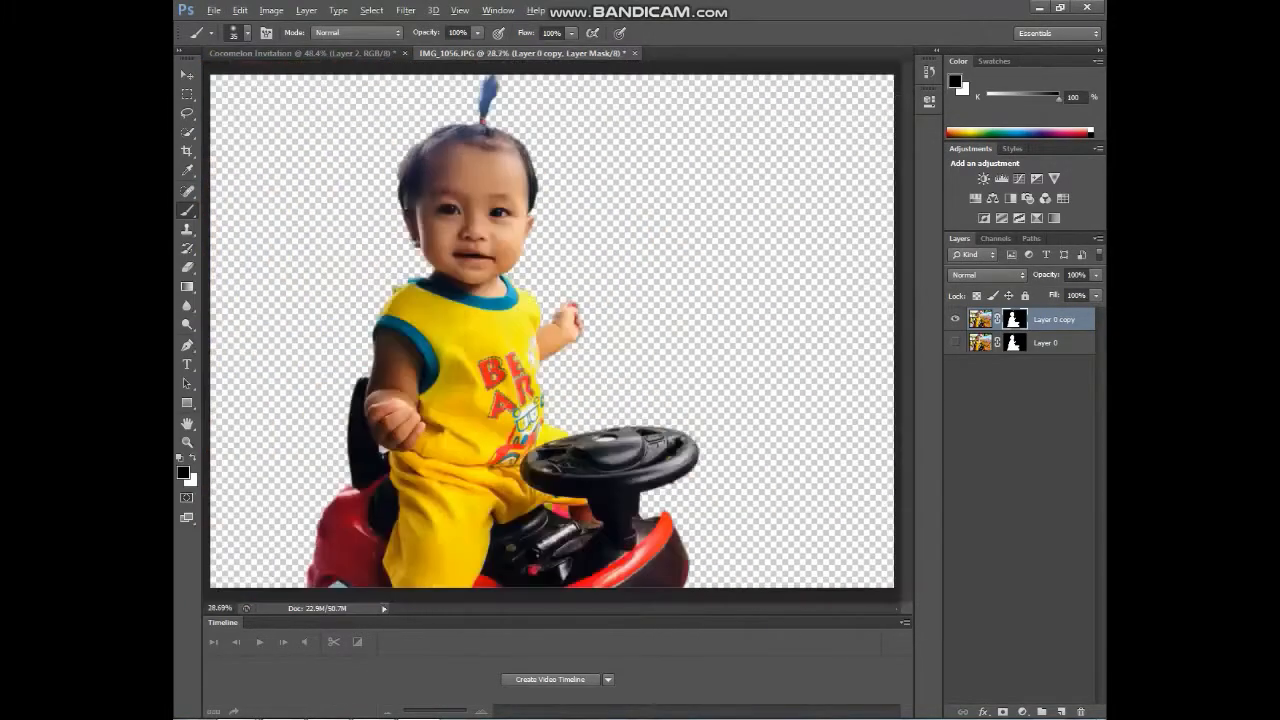
scroll(430, 140, "up", 10)
key("x")
left_click(247, 33)
left_click_drag(222, 78, 237, 78)
- Mask away the remaining fringe along the child's hair in black
left_click(404, 341)
key("ctrl+z")
key("x")
left_click_drag(492, 195, 378, 445)
scroll(630, 400, "down", 12)
- Drag the child cutout into the invitation and scale it down to about 40%
key("alt+v")
key("Escape")
left_click_drag(505, 330, 535, 490)
scroll(552, 340, "down", 3)
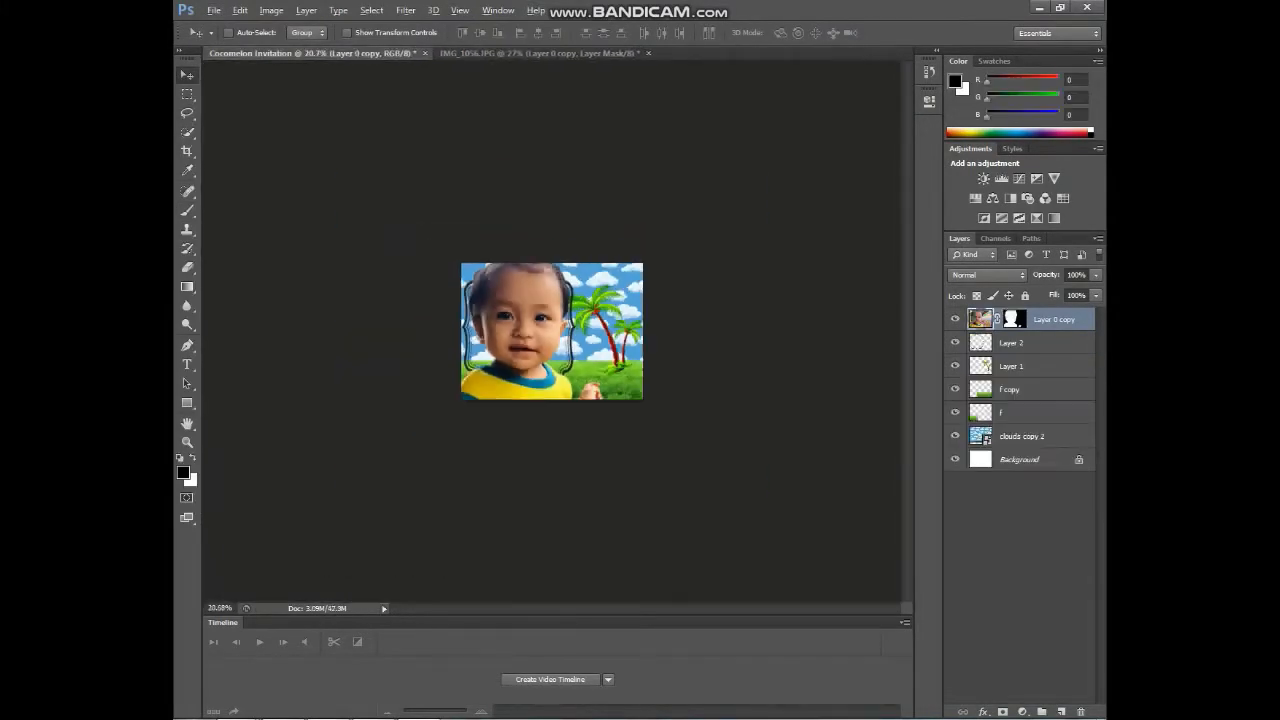
key("ctrl+t")
left_click_drag(826, 589, 678, 477)
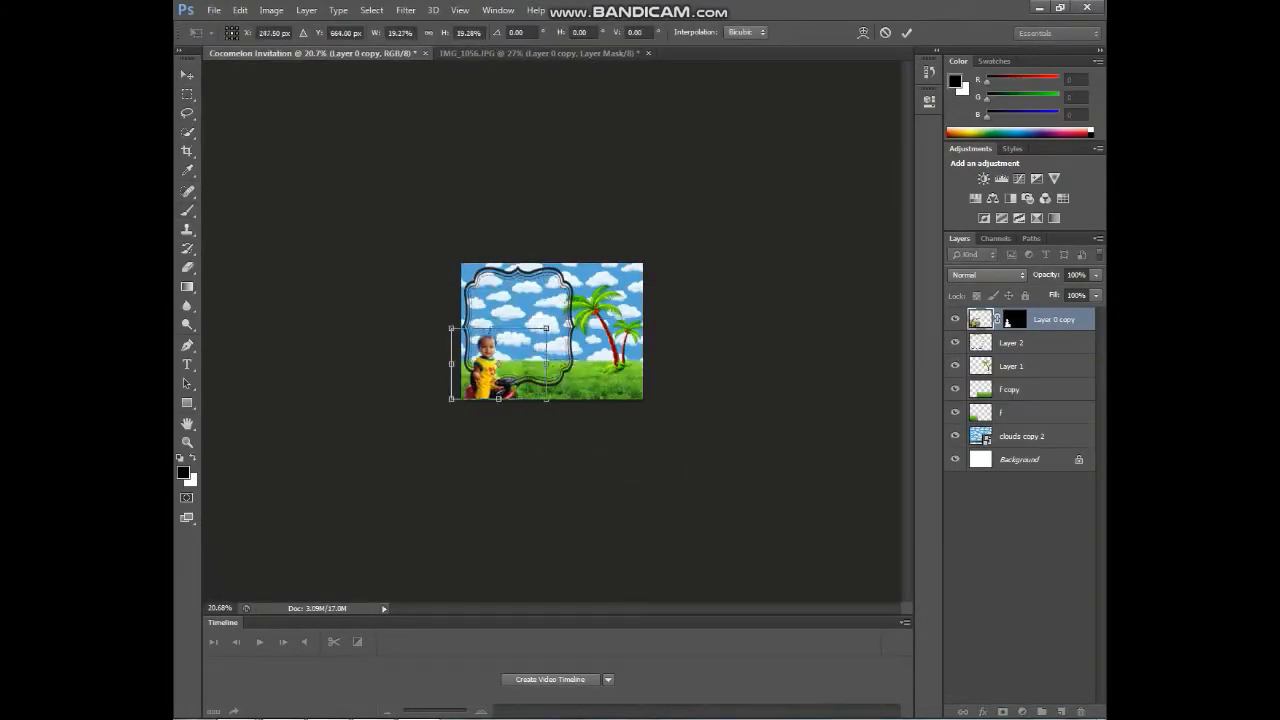
left_click(907, 33)
- Fit the invitation in view and move the child cutout to the bottom-left corner
key("b")
scroll(552, 332, "up", 10)
key("alt+v")
key("Escape")
key("b")
key("v")
left_click_drag(365, 440, 348, 443)
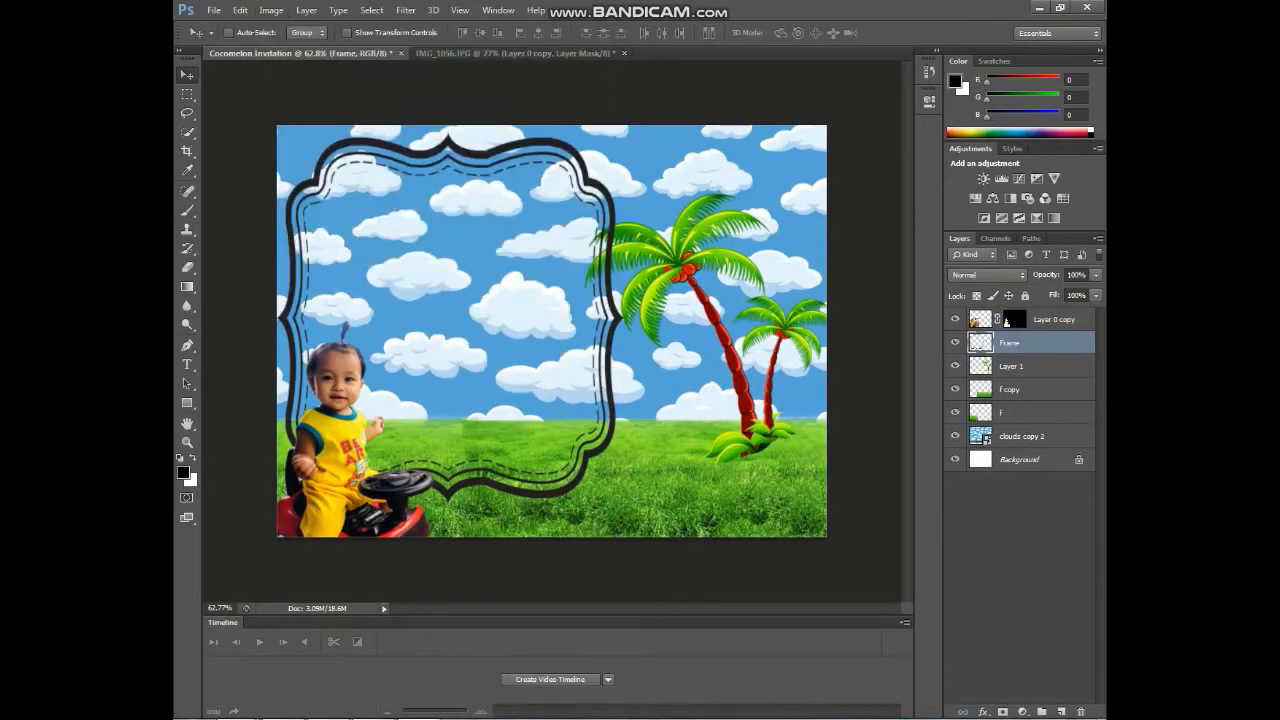
- In the Frame layer's Blending Options, add a yellow Stroke outline and a new Color Overlay colour
right_click(1060, 342)
left_click(915, 131)
left_click(650, 440)
left_click(903, 315)
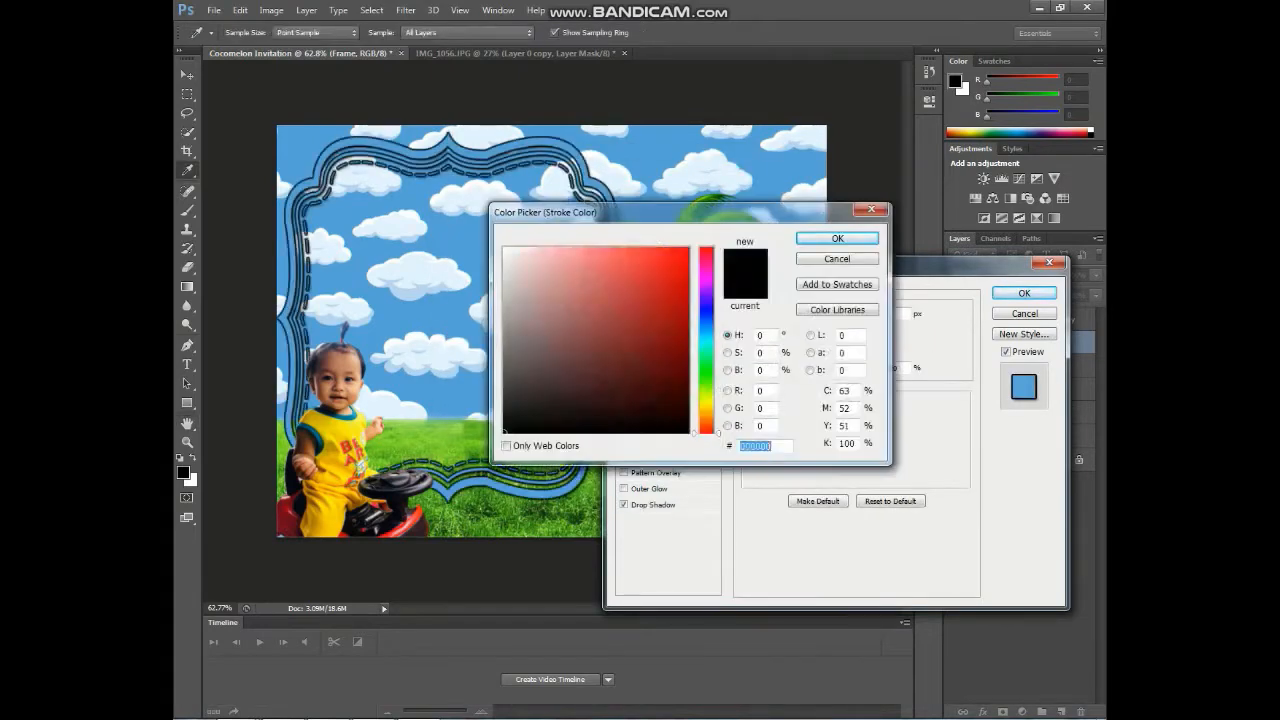
left_click(712, 199)
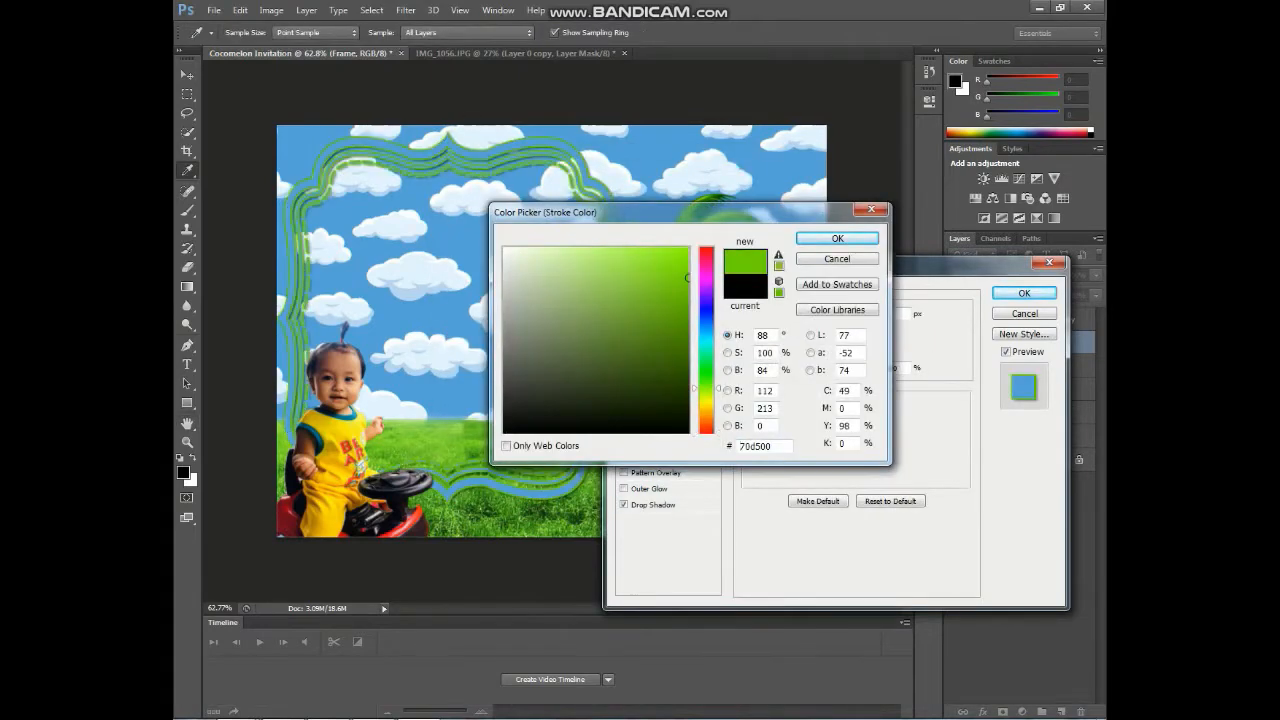
left_click(837, 238)
left_click(784, 415)
left_click(318, 428)
left_click(837, 238)
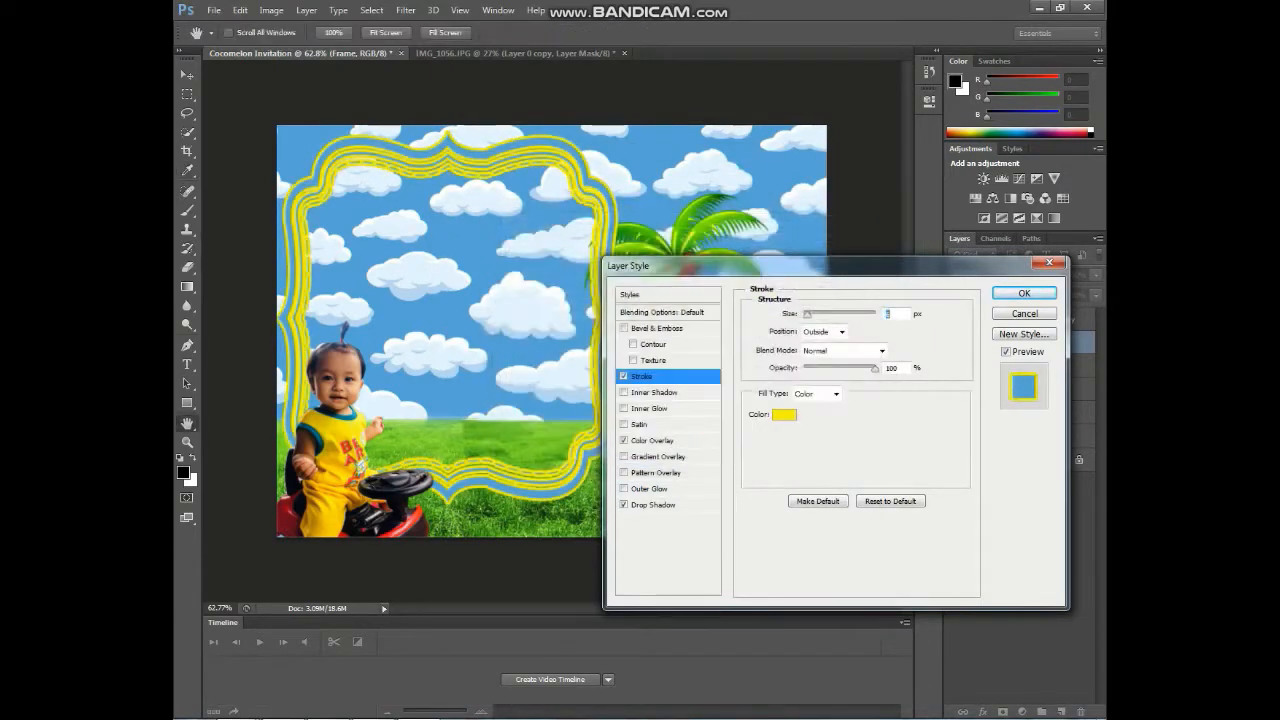
left_click(784, 415)
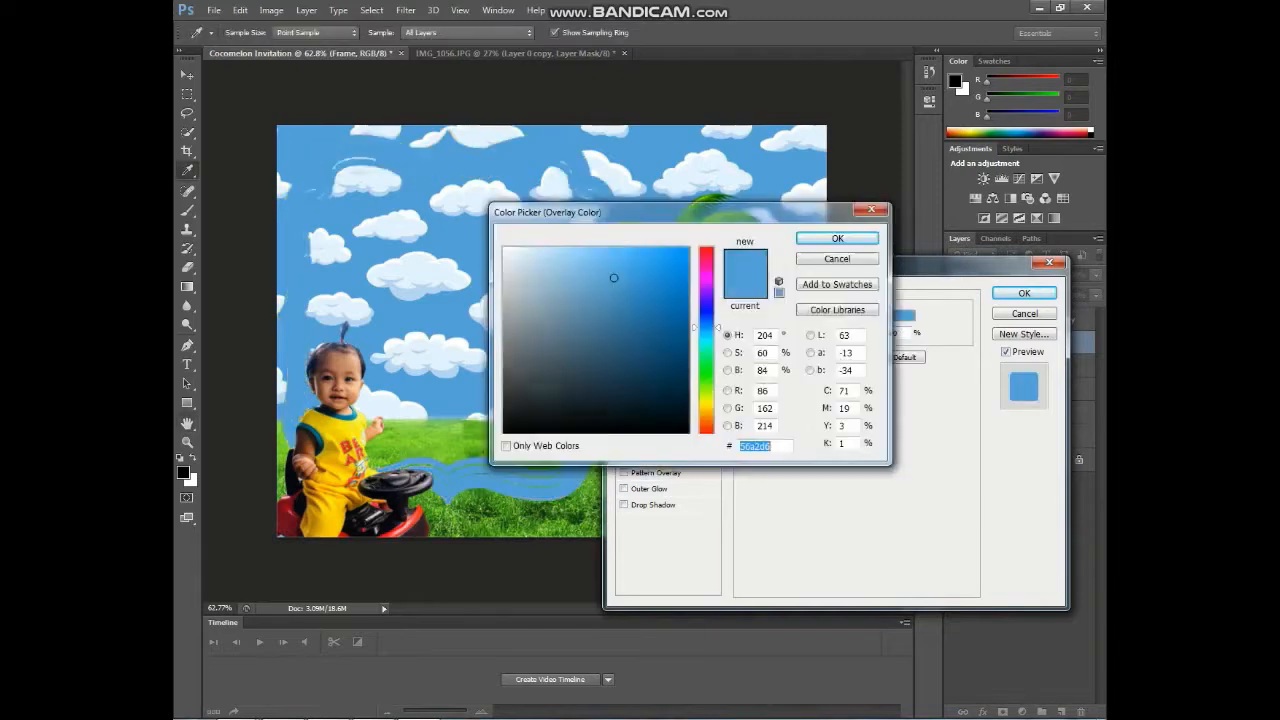
left_click(640, 281)
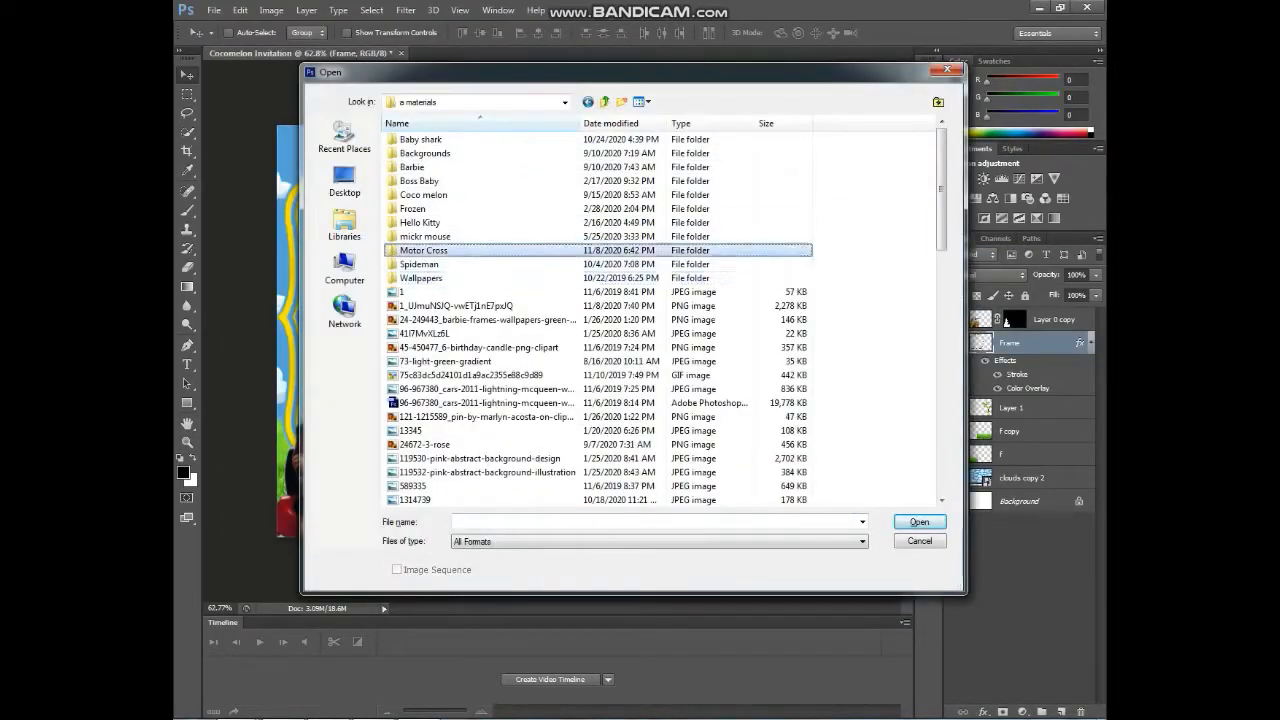
- Open the Cocomelon characters picture from the Coco melon folder and bring it into the invitation
double_click(410, 251)
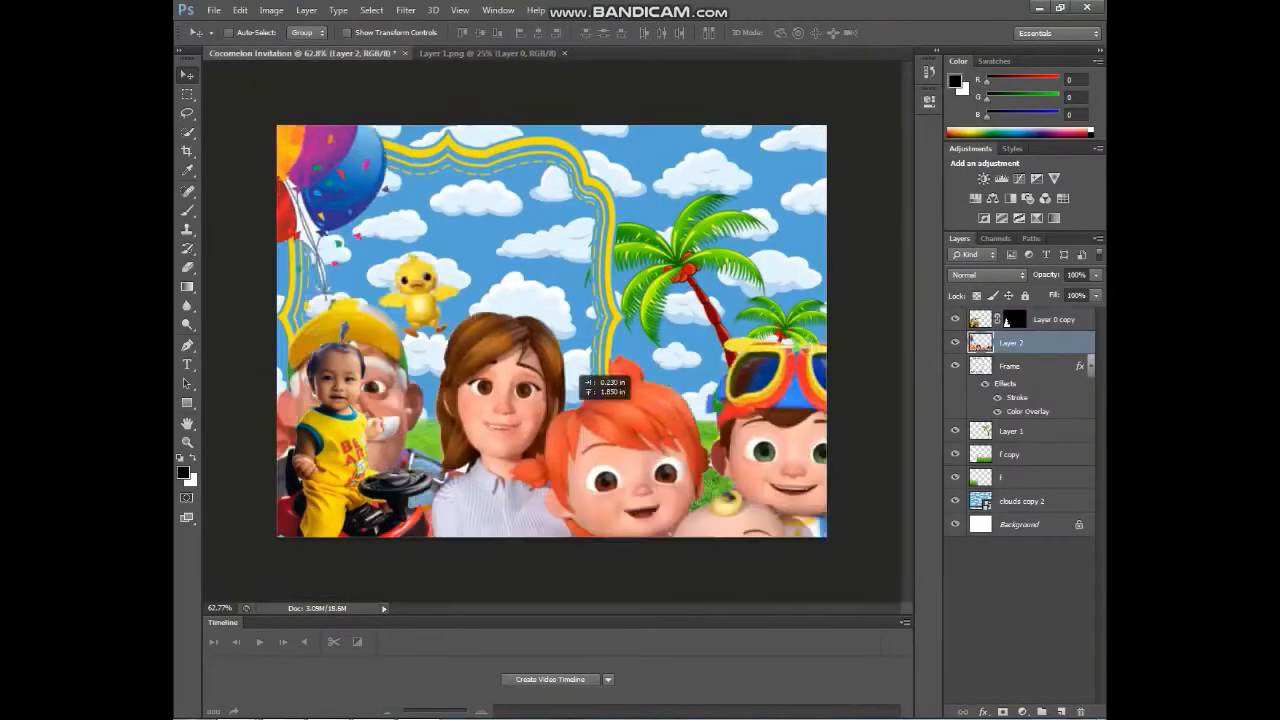
left_click_drag(566, 396, 566, 398)
key("ctrl+minus")
key("ctrl+minus")
key("ctrl+minus")
key("ctrl+t")
key("Escape")
right_click(1053, 343)
left_click(930, 212)
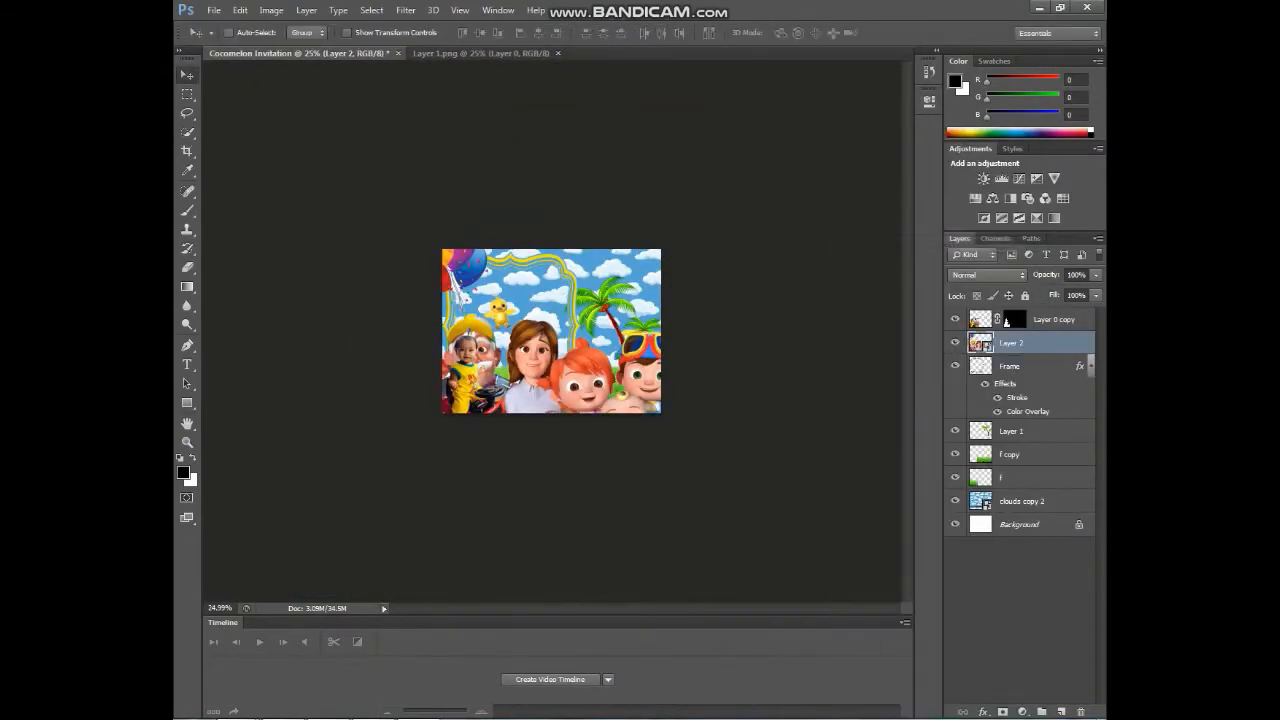
- Shrink the characters group and line it up along the bottom beside the child
key("ctrl+t")
left_click_drag(886, 174, 688, 297)
scroll(564, 386, "up", 3)
left_click_drag(644, 402, 667, 392)
scroll(667, 392, "up", 6)
left_click_drag(400, 294, 430, 311)
left_click_drag(661, 448, 631, 448)
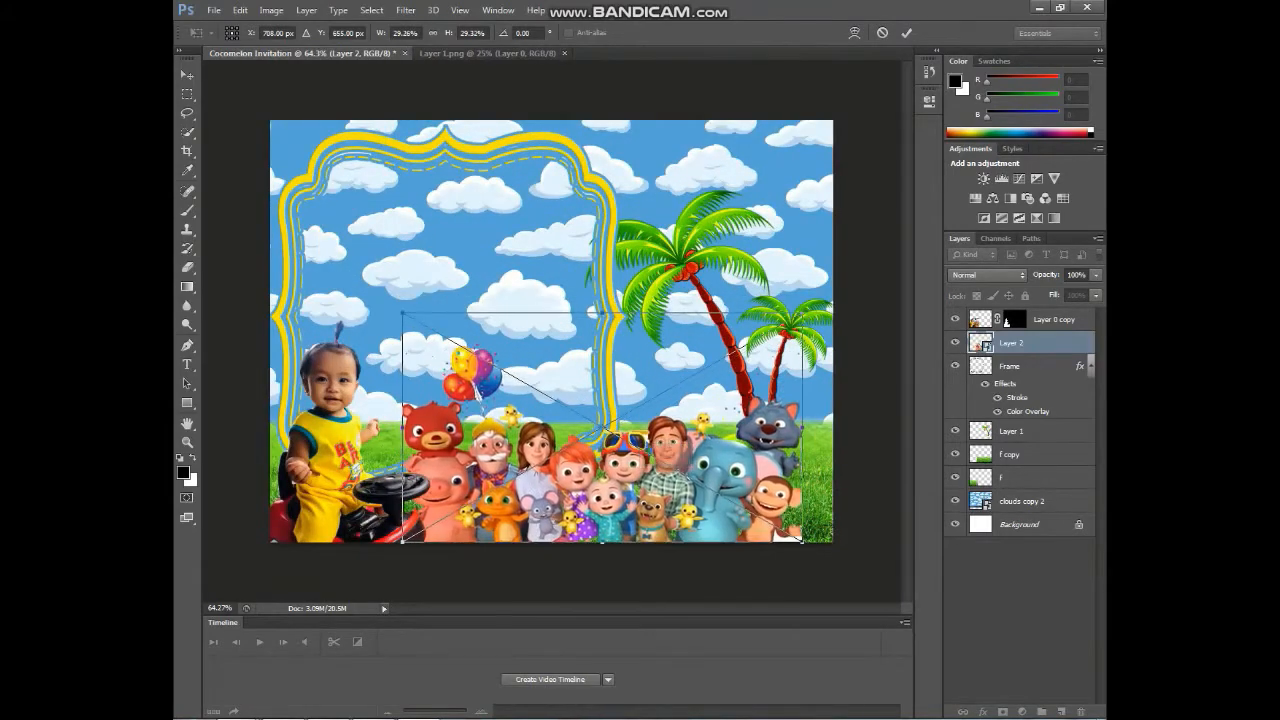
left_click_drag(804, 311, 767, 332)
key("Return")
- Open the characters smart object, switch to the Magic Eraser, then close it back to the invitation
scroll(684, 488, "up", 5)
double_click(981, 343)
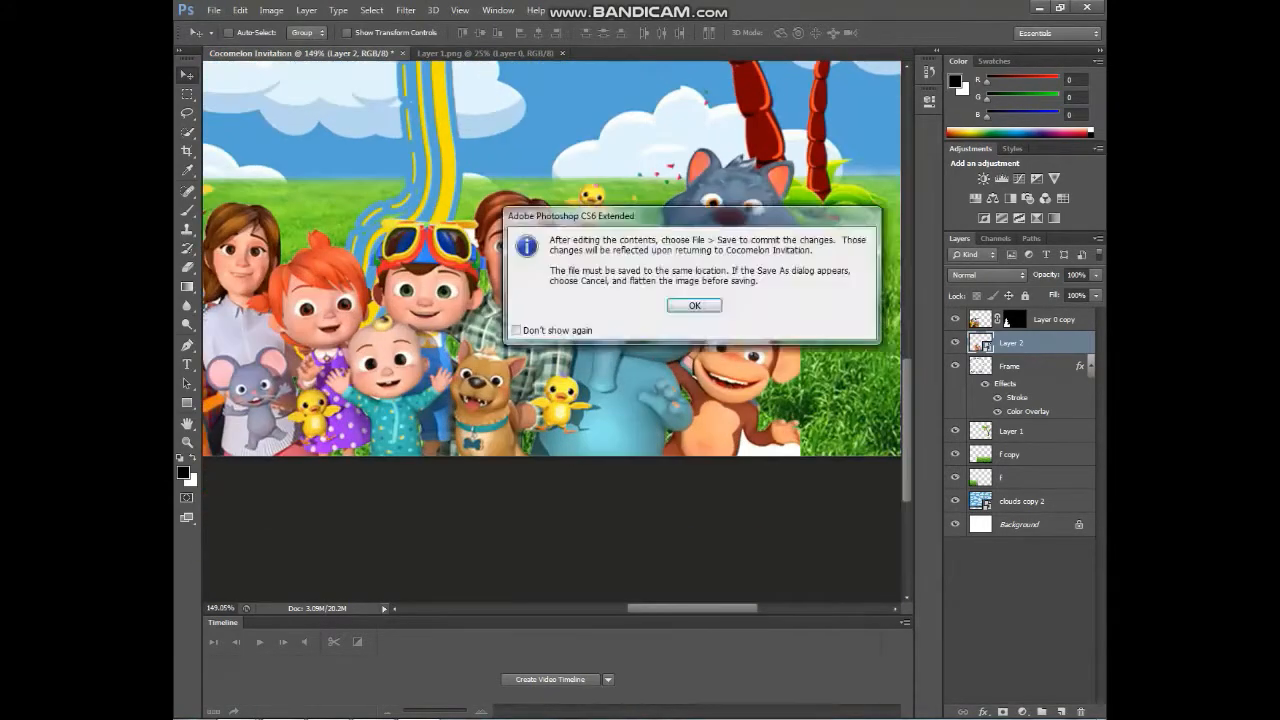
key("Return")
scroll(690, 450, "up", 5)
key("e")
key("alt+e")
key("Escape")
key("shift+e")
key("shift+e")
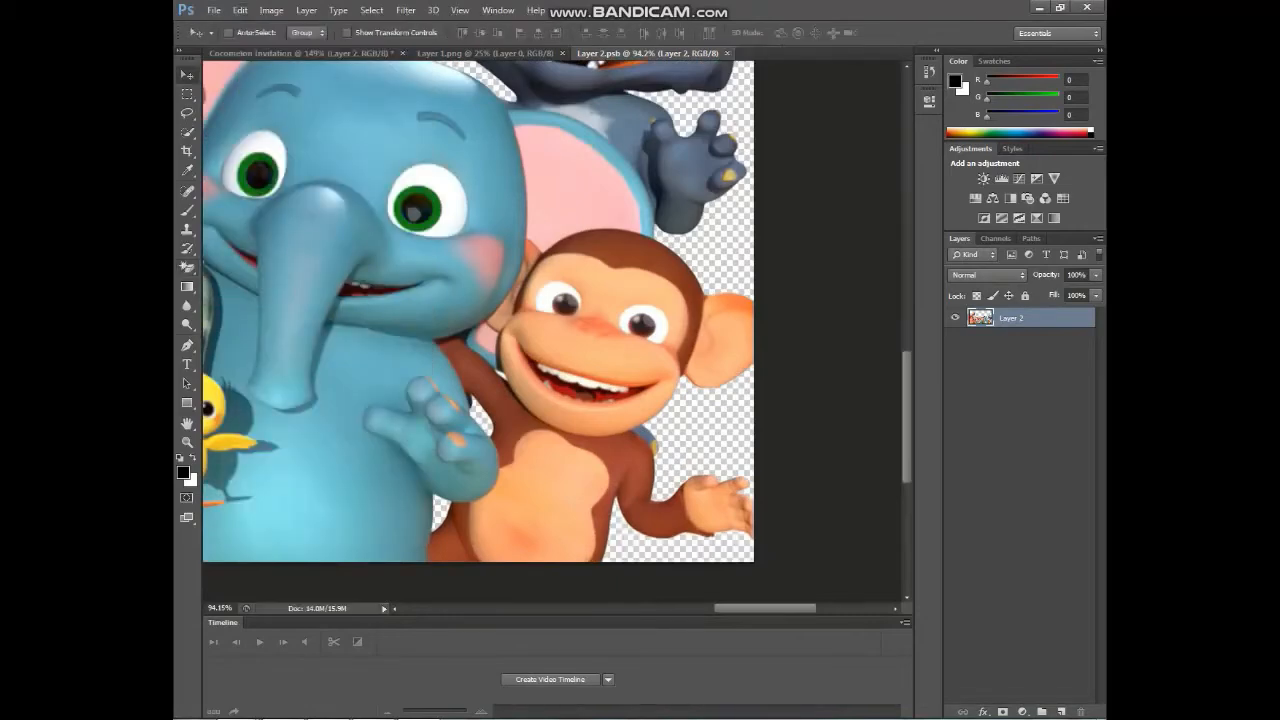
key("ctrl+w")
- Draw a white rectangle inside the frame, placed behind Frame, at 76% opacity
scroll(600, 350, "down", 7)
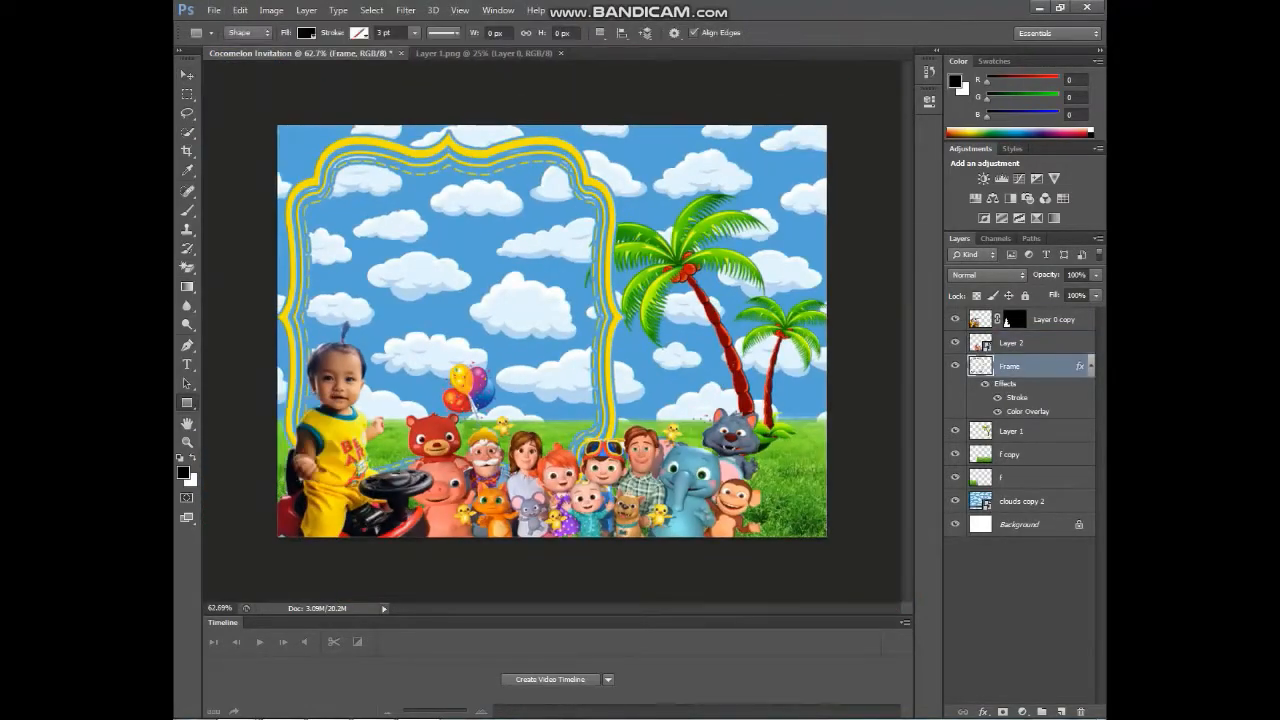
left_click_drag(500, 345, 606, 484)
key("ctrl+[")
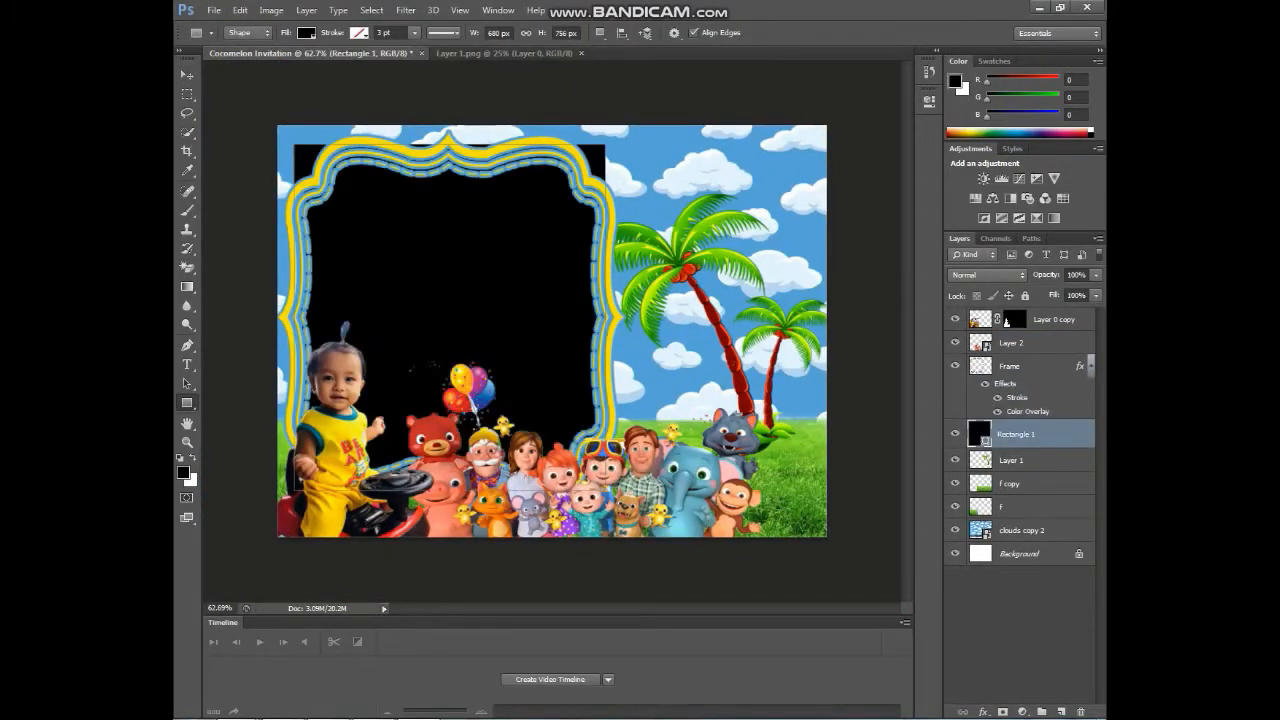
left_click(306, 33)
left_click(234, 103)
left_click(359, 33)
left_click(306, 33)
left_click(306, 33)
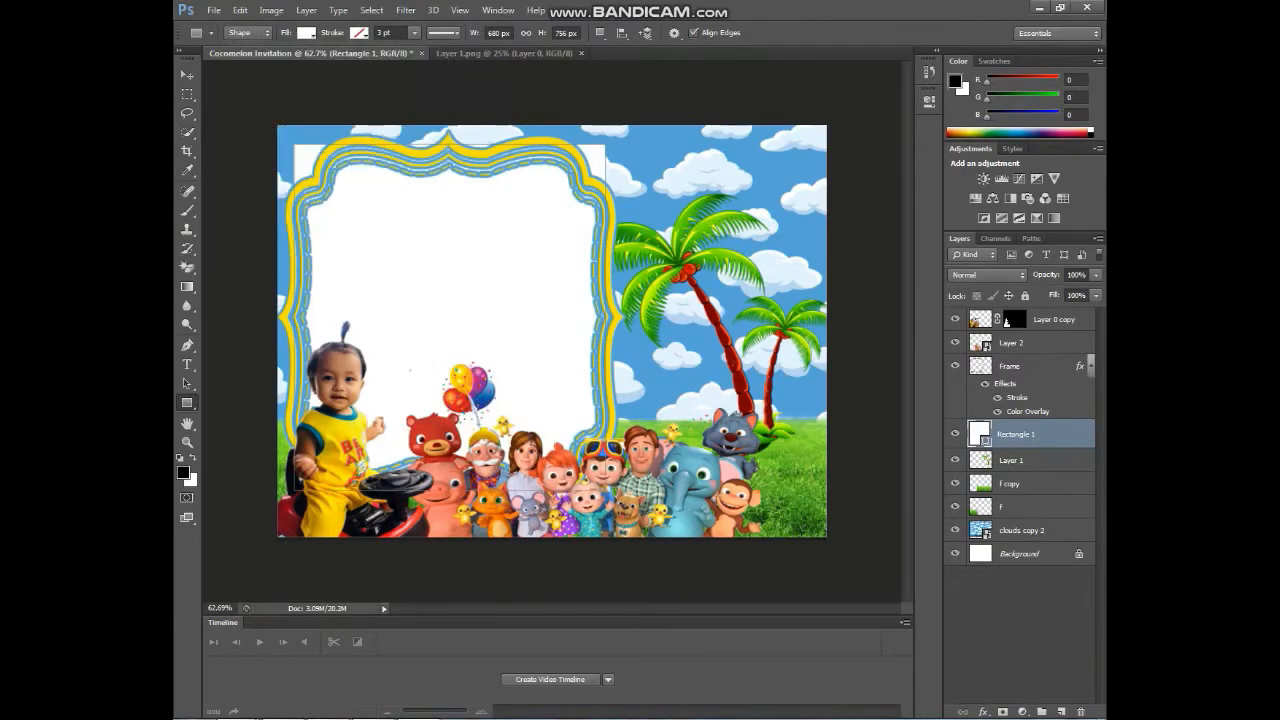
left_click_drag(1090, 293, 1079, 293)
left_click(187, 268)
left_click(598, 155)
left_click(589, 277)
key("shift+e")
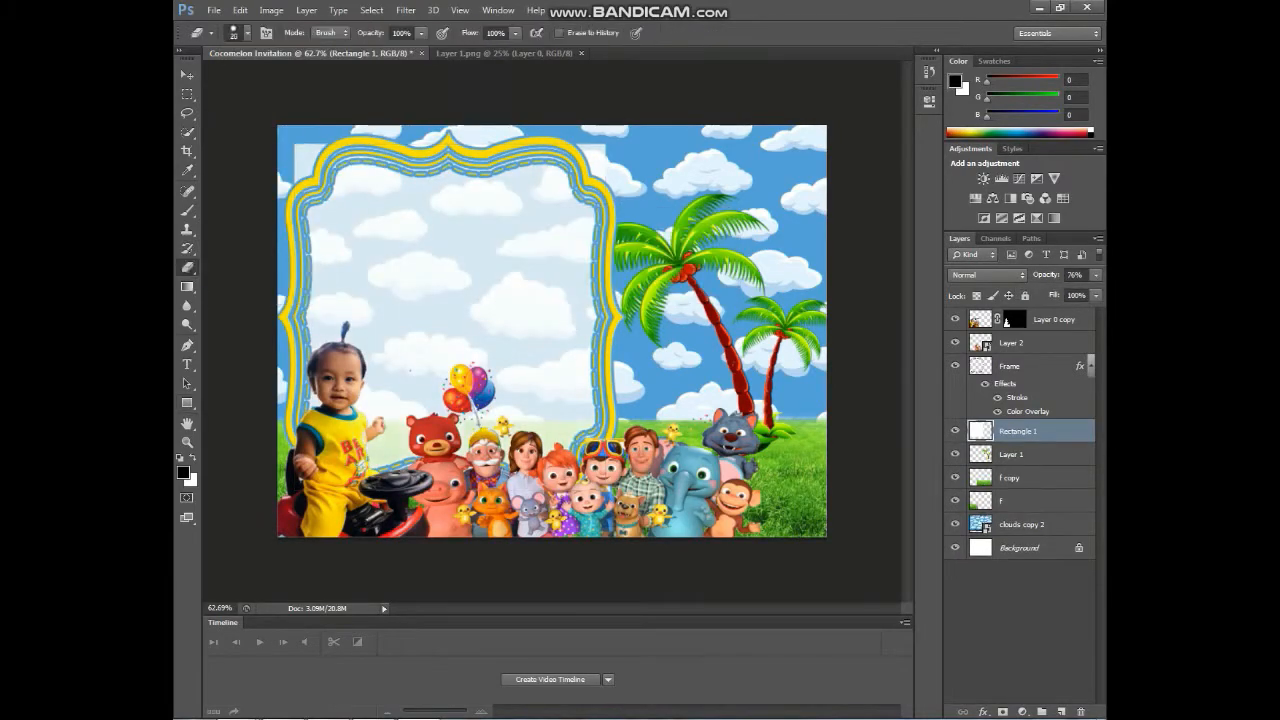
- Save the invitation as Cocomelon Invitation.psd
key("ctrl+s")
left_click(603, 98)
double_click(500, 266)
left_click(931, 397)
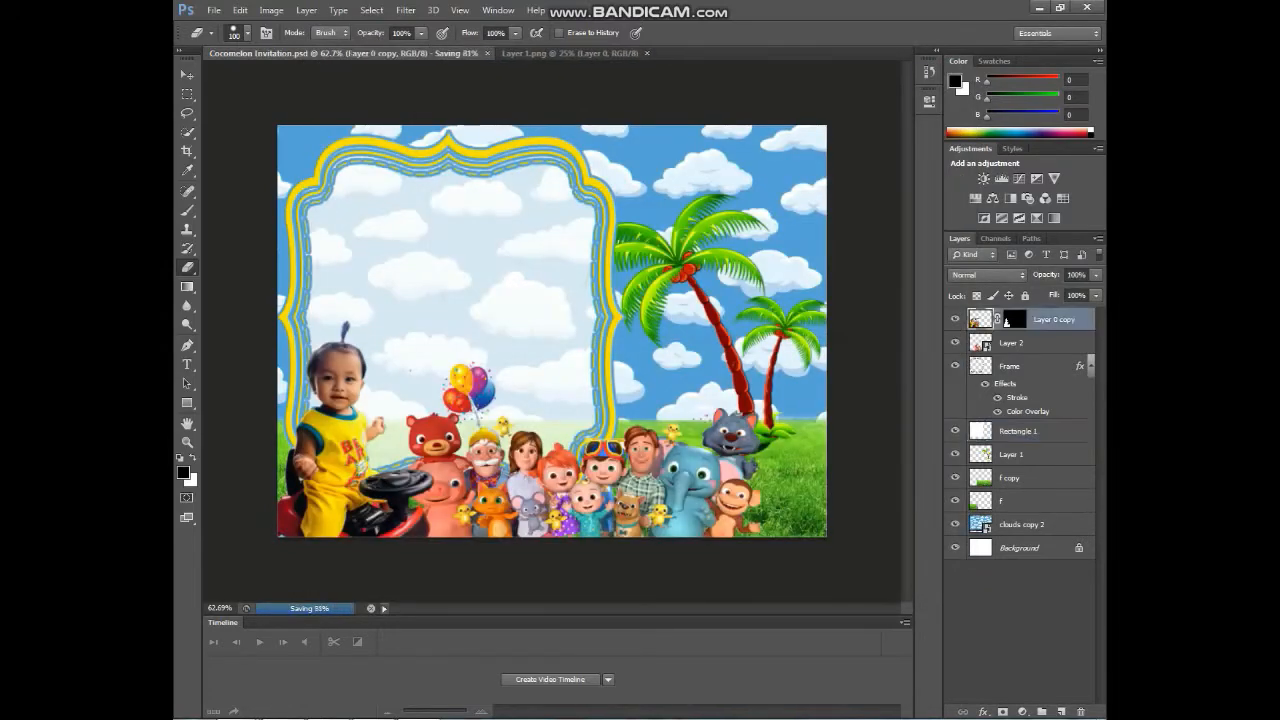
- Download the third photo in the top row of the online photo album
left_click(284, 645)
left_click(201, 75)
scroll(841, 499, "up", 3)
scroll(841, 499, "down", 1)
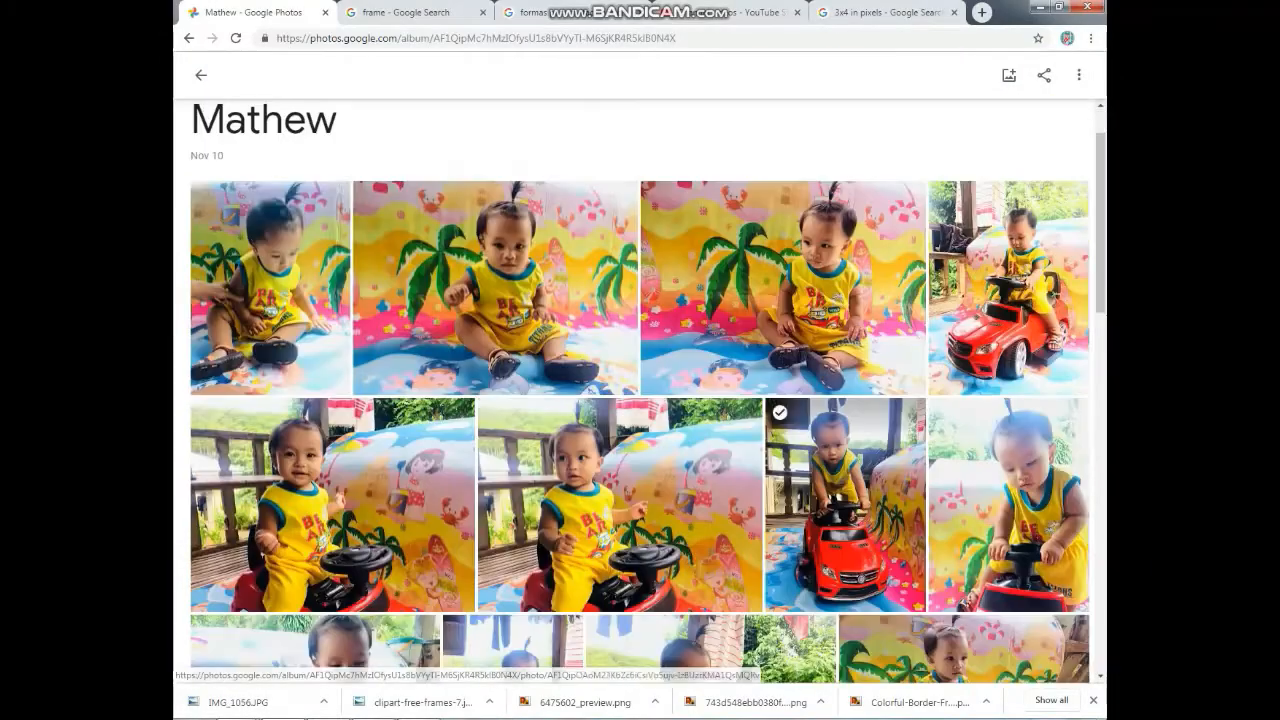
scroll(841, 499, "down", 1)
left_click(783, 222)
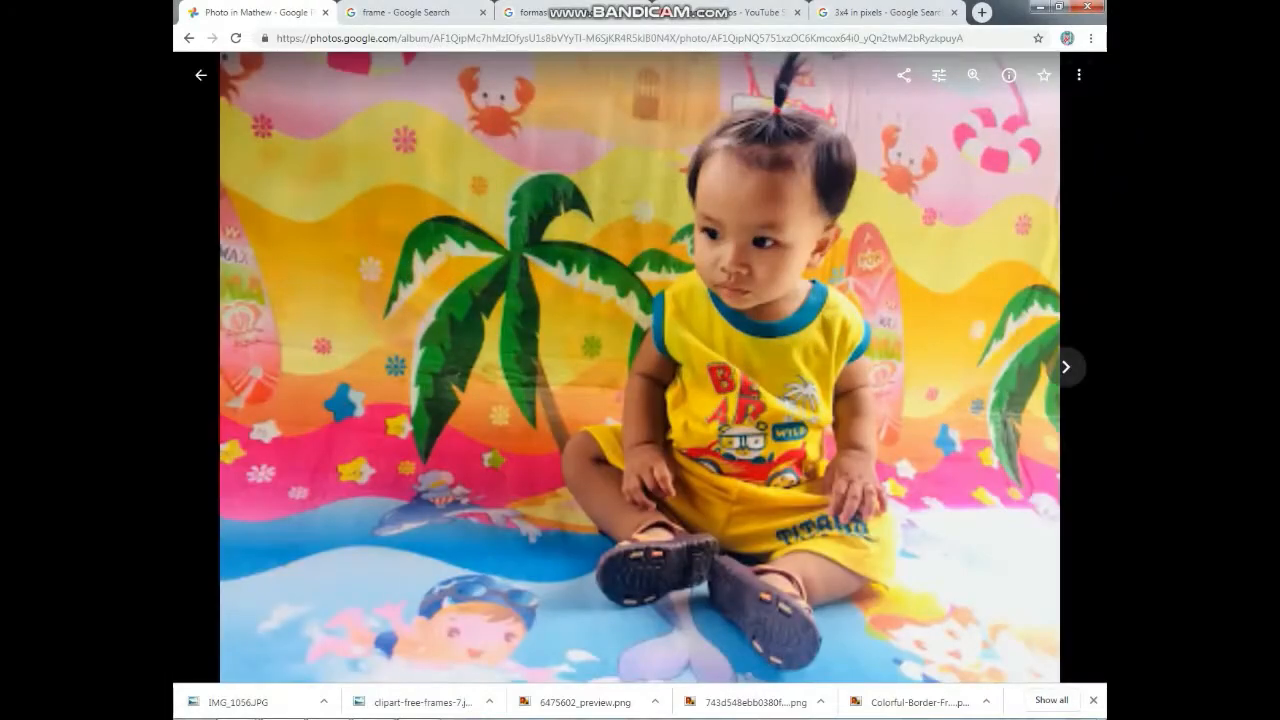
left_click(1079, 75)
left_click(950, 124)
- Back in Photoshop, open the downloaded photo IMG_1050.jpg
mouse_move(417, 717)
left_click(417, 640)
key("ctrl+o")
scroll(680, 388, "down", 1)
double_click(680, 388)
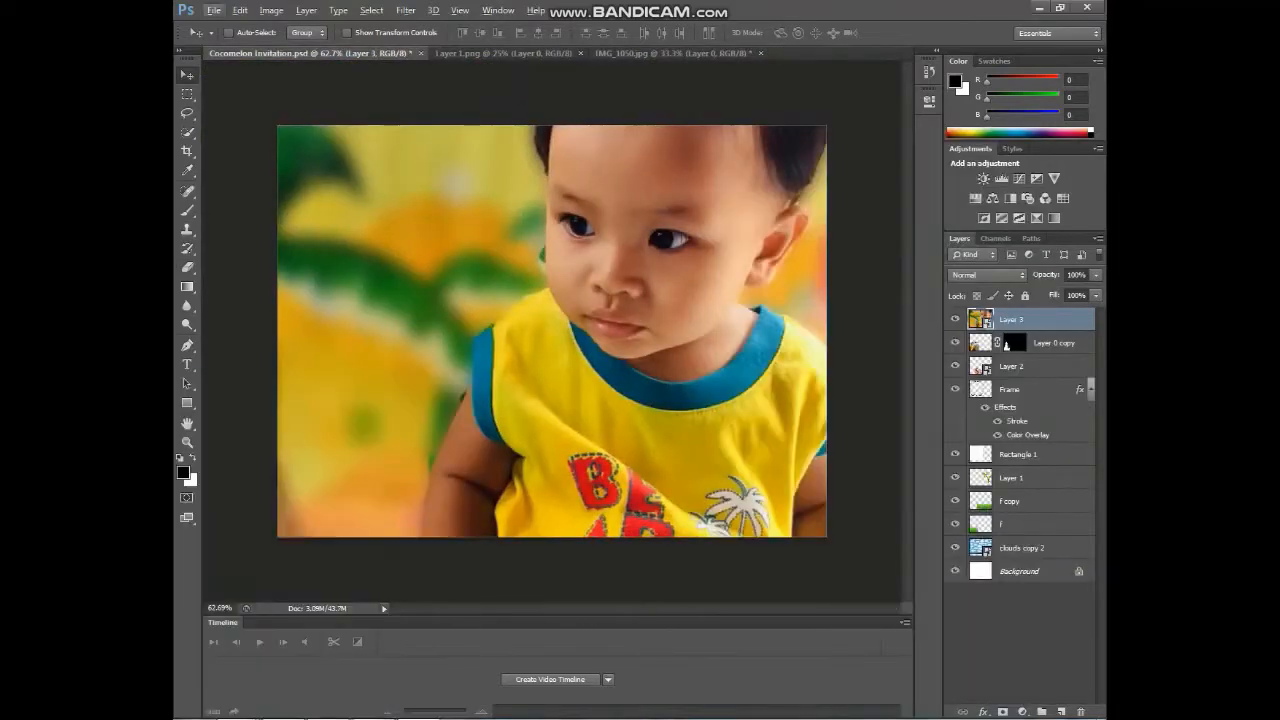
- Scale the seated-child photo down and position it on the invitation's right side
key("ctrl+t")
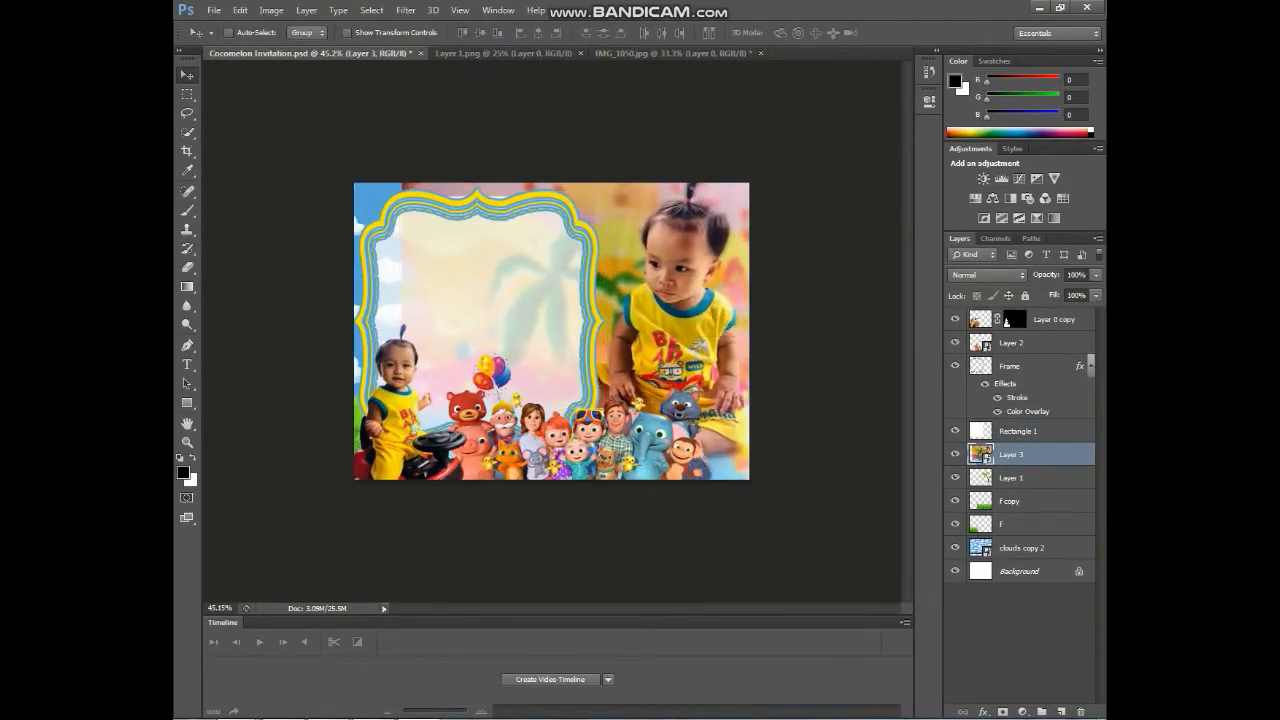
key("ctrl+t")
left_click_drag(640, 310, 644, 302)
mouse_move(422, 175)
left_mouse_down()
mouse_move(486, 223)
mouse_move(431, 183)
left_mouse_up()
left_click_drag(640, 310, 640, 304)
left_click_drag(431, 177, 440, 182)
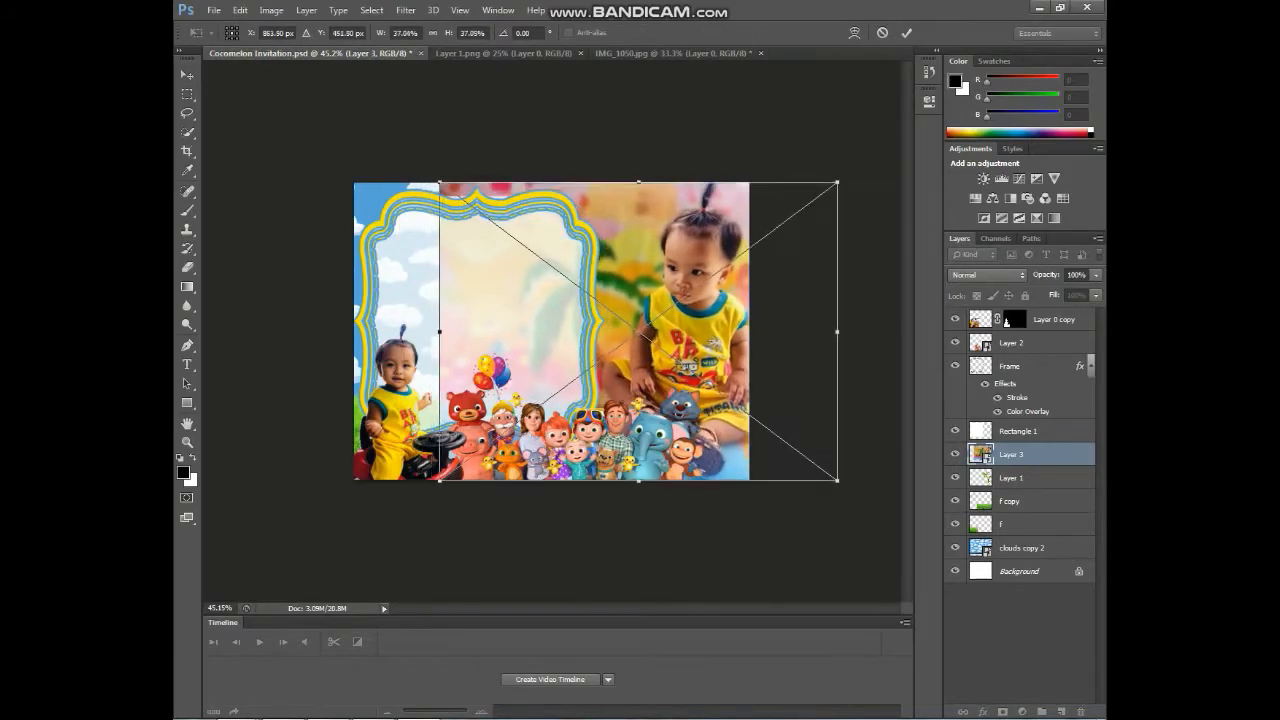
key("Return")
- In the photo's smart object, erase and softly fade its left edge, then return
double_click(980, 454)
key("Return")
key("e")
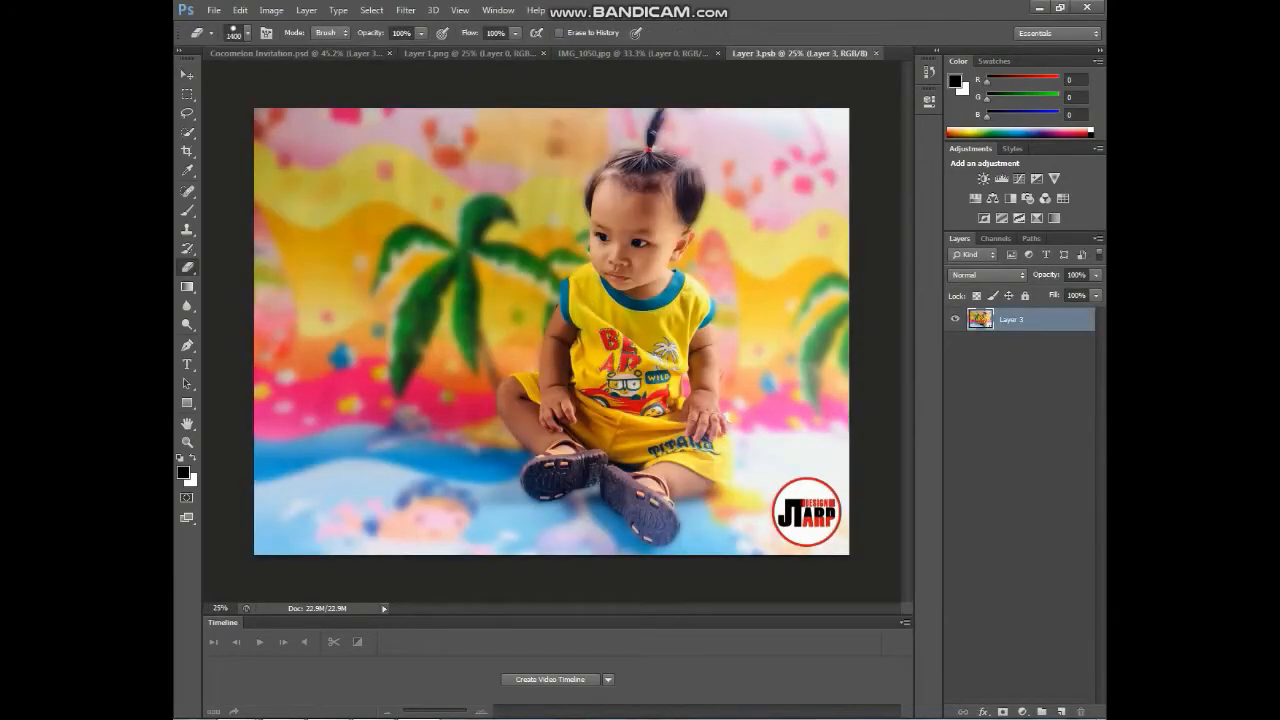
left_click_drag(256, 150, 256, 520)
left_click(248, 33)
left_click_drag(336, 113, 196, 113)
key("bracketleft")
key("bracketleft")
key("bracketleft")
mouse_move(350, 340)
left_mouse_down()
mouse_move(350, 160)
mouse_move(372, 340)
left_mouse_up()
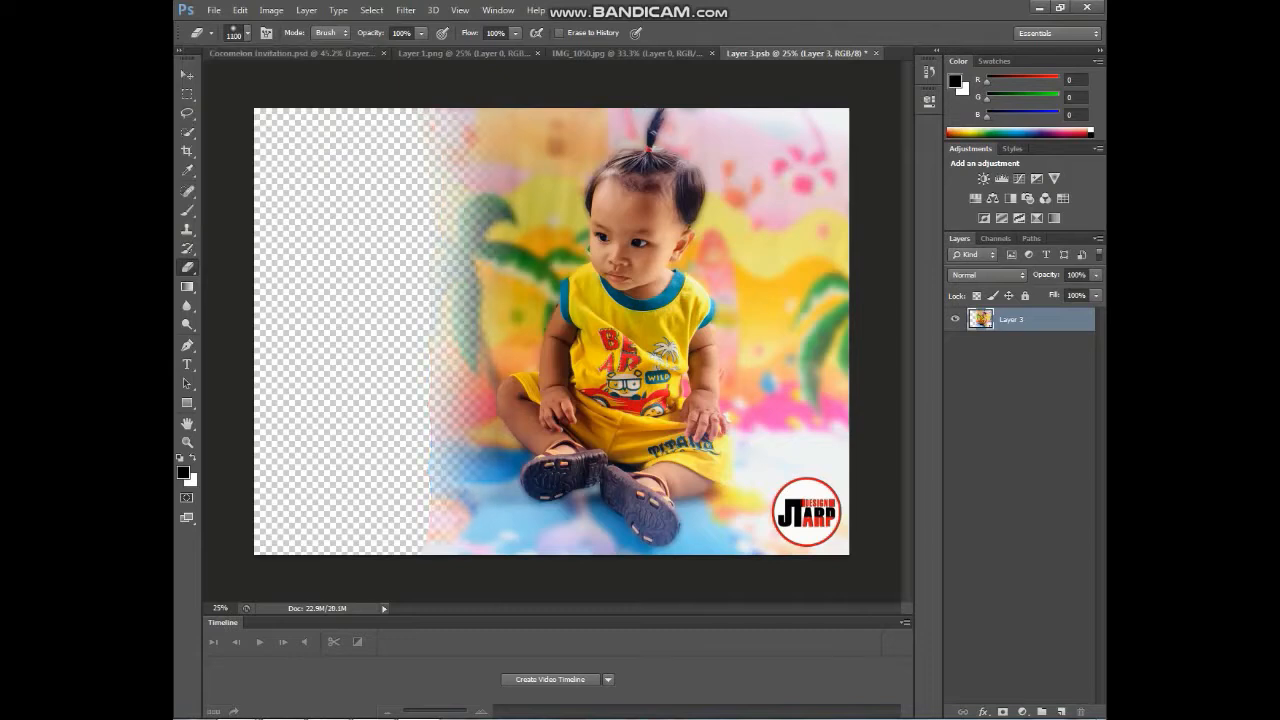
key("ctrl+w")
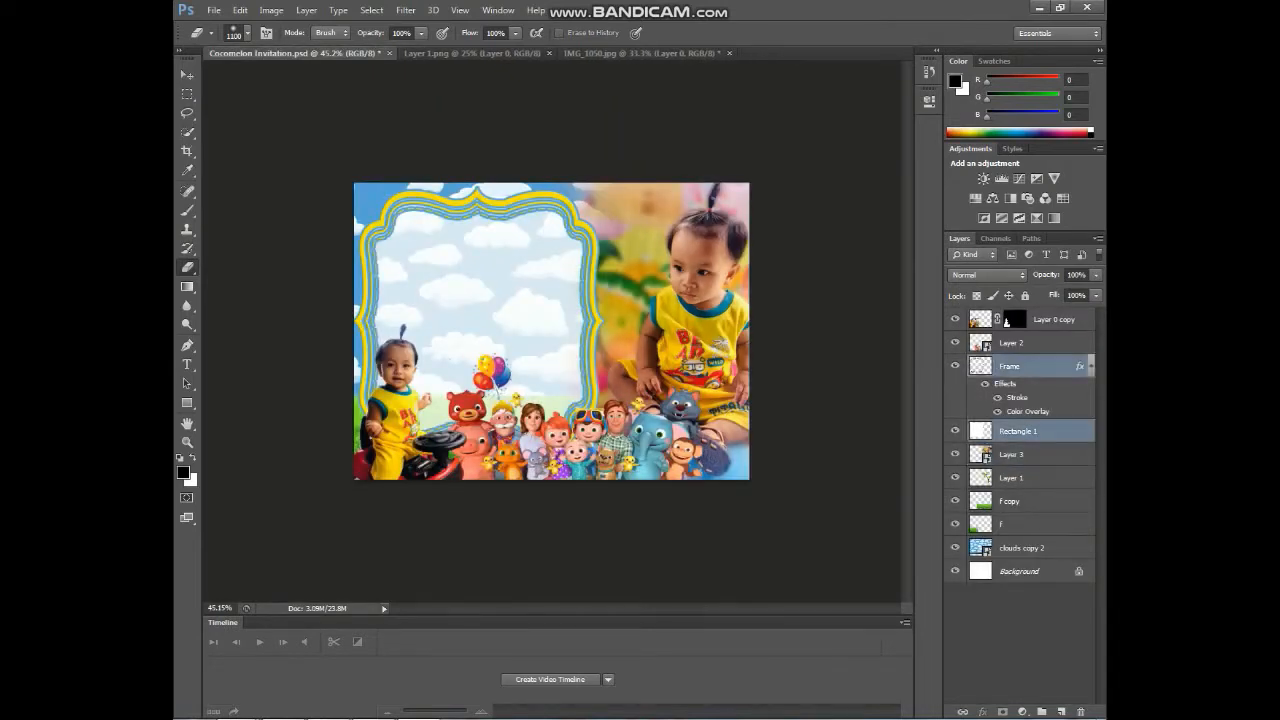
- Widen the frame to the right, raise the palm trees, and begin shrinking them
key("ctrl+t")
left_click_drag(603, 320, 632, 320)
key("Return")
left_click_drag(1020, 478, 1020, 422)
key("ctrl+t")
left_click_drag(622, 232, 690, 381)
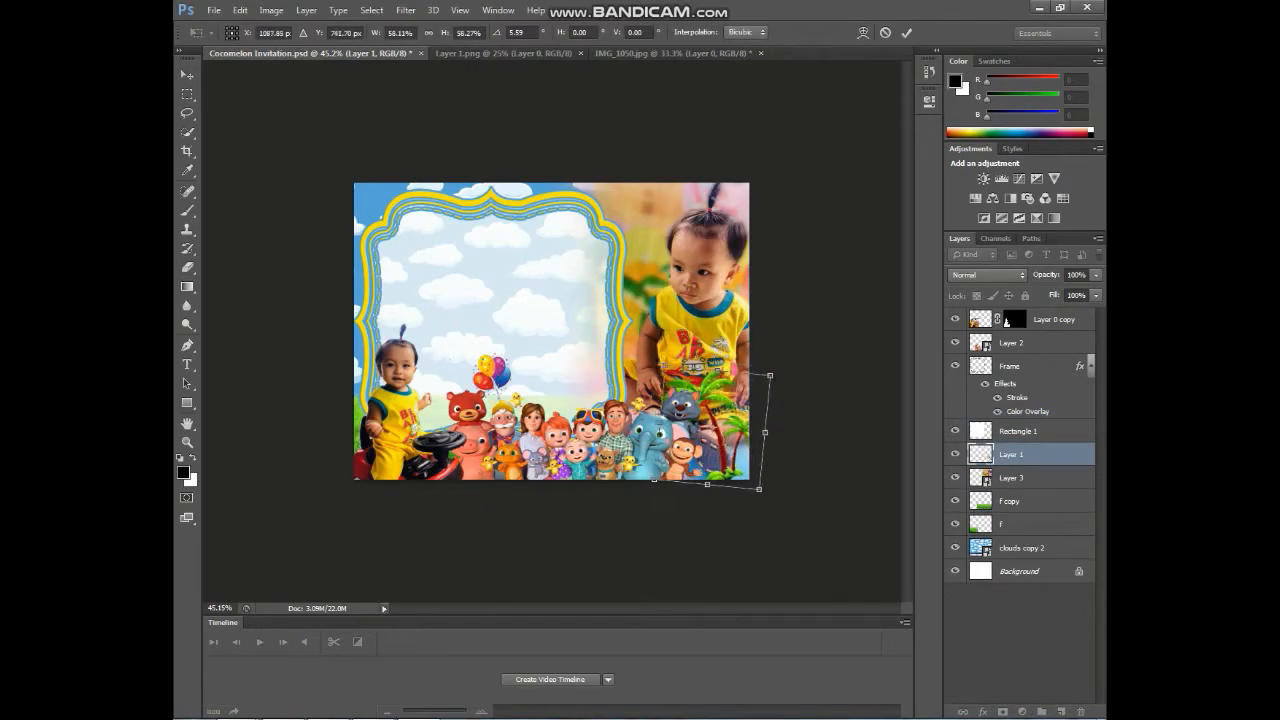
- Commit the palm trees' shrink and tilt, then close the Layer 2.psb characters document
key("Return")
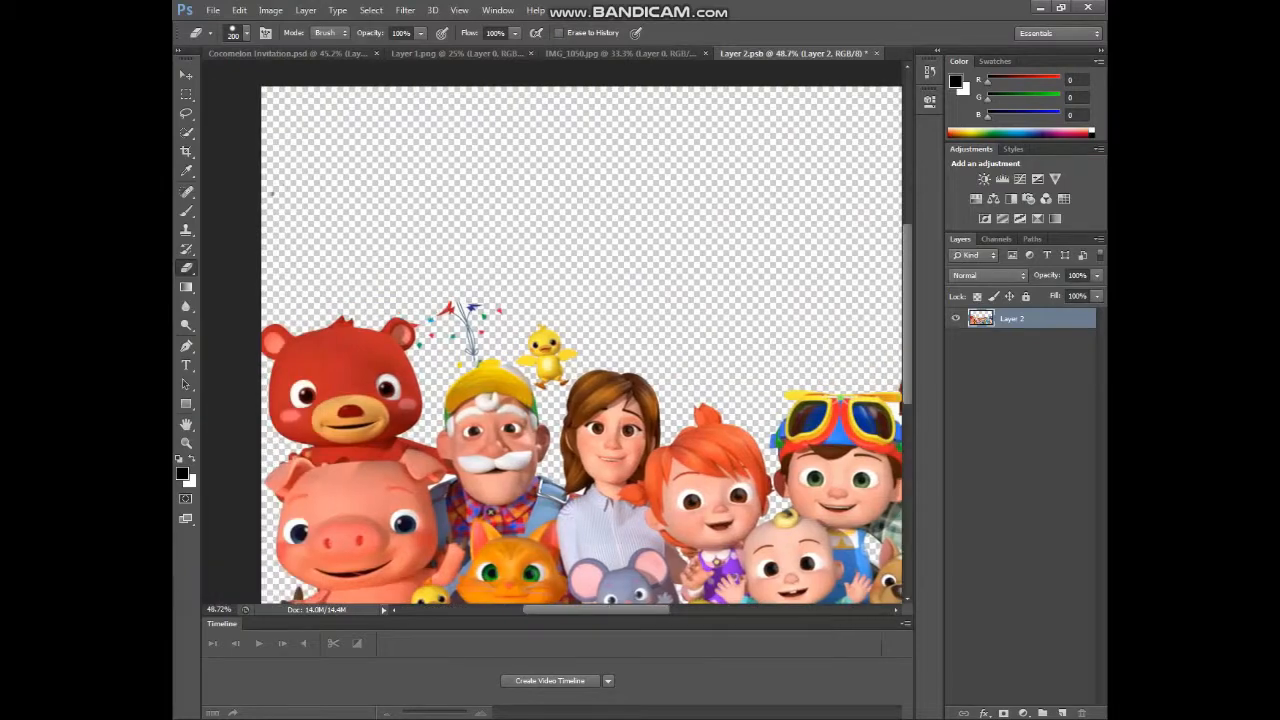
key("ctrl+0")
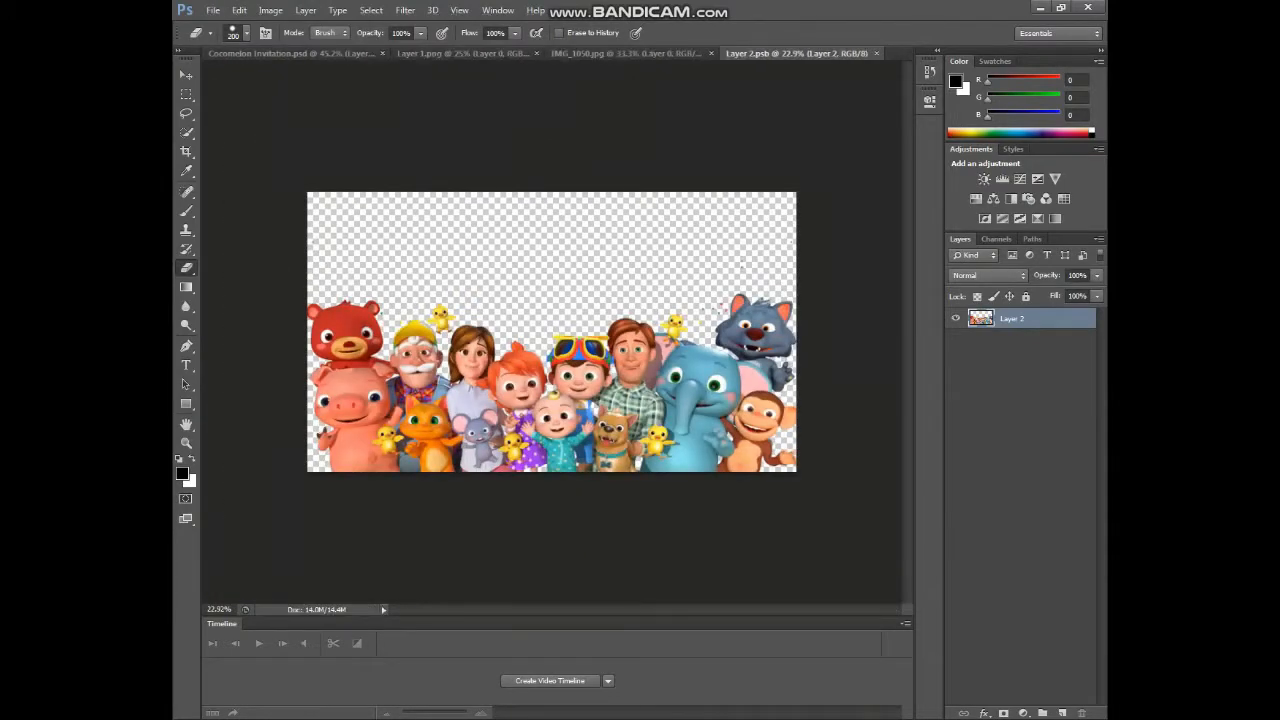
left_click(876, 53)
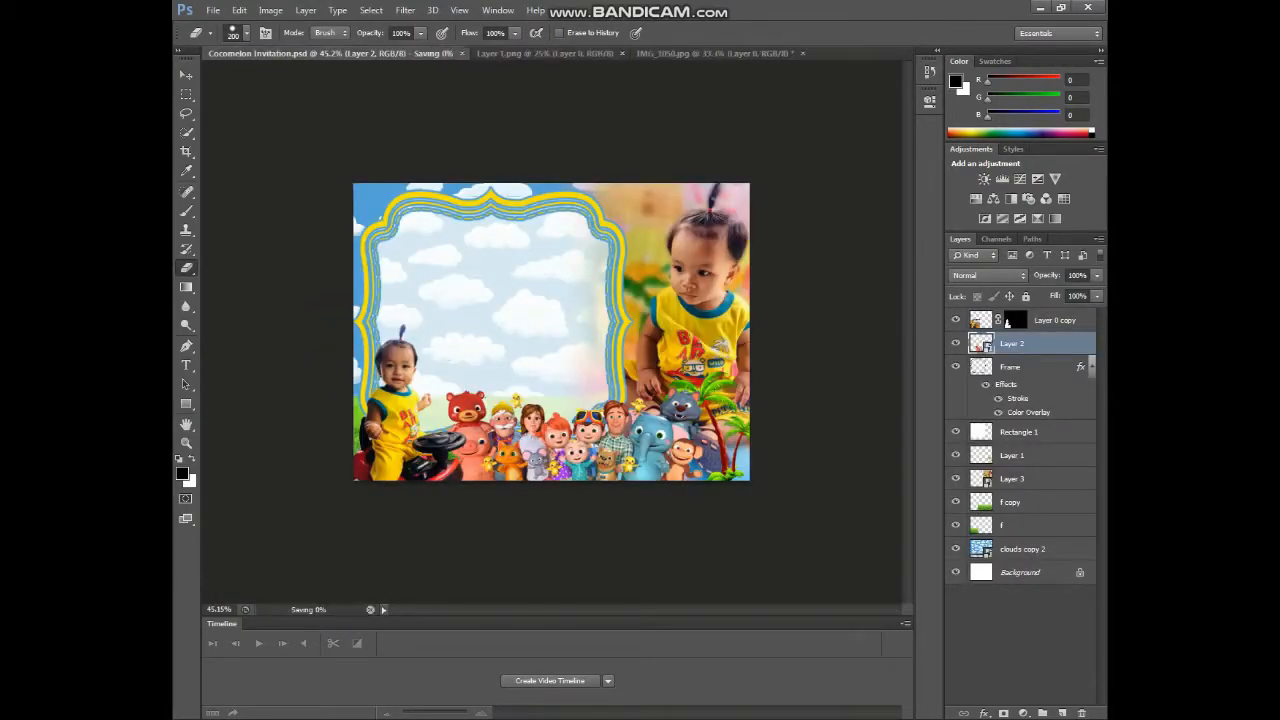
- Open the smiling child photo, mask it to a circle, and drag it into the invitation
key("ctrl+o")
scroll(620, 300, "down", 5)
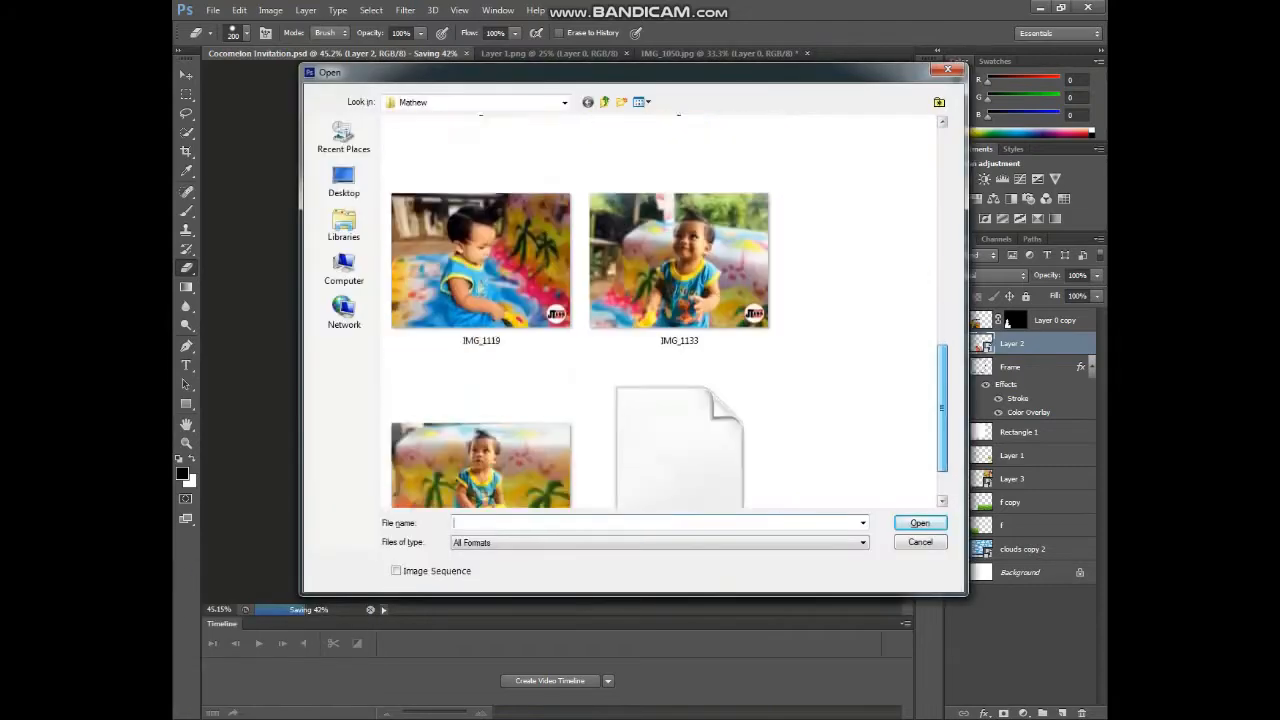
double_click(714, 263)
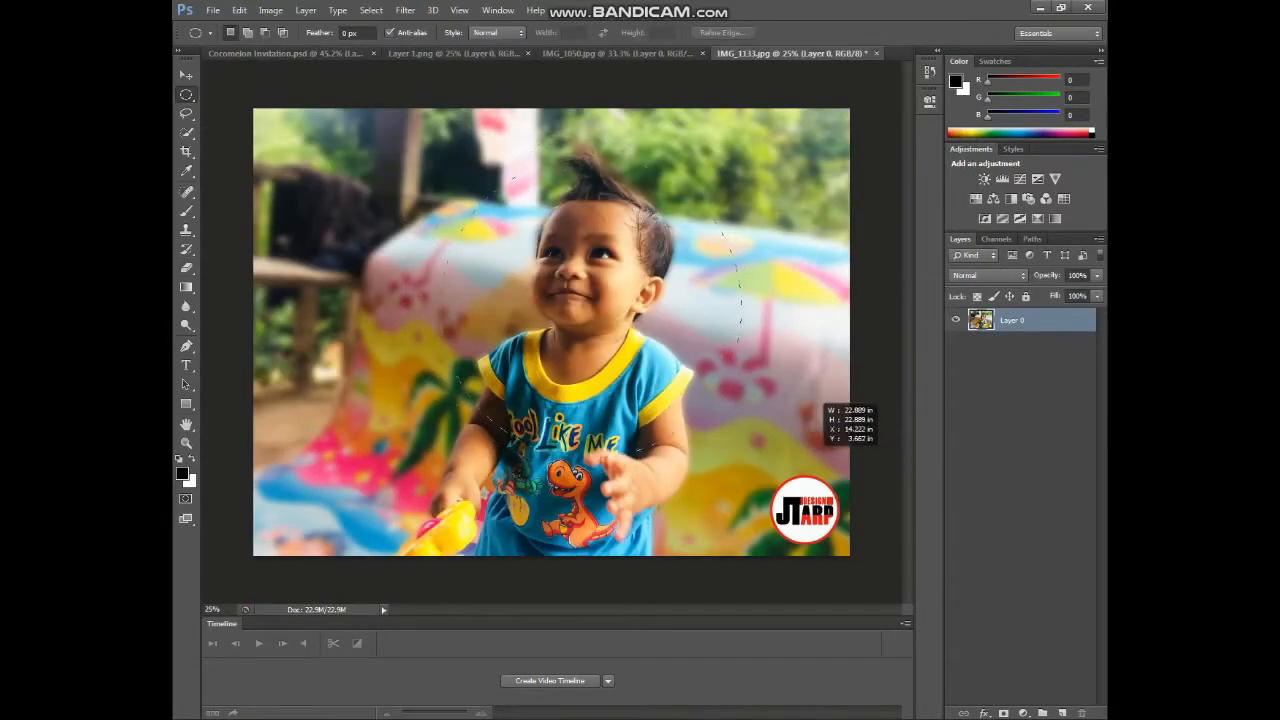
left_click(1004, 713)
key("v")
left_click_drag(548, 250, 557, 300)
- Shrink the circular photo to about 12%, flip it horizontally, and place it top-left
key("ctrl+t")
key("ctrl+0")
left_click_drag(789, 554, 600, 414)
left_click_drag(577, 386, 583, 367)
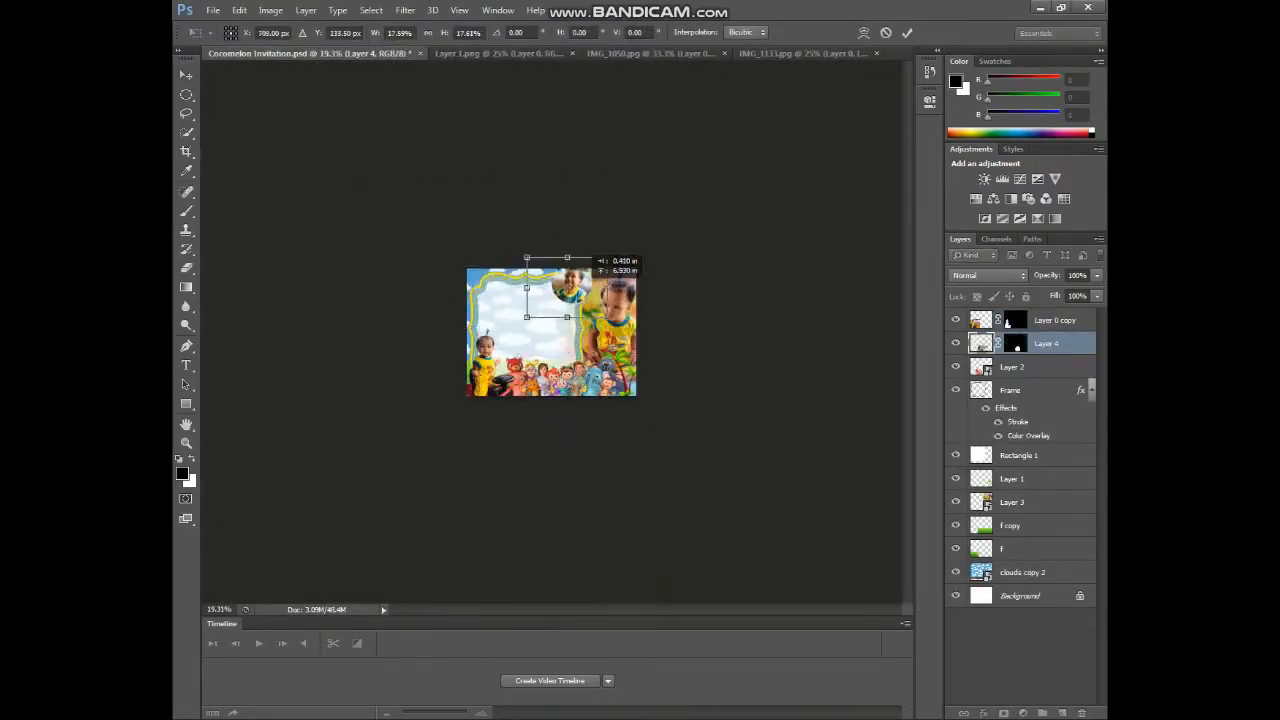
scroll(520, 336, "up", 8)
left_click_drag(391, 247, 393, 262)
right_click(395, 262)
left_click(440, 452)
left_click_drag(349, 169, 375, 154)
left_click_drag(495, 311, 424, 247)
key("Return")
- Give the circular photo a slightly thickened yellow Stroke layer style
double_click(1076, 343)
left_click(642, 377)
left_click(784, 415)
left_click(572, 140)
left_click(837, 237)
left_click_drag(806, 315, 808, 315)
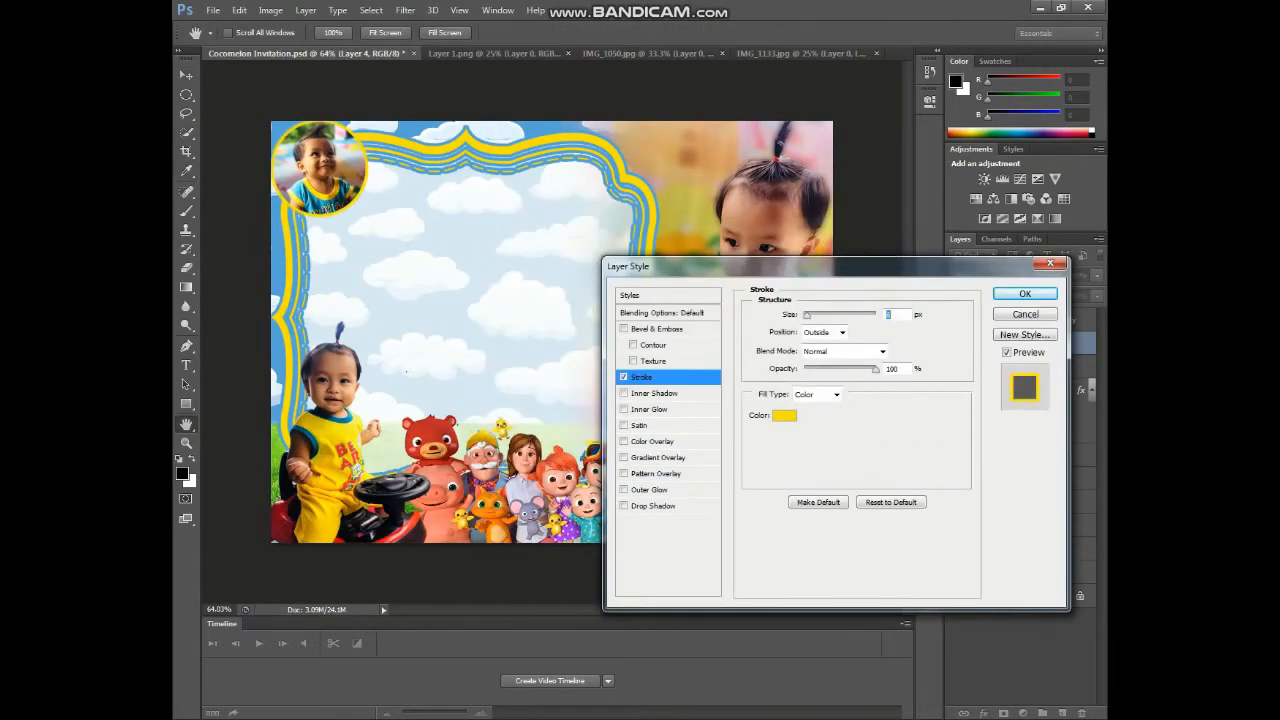
key("Return")
- Stretch the Frame and its white rectangle wider to the right and slightly taller
left_click(1012, 418)
left_click(1019, 483, "shift")
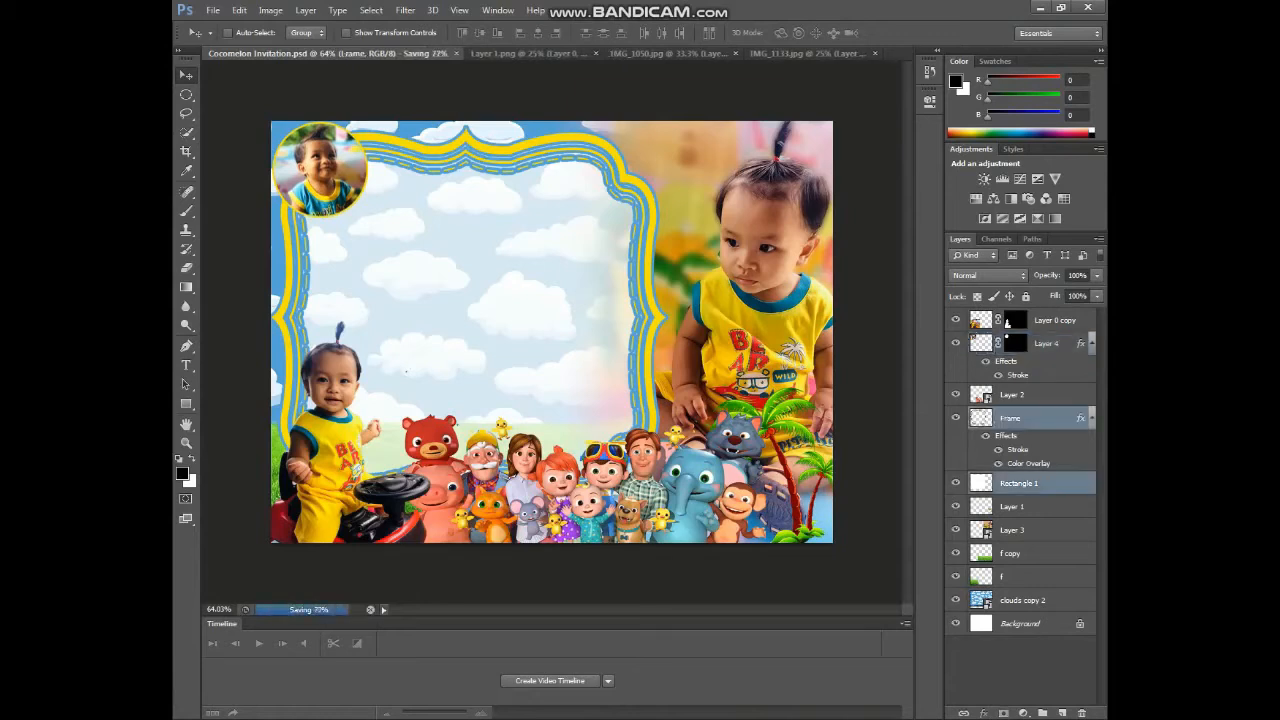
key("ctrl+t")
left_click_drag(666, 317, 682, 317)
left_click_drag(476, 128, 476, 122)
key("Return")
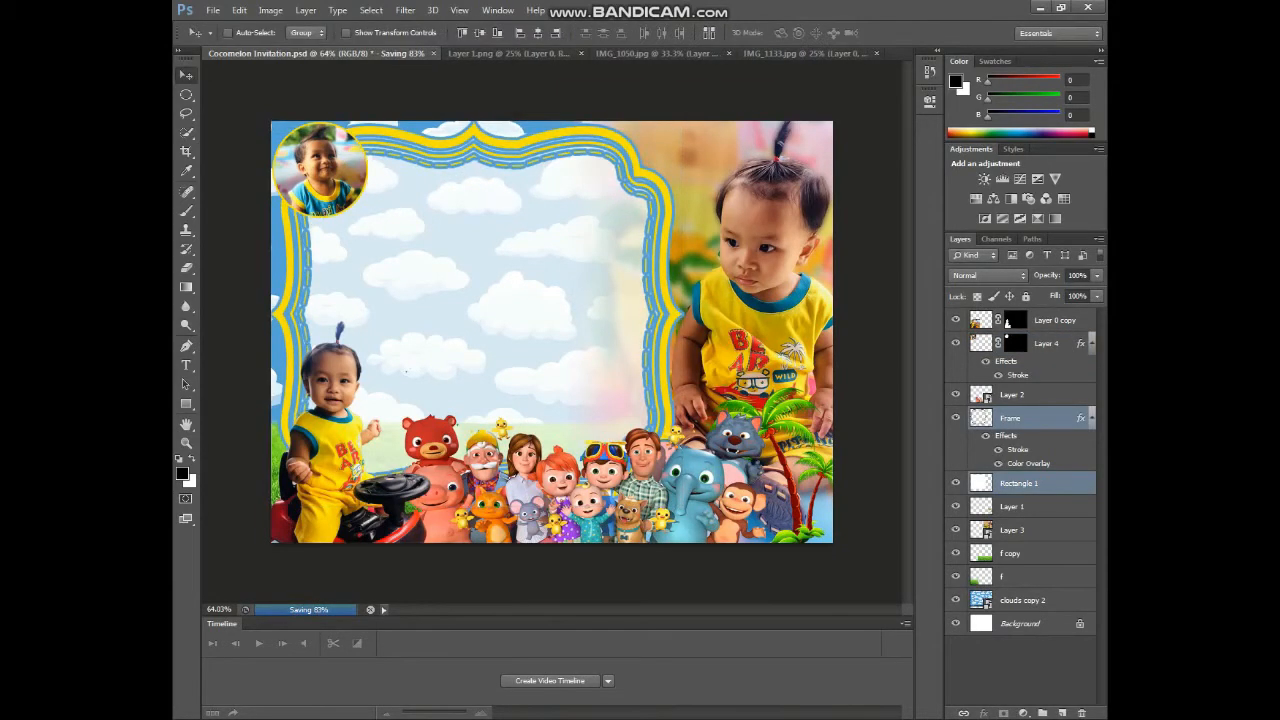
- Add a 'Join Us!' heading in Amarillo at size 4 near the frame top
left_click(1055, 320)
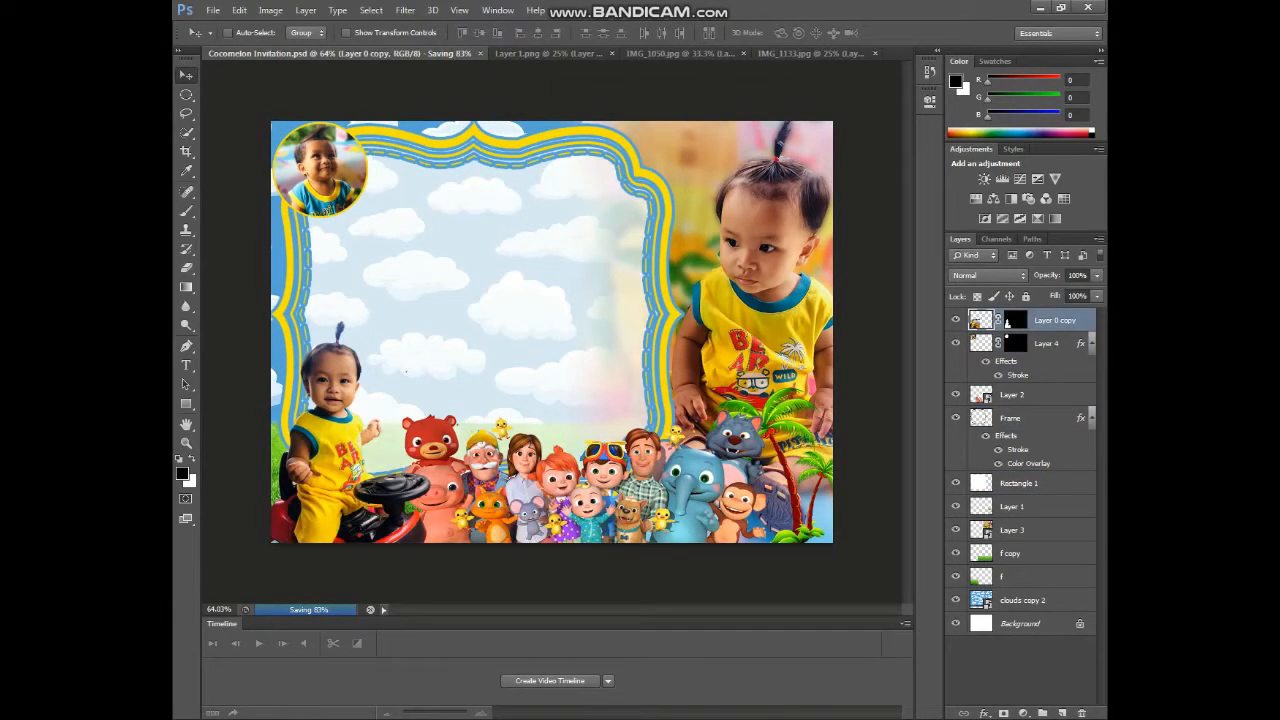
left_click(411, 228)
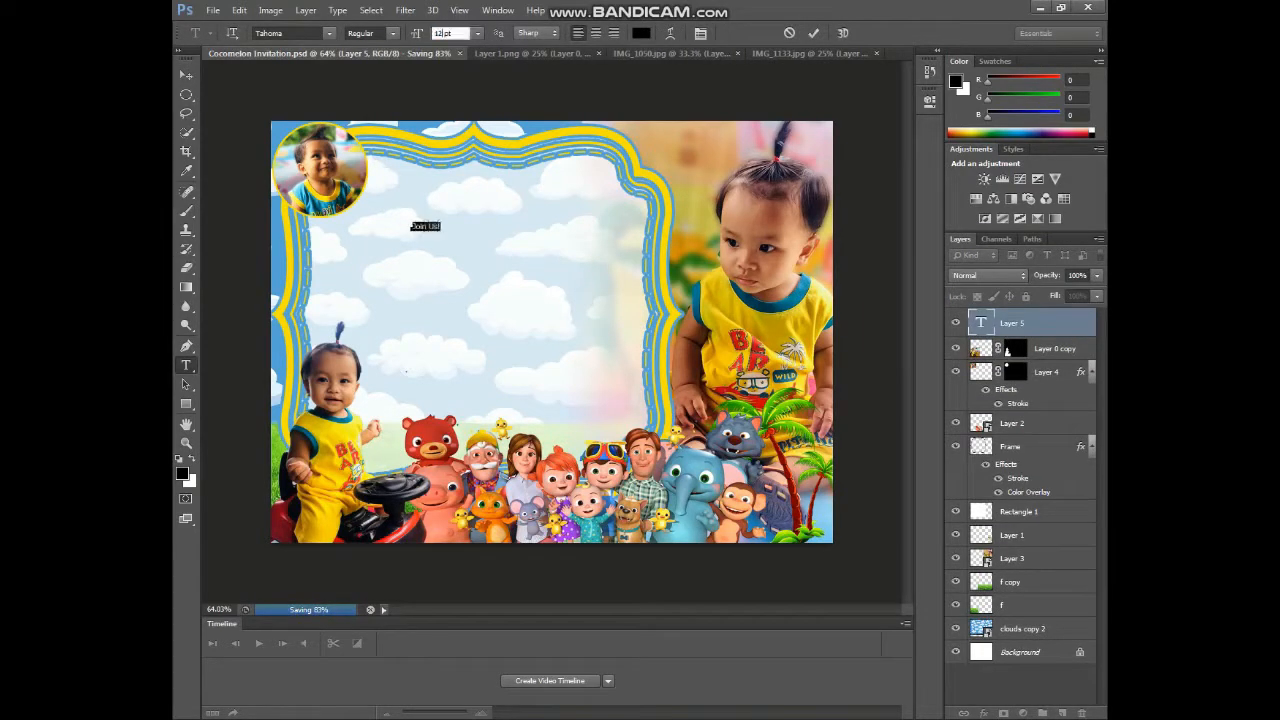
key("ctrl+Return")
key("ctrl+g")
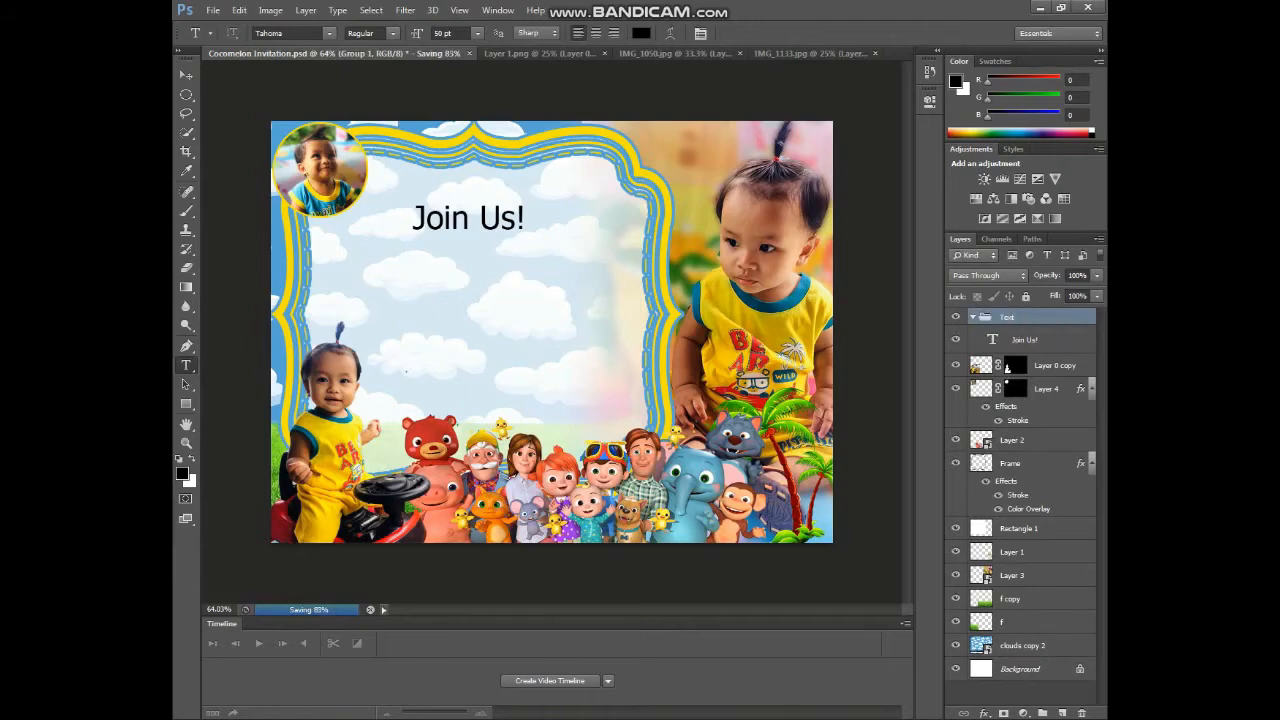
left_click(330, 34)
left_click(320, 101)
left_click_drag(439, 34, 400, 35)
type("48")
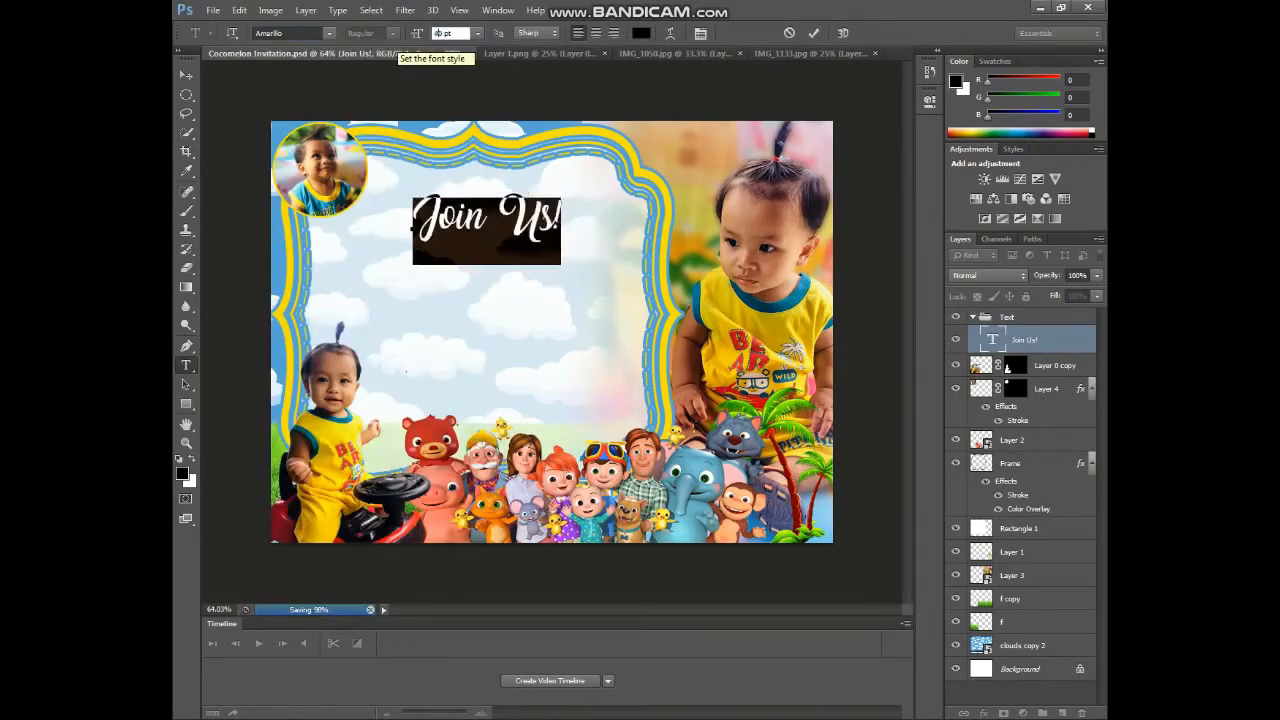
left_click(186, 75)
left_click_drag(476, 217, 482, 195)
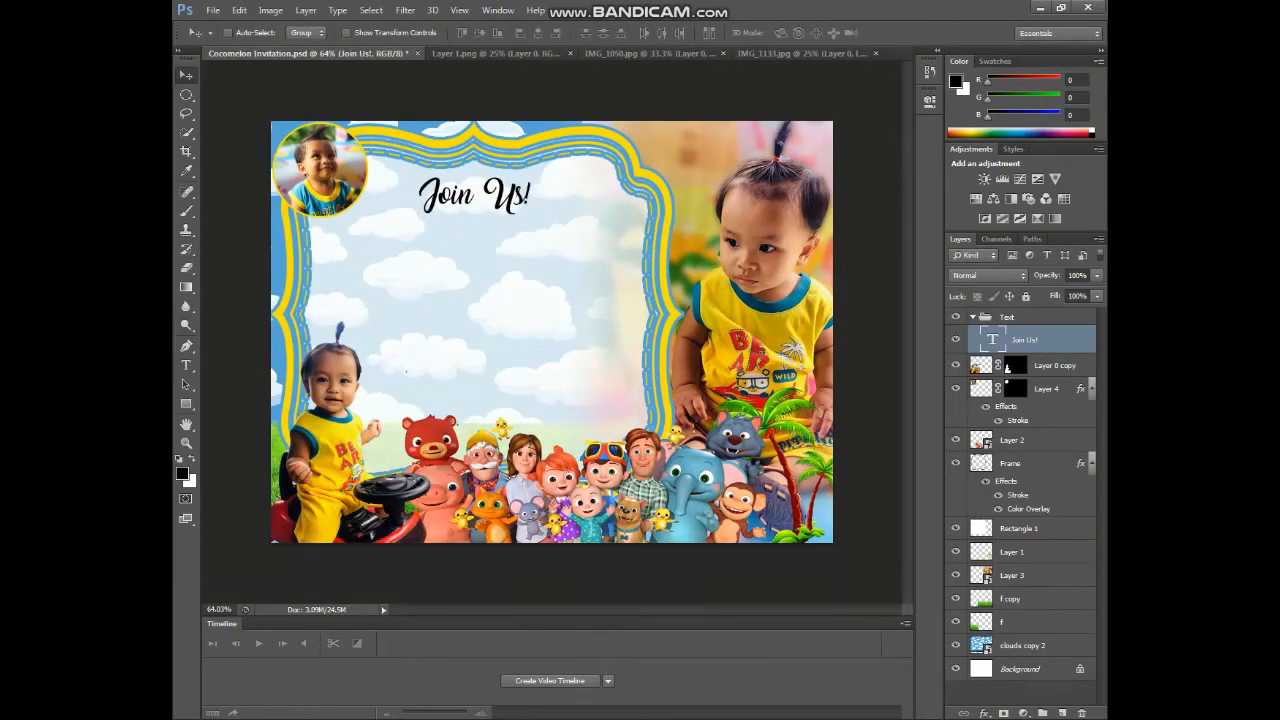
- Add a 'for the Baptism of' line in Oswald and move it under the heading
key("t")
left_click(393, 285)
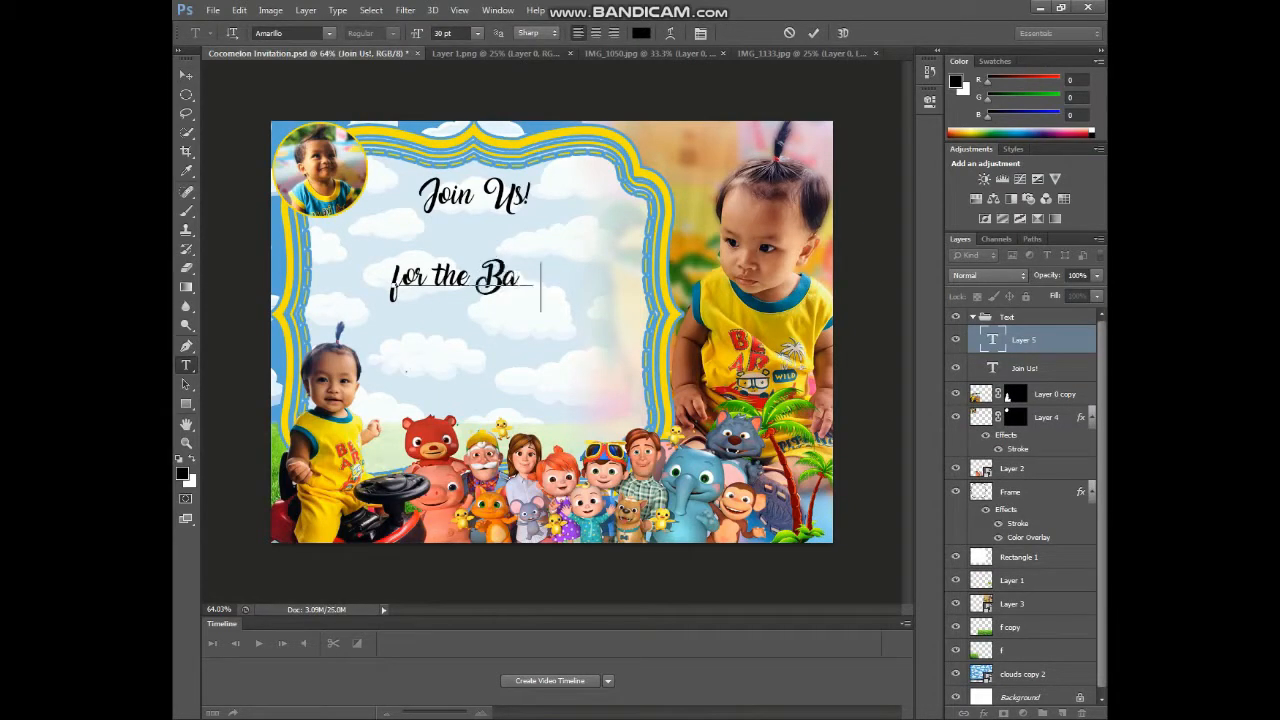
key("ctrl+a")
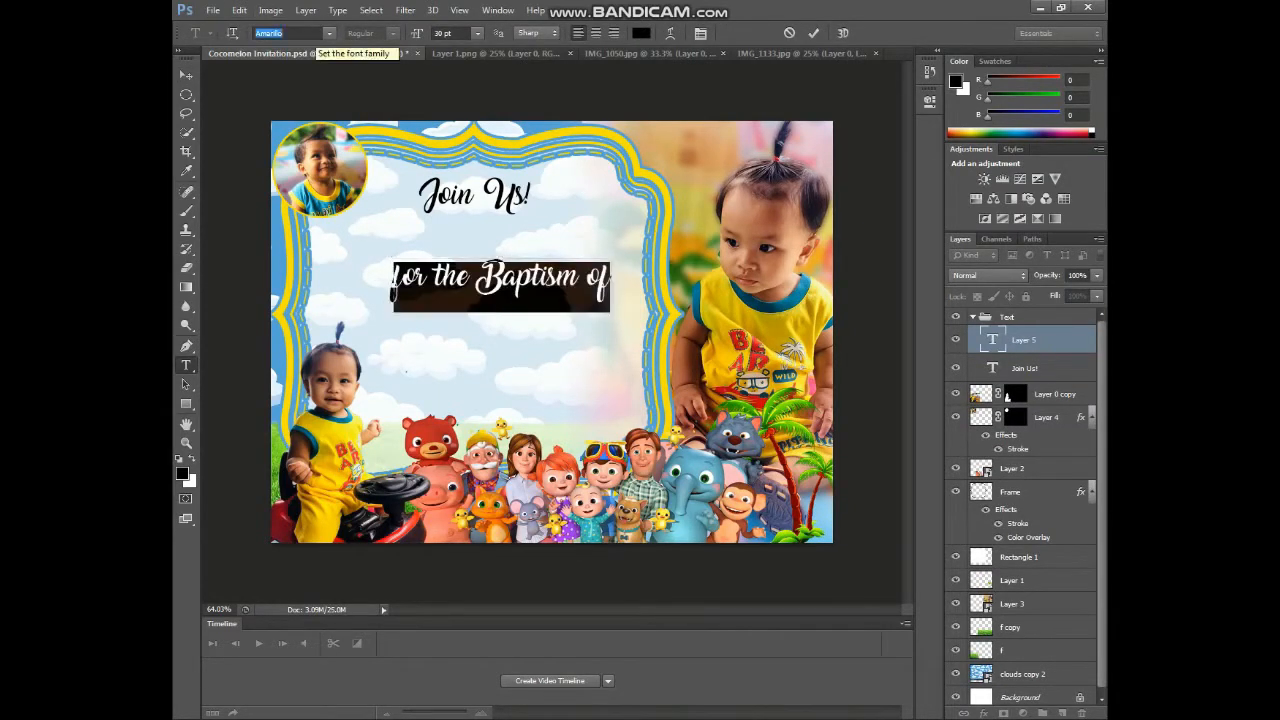
type("Oswald")
key("Return")
key("ctrl+t")
left_click(790, 237)
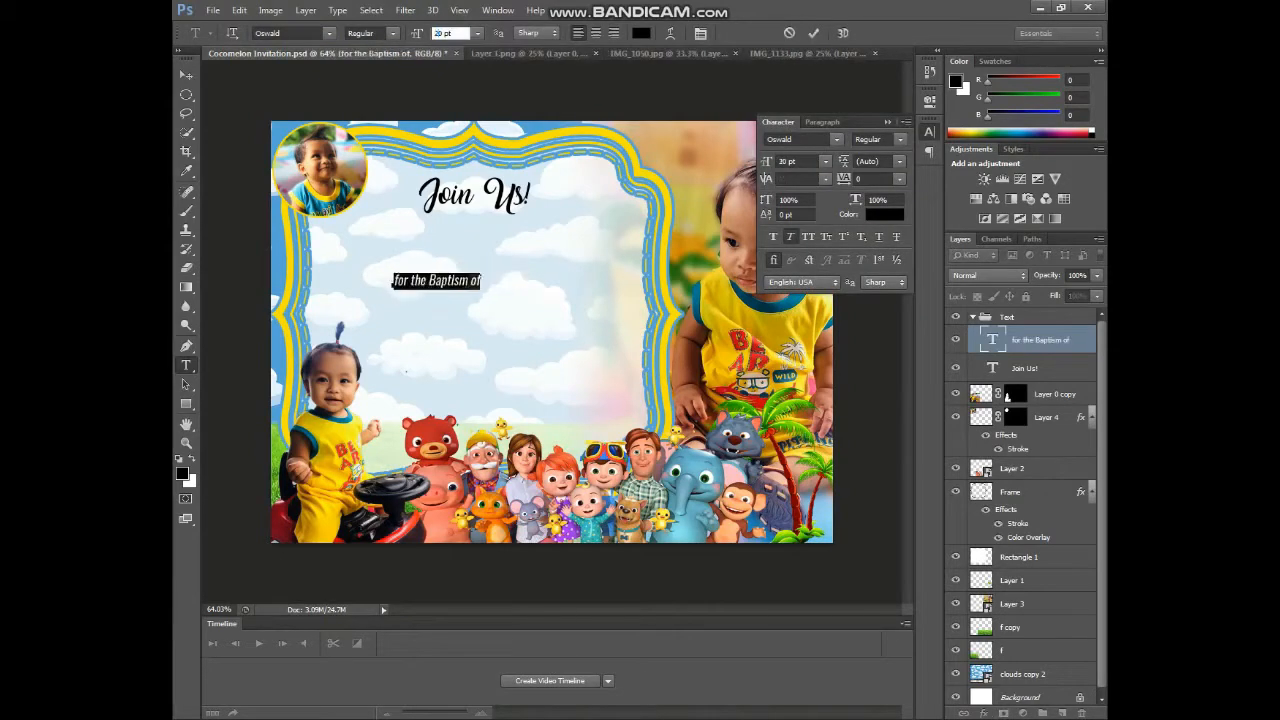
left_click(186, 75)
left_click_drag(444, 283, 473, 257)
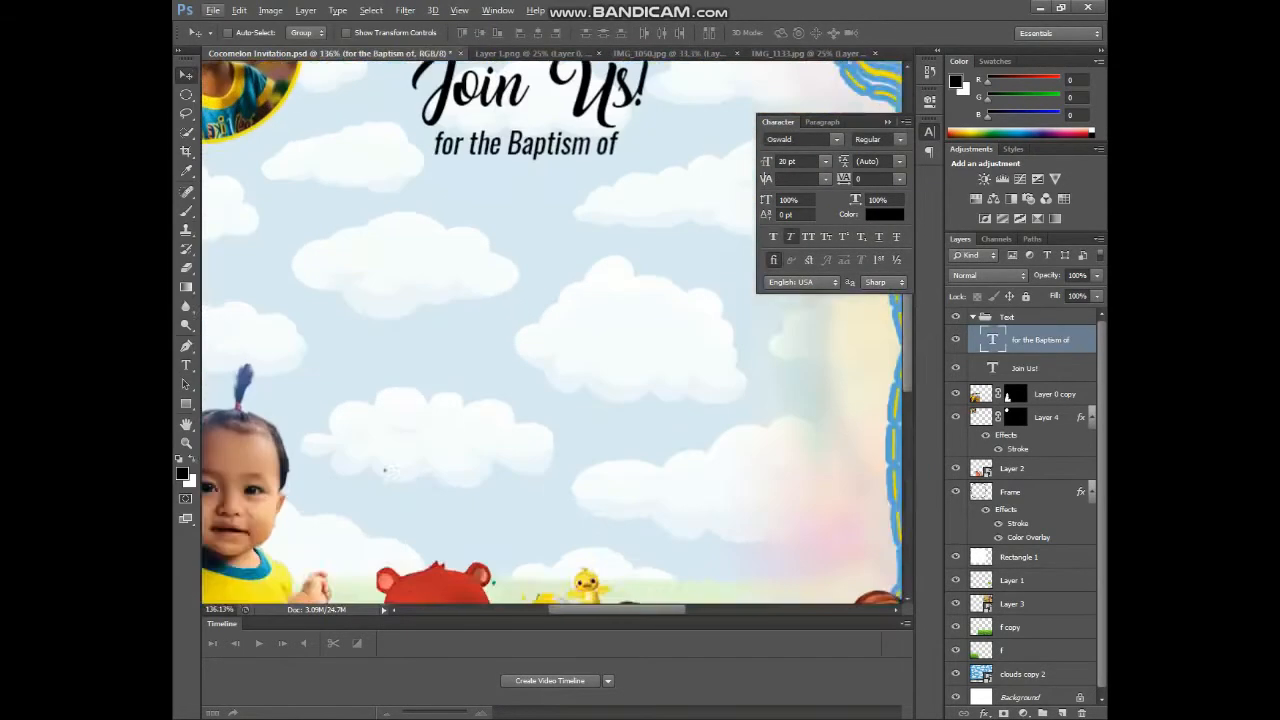
- Change the baptism line to the Rightland script font, then start a text line for the name
scroll(450, 190, "up", 5)
key("t")
left_click(515, 274)
key("ctrl+a")
left_click(329, 33)
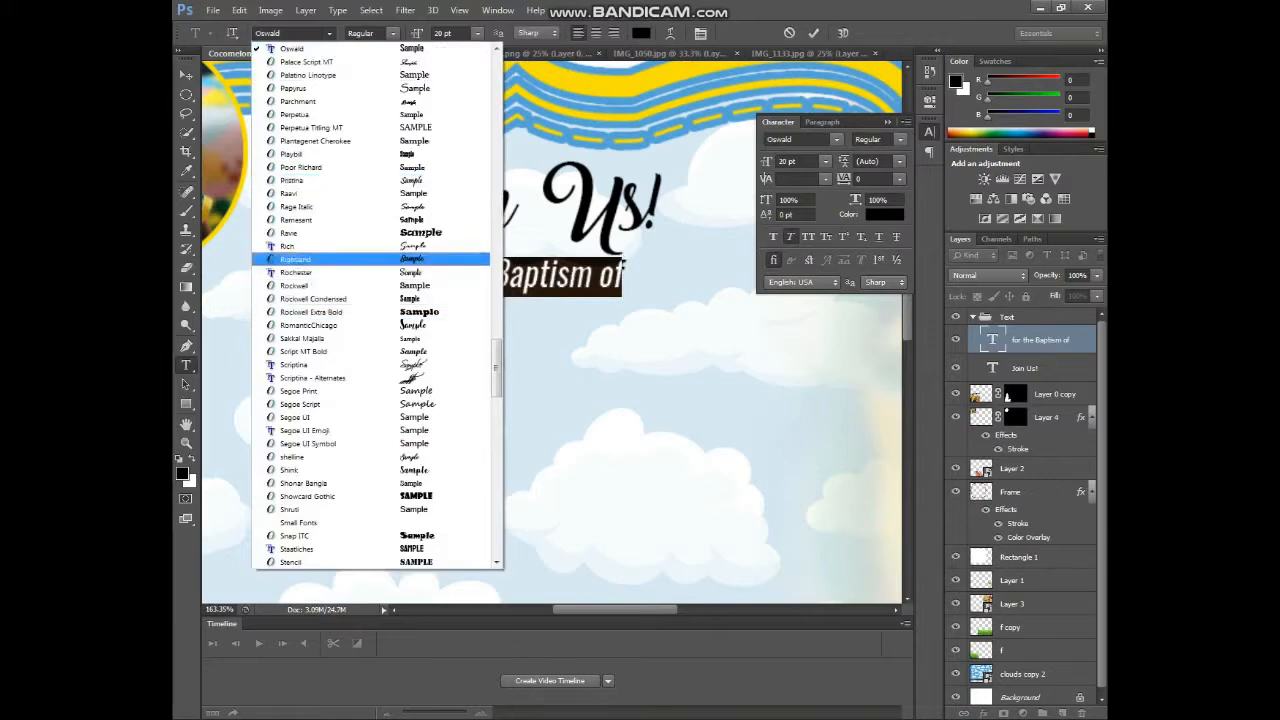
left_click(318, 259)
key("ctrl+Return")
scroll(480, 270, "down", 5)
left_click(888, 122)
scroll(490, 264, "up", 2, "alt")
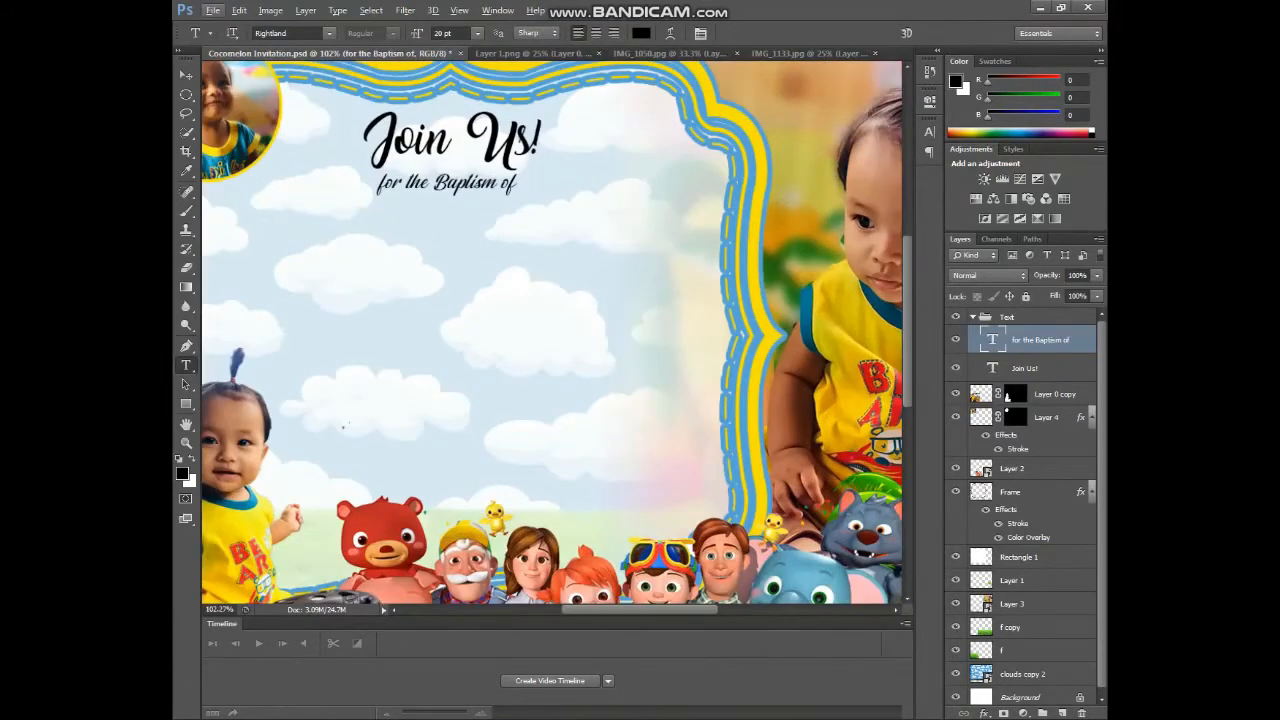
left_click(303, 318)
- Set the child's name text to the Sunday Morning font at 100 pt
key("ctrl+a")
left_click(329, 33)
left_click(310, 374)
double_click(442, 33)
type("1000")
key("BackSpace")
key("ctrl+Return")
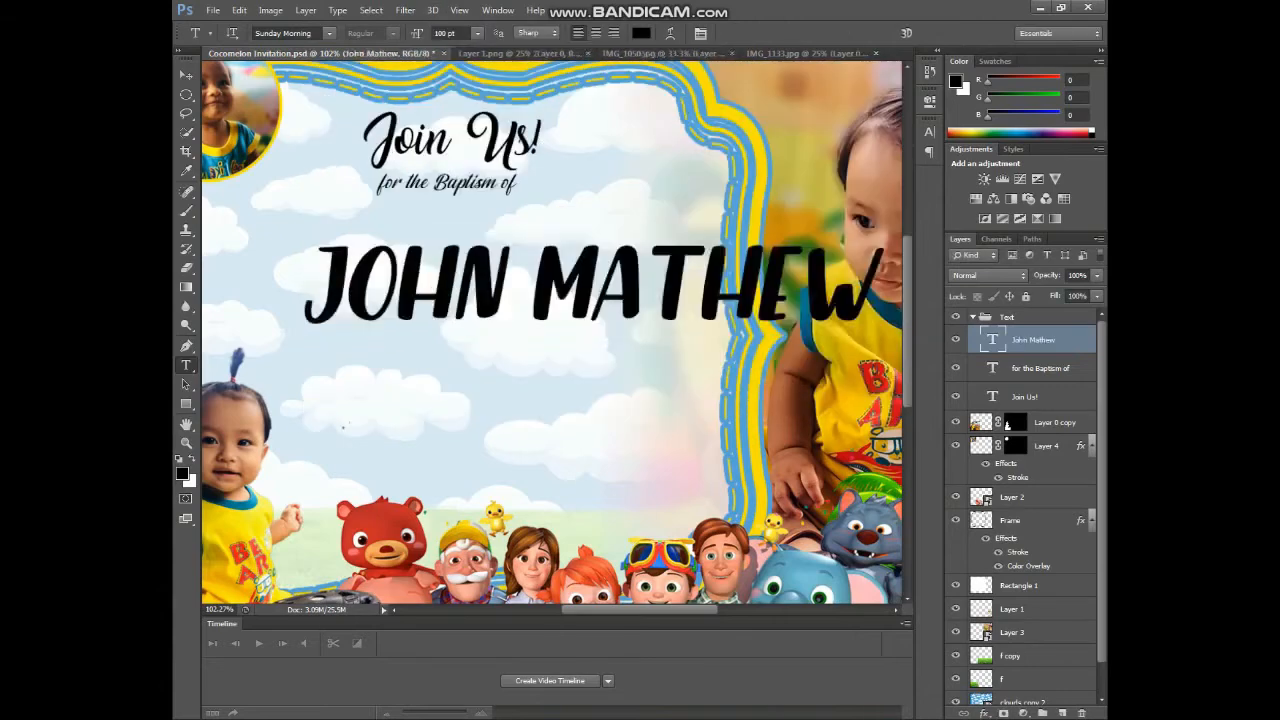
- Scale the name down to fit the frame and place it under the baptism line
scroll(579, 283, "down", 2, "alt")
key("alt+v")
left_click_drag(579, 283, 481, 278)
left_click_drag(685, 242, 631, 252)
left_click_drag(552, 286, 600, 258)
left_click_drag(677, 225, 657, 228)
left_click_drag(600, 260, 605, 257)
key("Return")
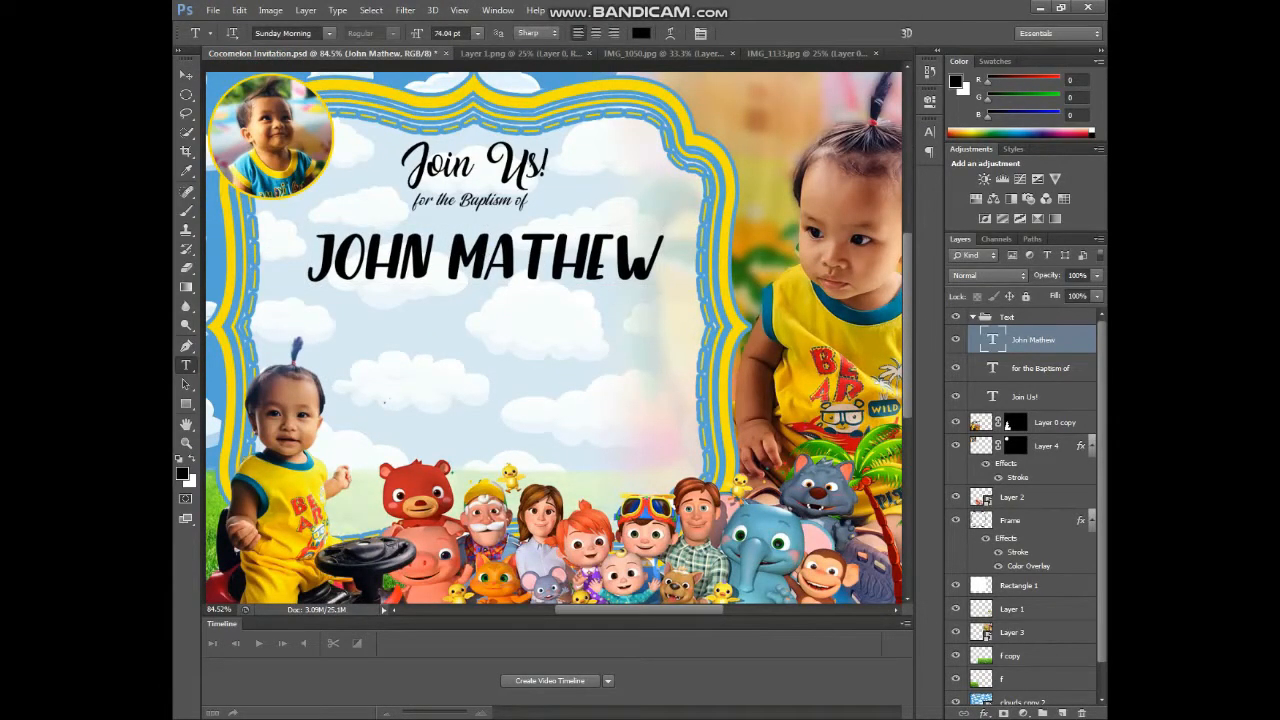
- Nudge the name left and the Join Us! and baptism lines down, then save
key("v")
key("Left")
key("Left")
key("Left")
key("Left")
key("Left")
key("Left")
key("Left")
key("Left")
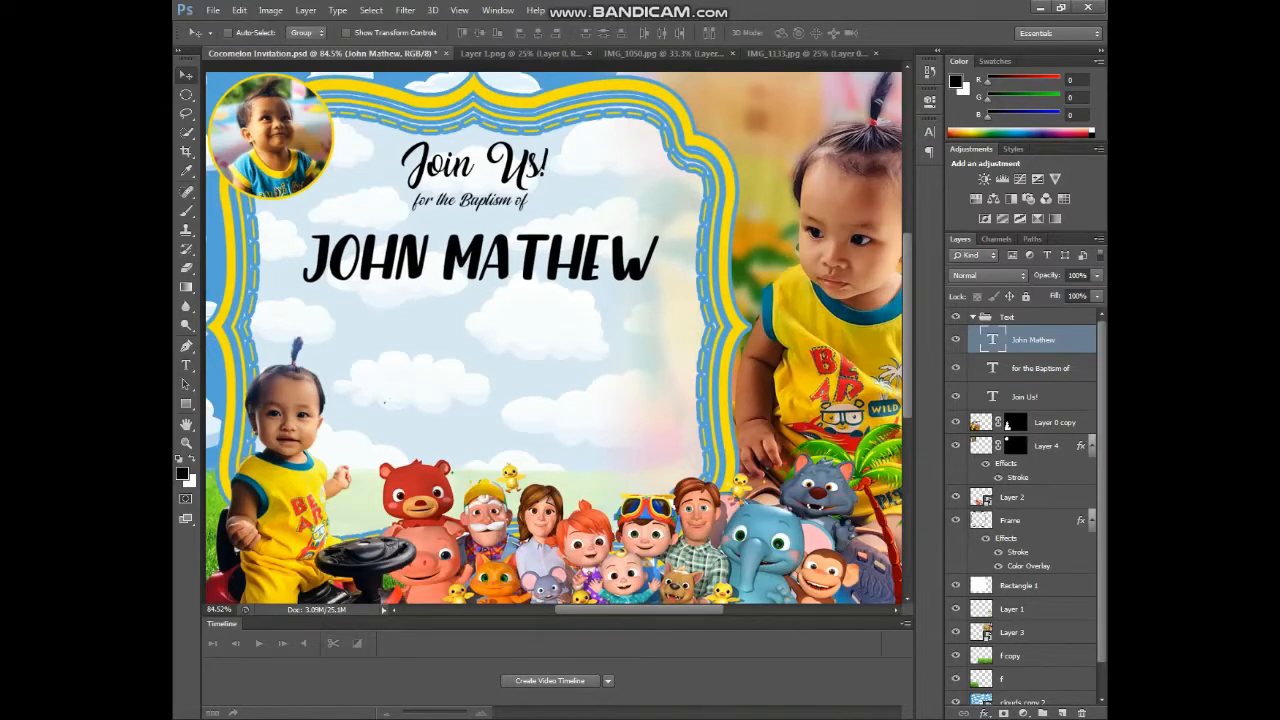
left_click(1042, 397)
left_click(1042, 369, "shift")
key("Down")
key("Down")
key("Down")
key("Down")
key("Down")
left_click(1043, 342)
key("ctrl+s")
key("ctrl+0")
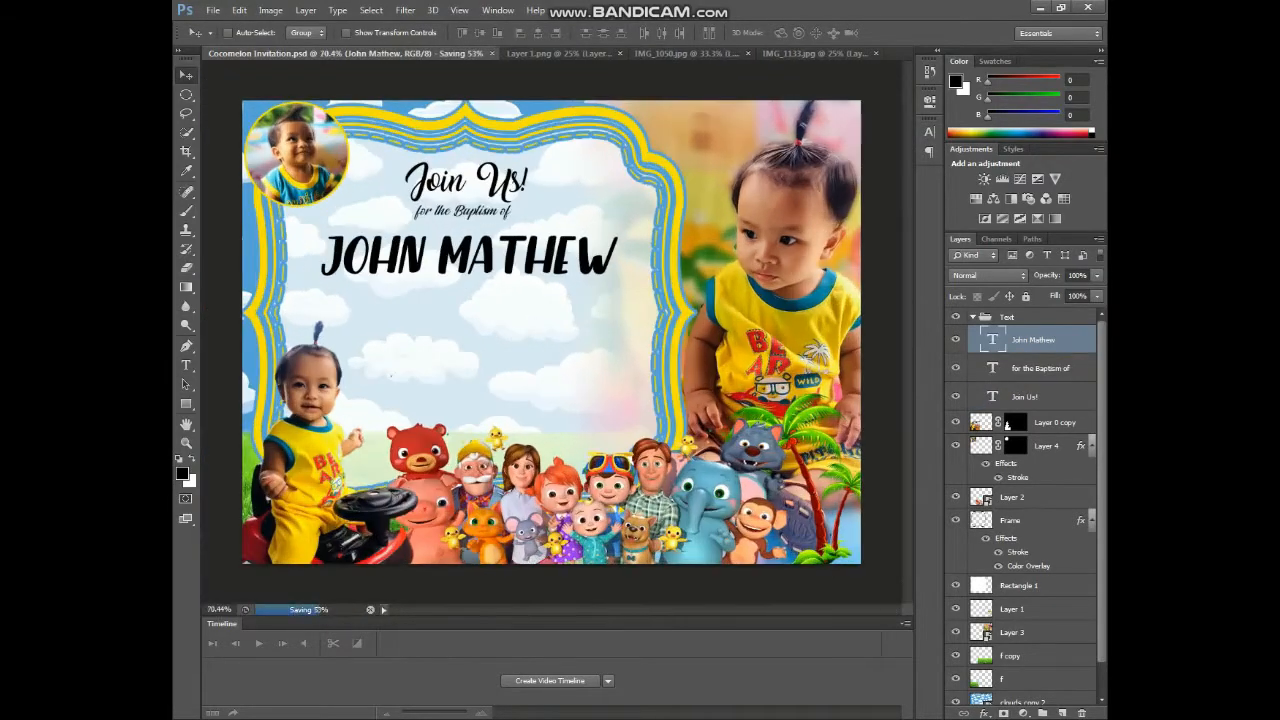
scroll(551, 332, "up", 1)
- Add the 'WEDNESDAY, DECEMBER 09, 2020 10:00 AM' line at 20 pt under the name
key("t")
left_click(374, 360)
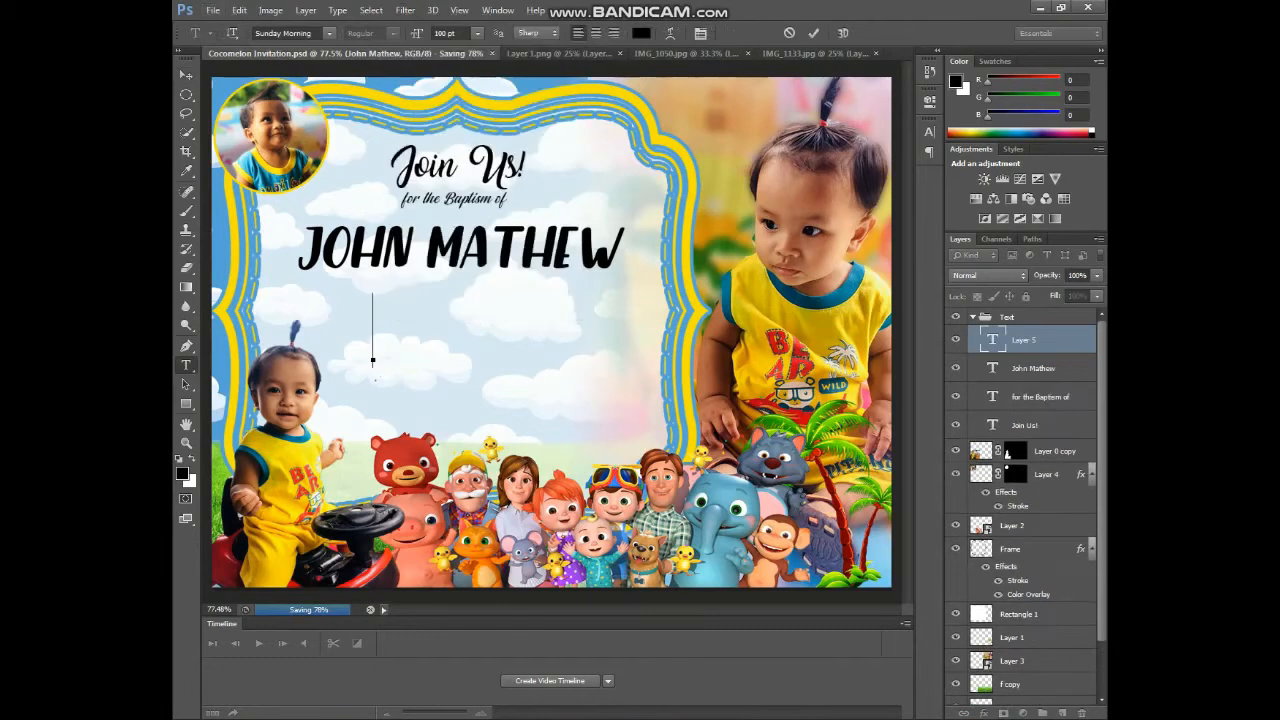
type("WEDNESDAY, DECEM")
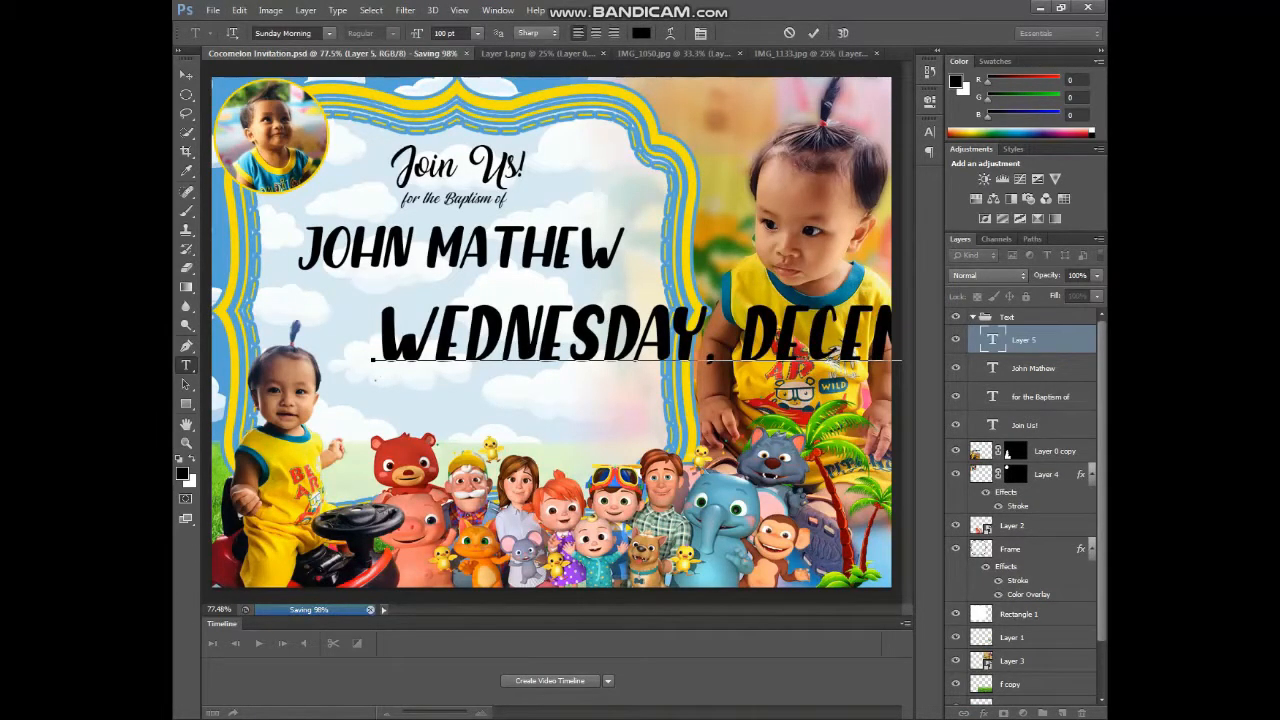
key("ctrl+a")
double_click(443, 33)
type("20")
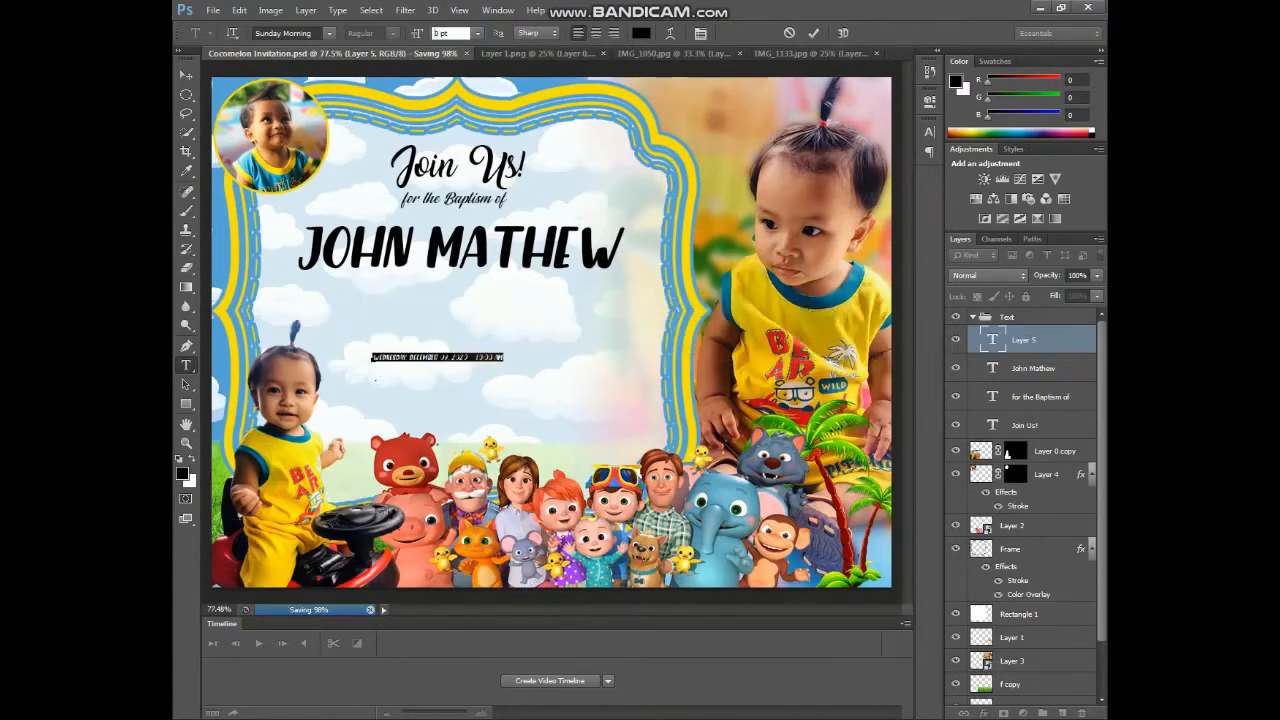
left_click(813, 33)
key("v")
left_click_drag(490, 358, 448, 342)
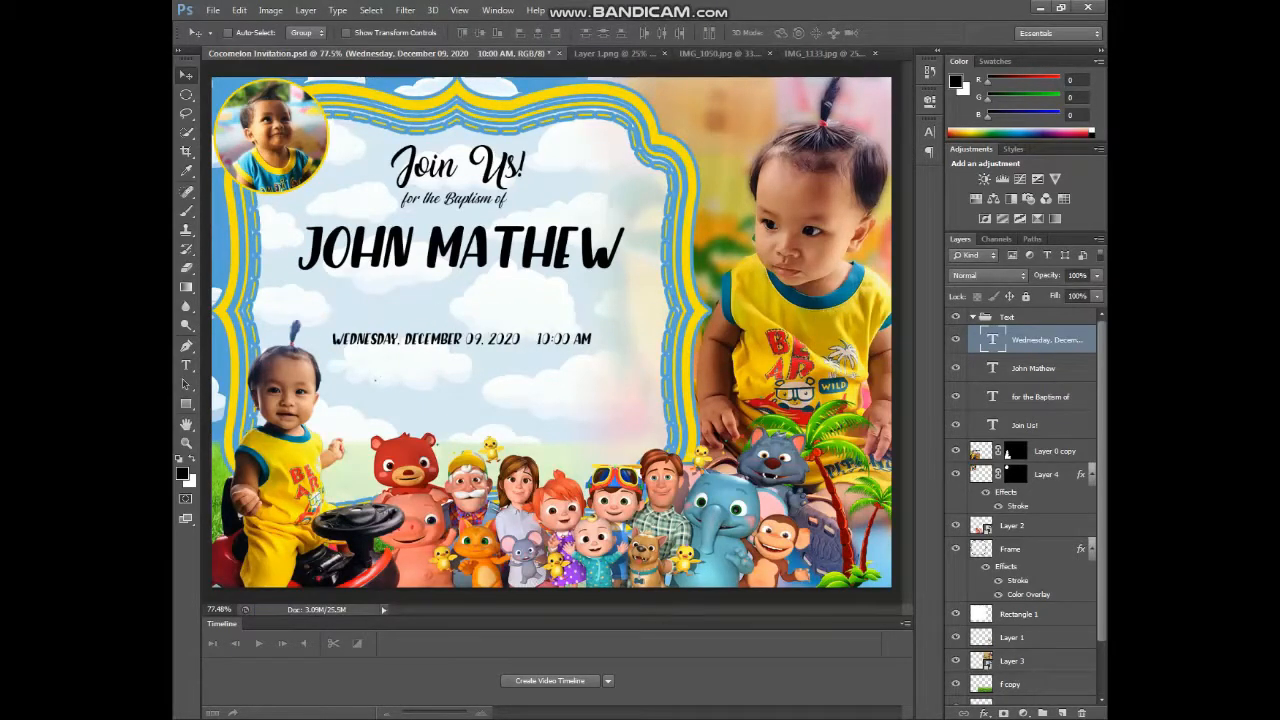
- Enlarge the baptism line to 30 pt and realign it and the name
key("t")
left_click(453, 199)
key("ctrl+a")
double_click(443, 33)
type("30")
left_click(813, 33)
key("v")
left_click_drag(480, 198, 458, 202)
left_click_drag(455, 248, 455, 254)
left_click_drag(460, 202, 460, 203)
left_click_drag(455, 252, 455, 256)
- Increase the date line to 25 pt and shift it slightly up-left
key("t")
left_click(447, 339)
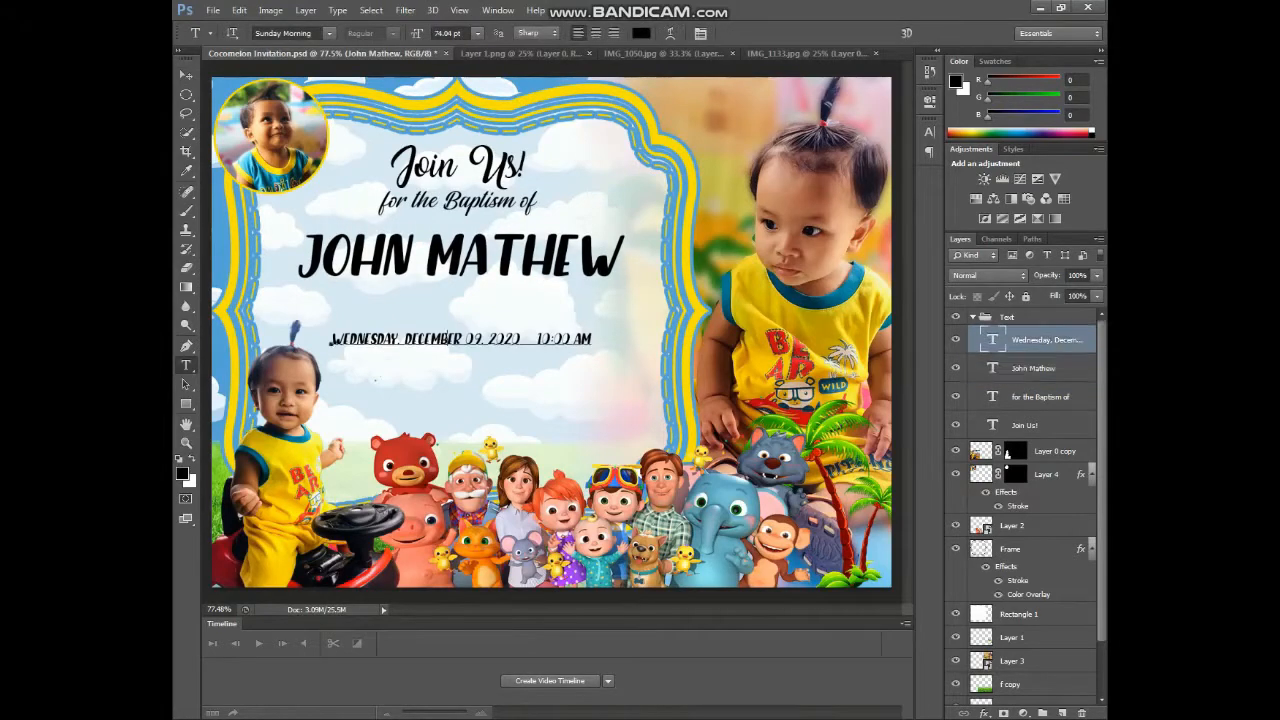
key("ctrl+a")
double_click(443, 33)
type("25")
left_click(813, 33)
key("v")
left_click_drag(488, 337, 460, 333)
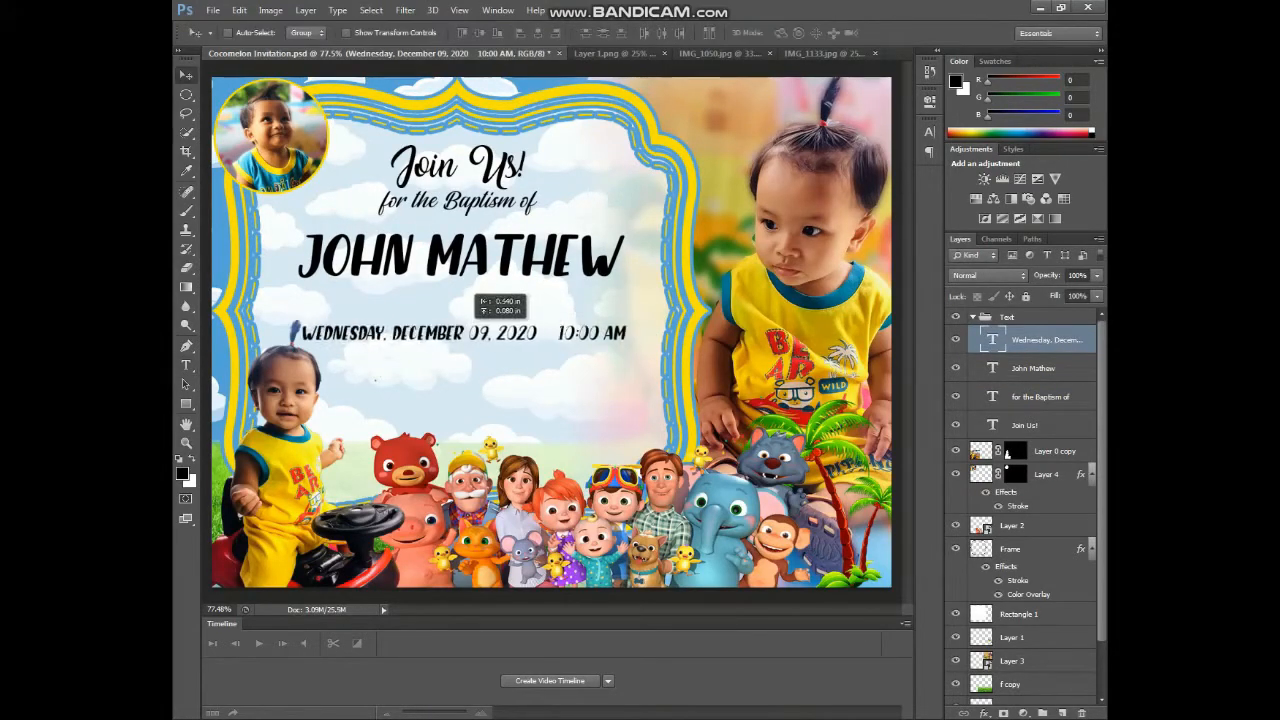
- Add the Immaculate Conception venue line just below the date
key("t")
left_click(364, 411)
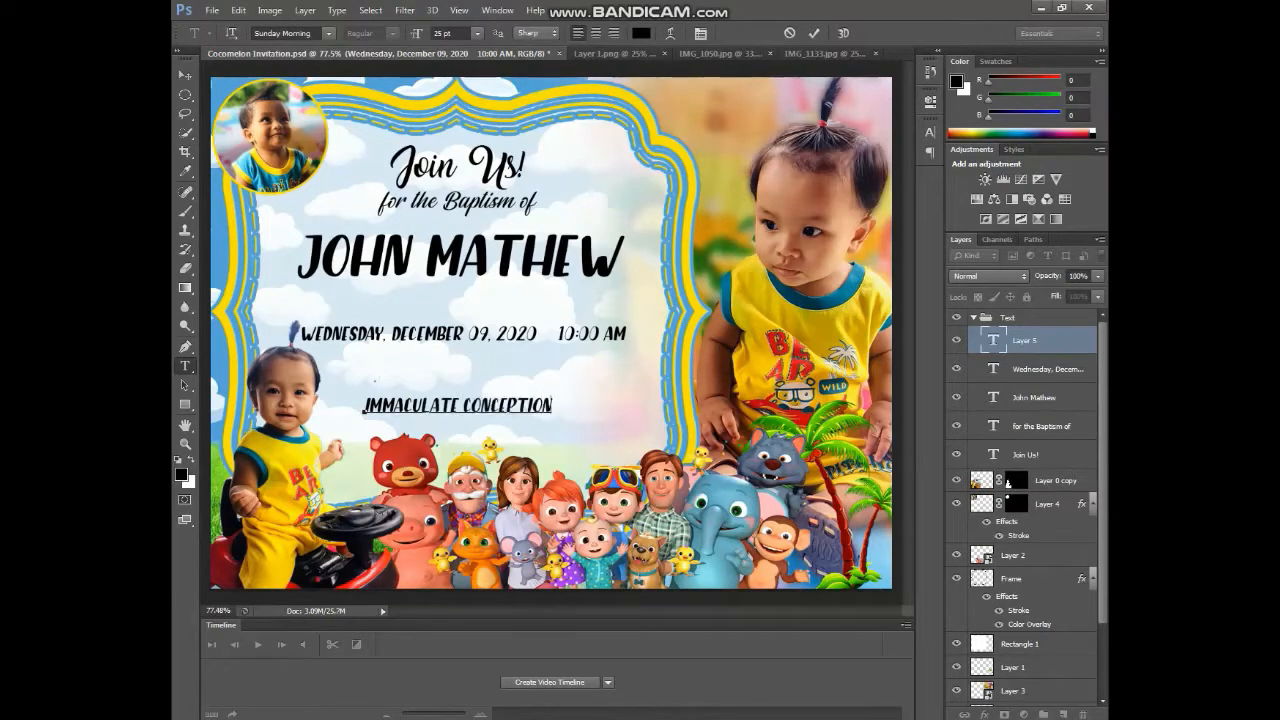
left_click(813, 33)
key("v")
left_click_drag(478, 406, 478, 375)
key("t")
left_click(429, 412)
key("Escape")
- Add the address under the venue, centre both lines, and move the block to centre
left_click(549, 375)
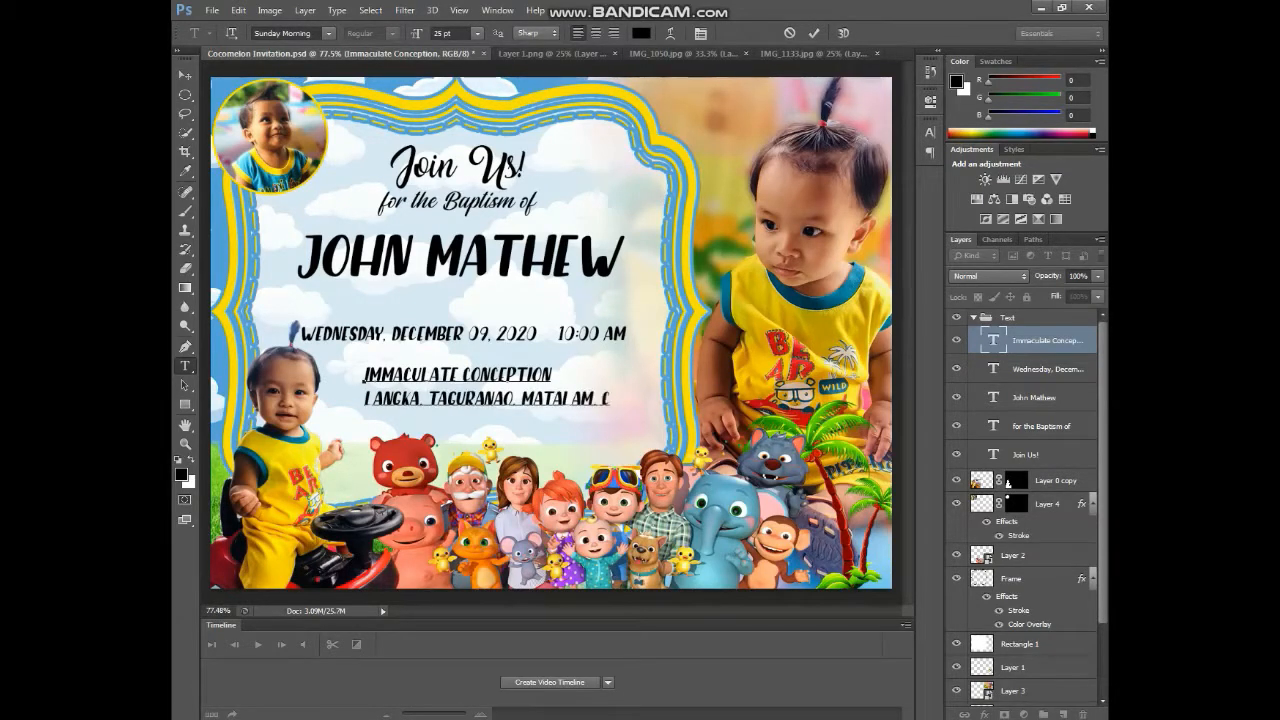
key("ctrl+a")
left_click(930, 132)
left_click(826, 123)
left_click(793, 142)
left_click(813, 33)
key("v")
left_click_drag(399, 380, 510, 380)
- Nudge the left child cutout photo to the left
scroll(510, 380, "down", 2)
scroll(1050, 480, "down", 3)
left_click(1056, 390)
key("shift+Left")
key("shift+Left")
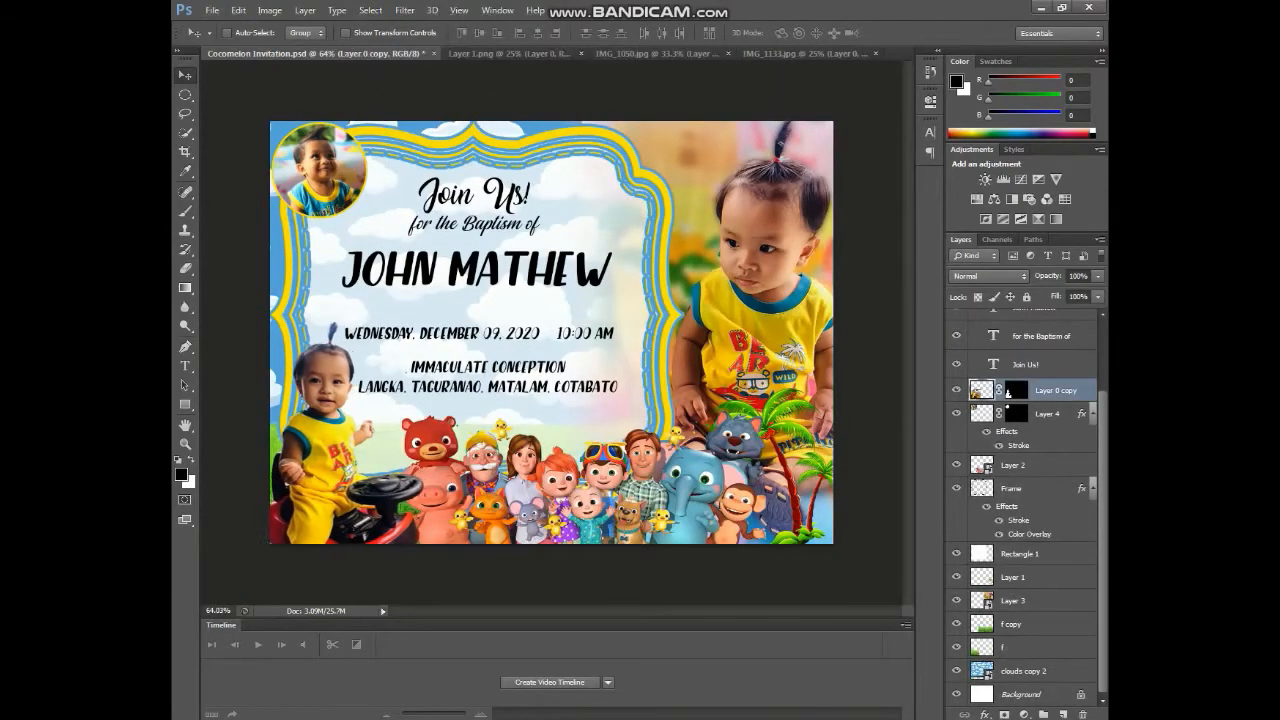
scroll(1048, 480, "up", 3)
left_click(1047, 335)
key("shift+Left")
left_click(1047, 363)
key("shift+Right")
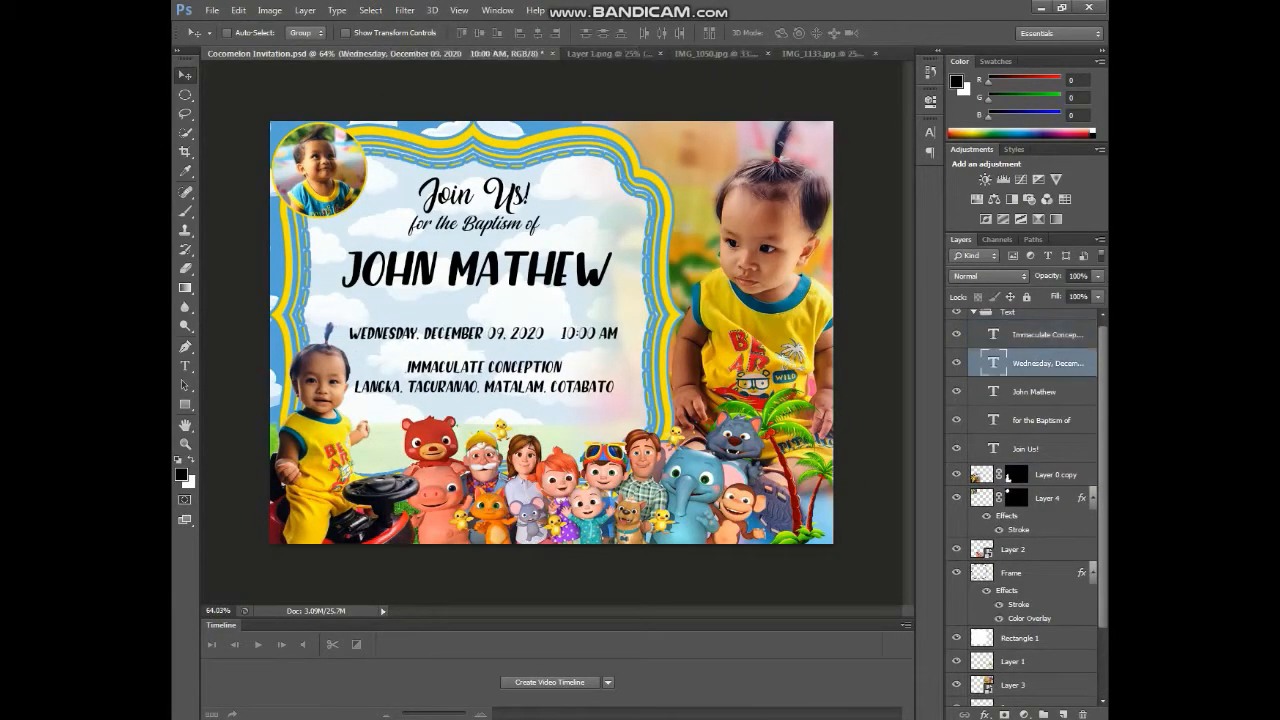
left_click(1034, 392)
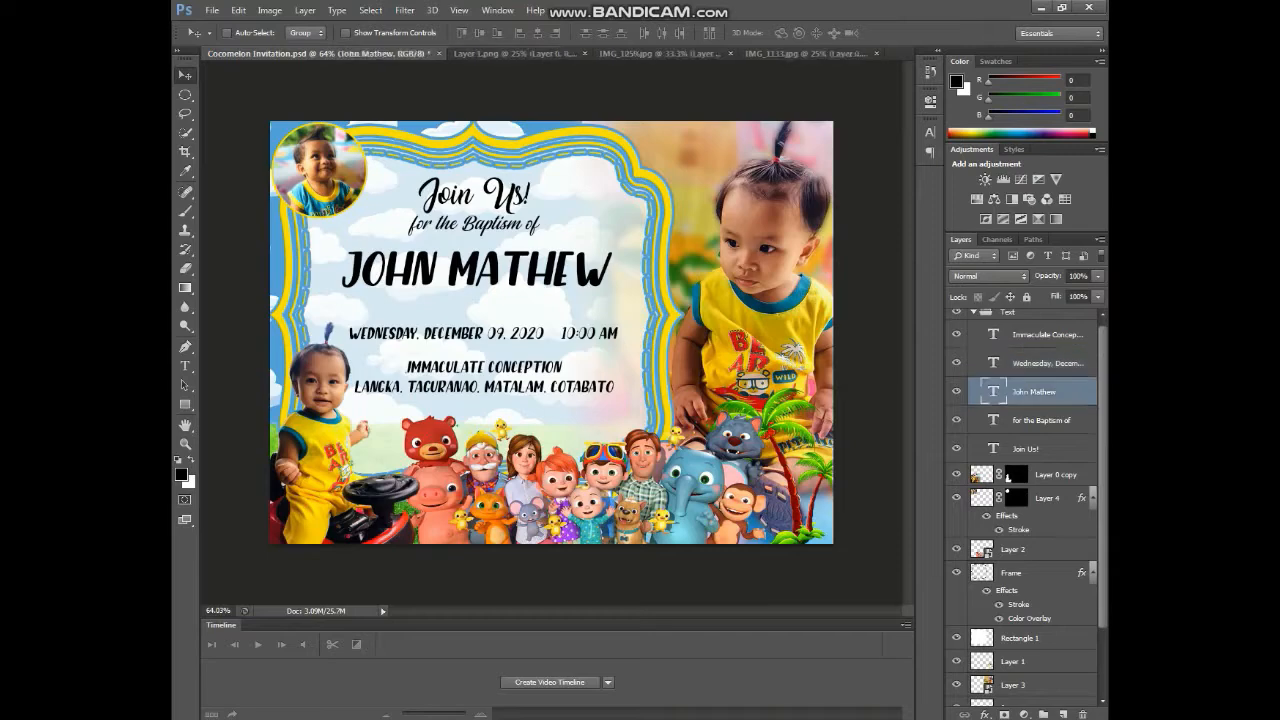
key("Down")
key("Down")
key("Down")
key("Down")
key("Down")
key("Down")
key("Down")
key("Down")
key("Down")
right_click(185, 404)
left_click(232, 466)
left_click(739, 33)
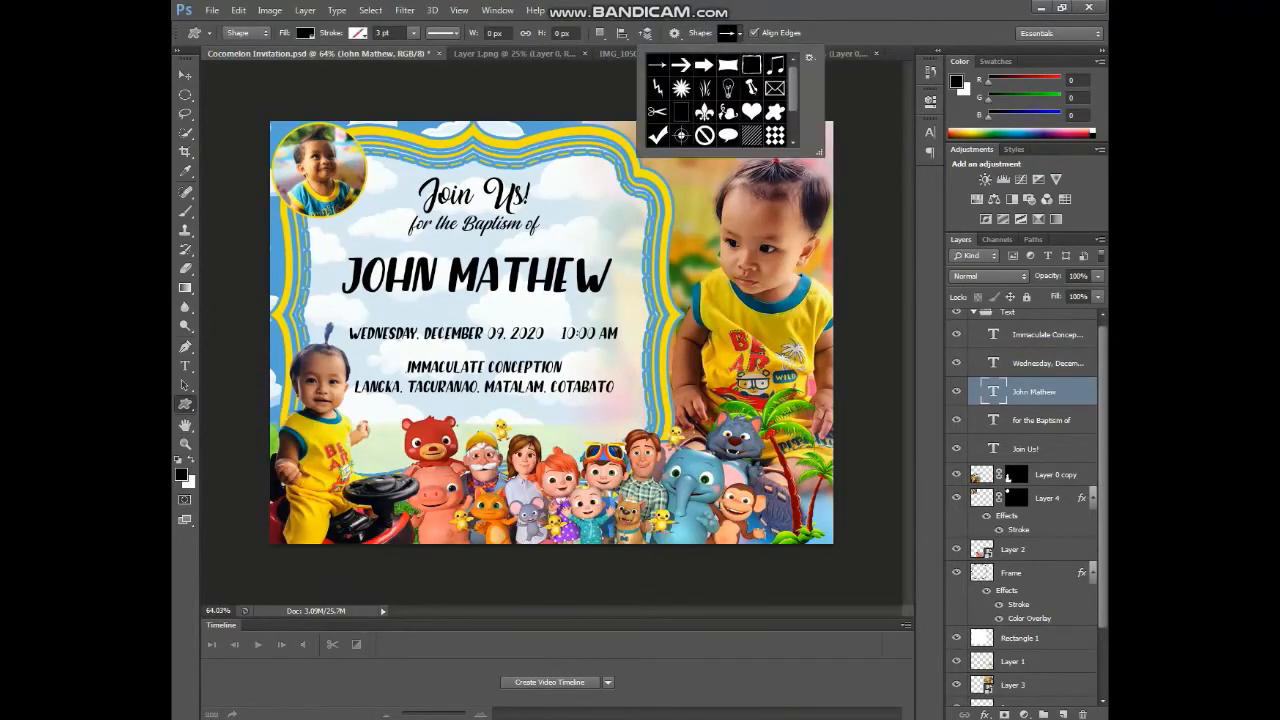
left_click(810, 58)
left_click(842, 266)
left_click(580, 287)
scroll(718, 100, "down", 3)
left_click_drag(331, 247, 633, 307)
key("ctrl+bracketleft")
key("ctrl+bracketleft")
key("ctrl+bracketleft")
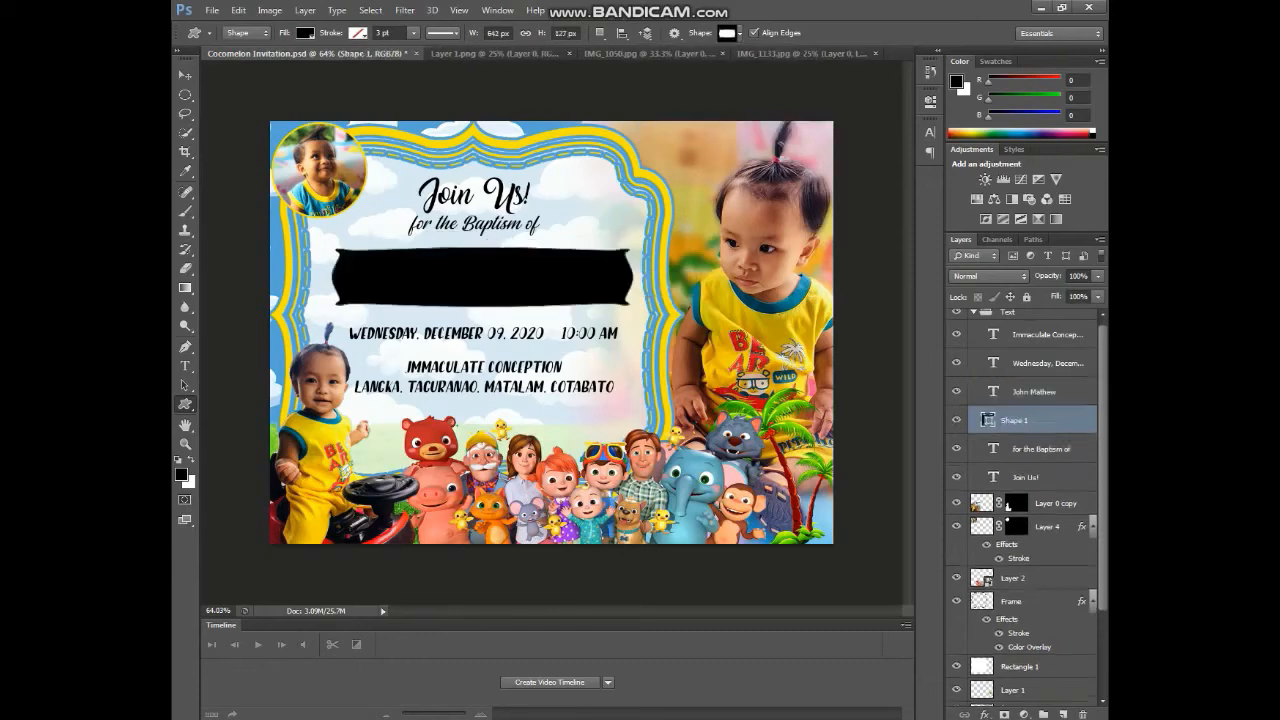
- Fill the banner blue and nudge it left
left_click(305, 33)
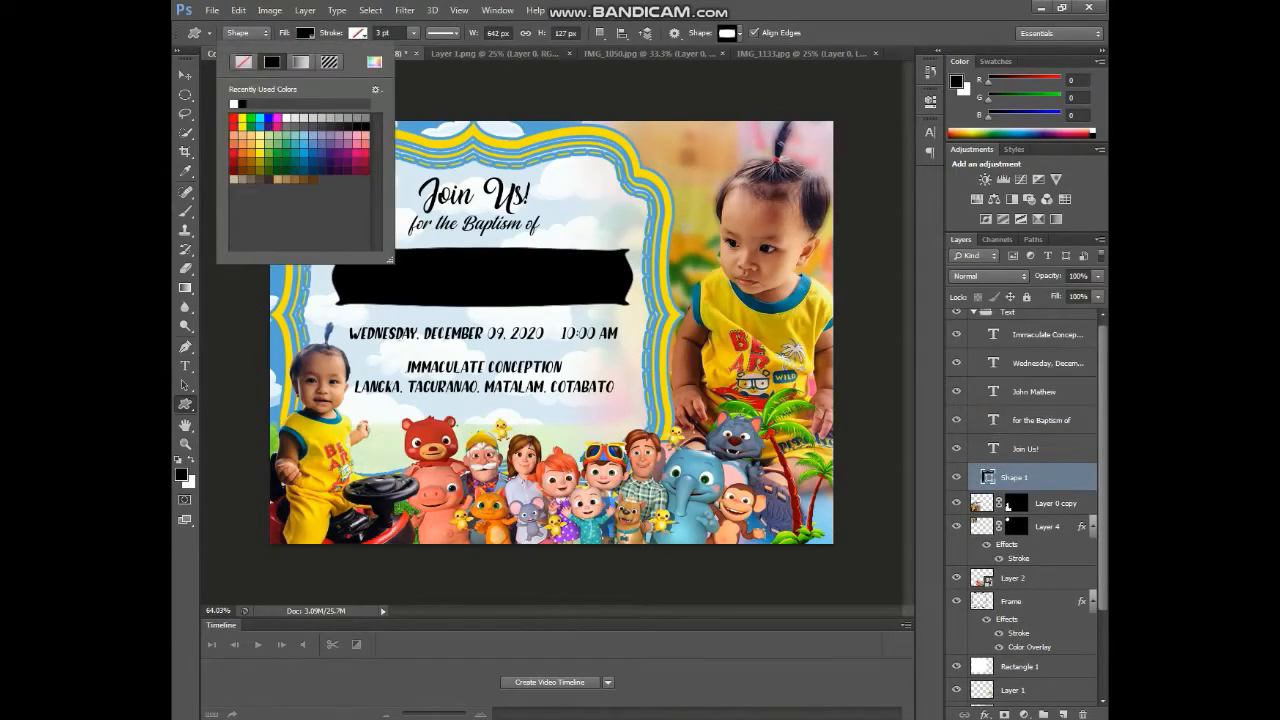
left_click(374, 62)
left_click(645, 190)
left_click(838, 239)
left_click(305, 33)
key("v")
key("Left")
key("Left")
key("Left")
key("Left")
key("Left")
key("Left")
key("Left")
key("Left")
- Change the banner fill to a brighter blue, #149ffe
key("u")
left_click(305, 33)
left_click(374, 62)
left_click(675, 250)
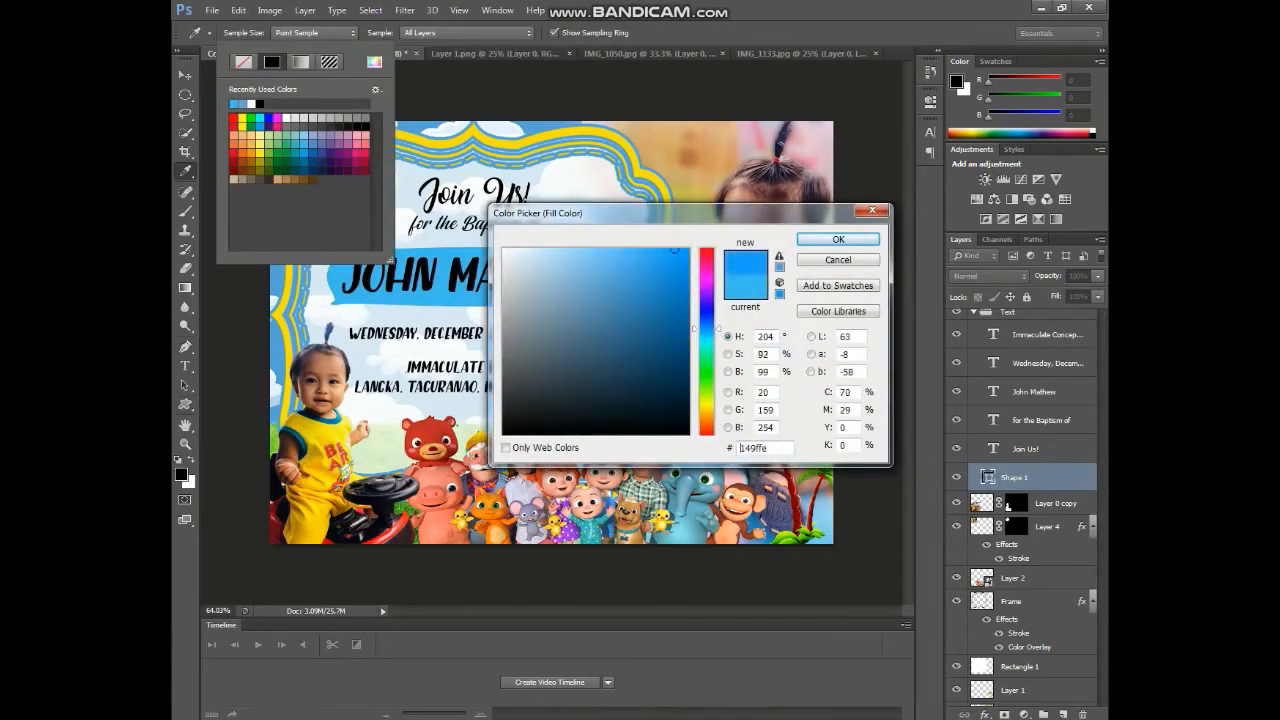
left_click(838, 239)
left_click(305, 33)
- Give the banner a yellow stroke outline
double_click(1055, 478)
left_click(644, 387)
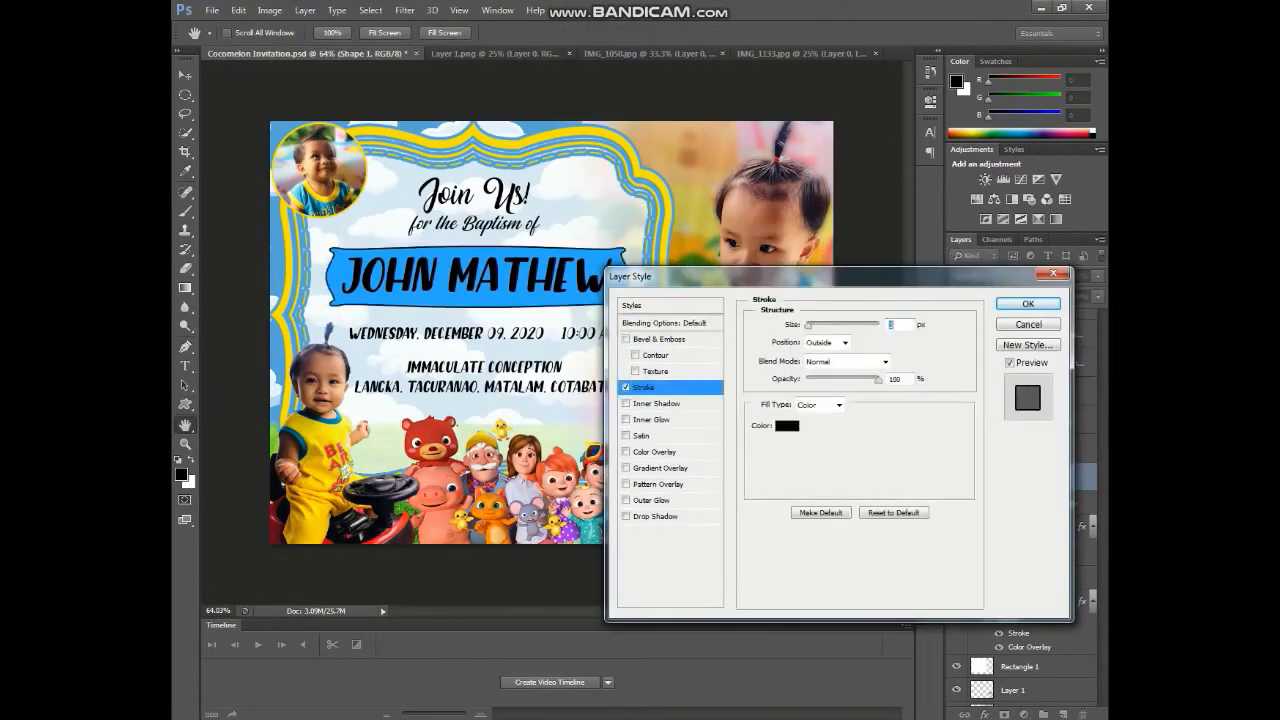
left_click(787, 425)
left_click(706, 417)
left_click(690, 256)
left_click(833, 240)
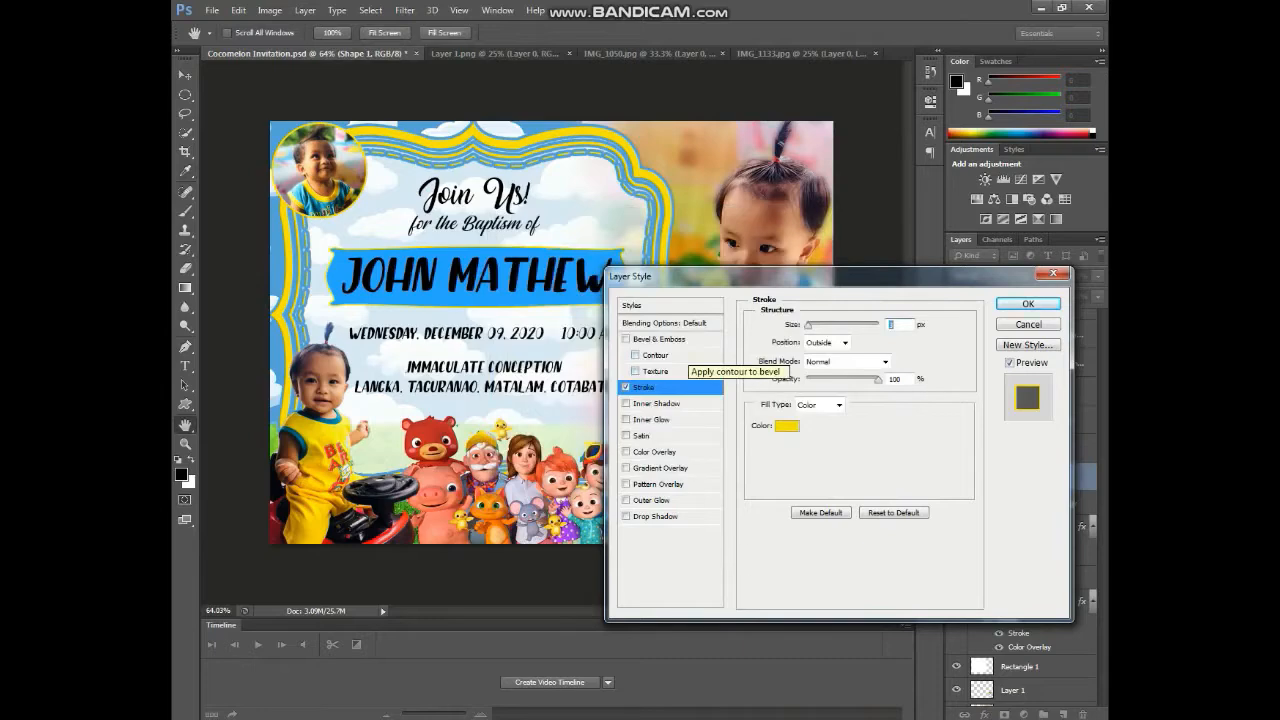
left_click(1028, 304)
key("t")
left_click(475, 276)
key("ctrl+a")
left_click(641, 33)
left_click(706, 407)
left_click(686, 263)
left_click(838, 239)
left_click(814, 33)
- Add a black stroke outline to the name text
double_click(1072, 392)
left_click(644, 387)
left_click(787, 425)
left_click(688, 252)
left_click(506, 252)
left_click(504, 433)
left_click(838, 239)
left_click(1028, 304)
- Add a near-white stroke to the Text group and save the invitation
left_click(1060, 316)
double_click(1060, 316)
left_click(644, 387)
left_click(787, 425)
left_click(505, 251)
left_click(838, 239)
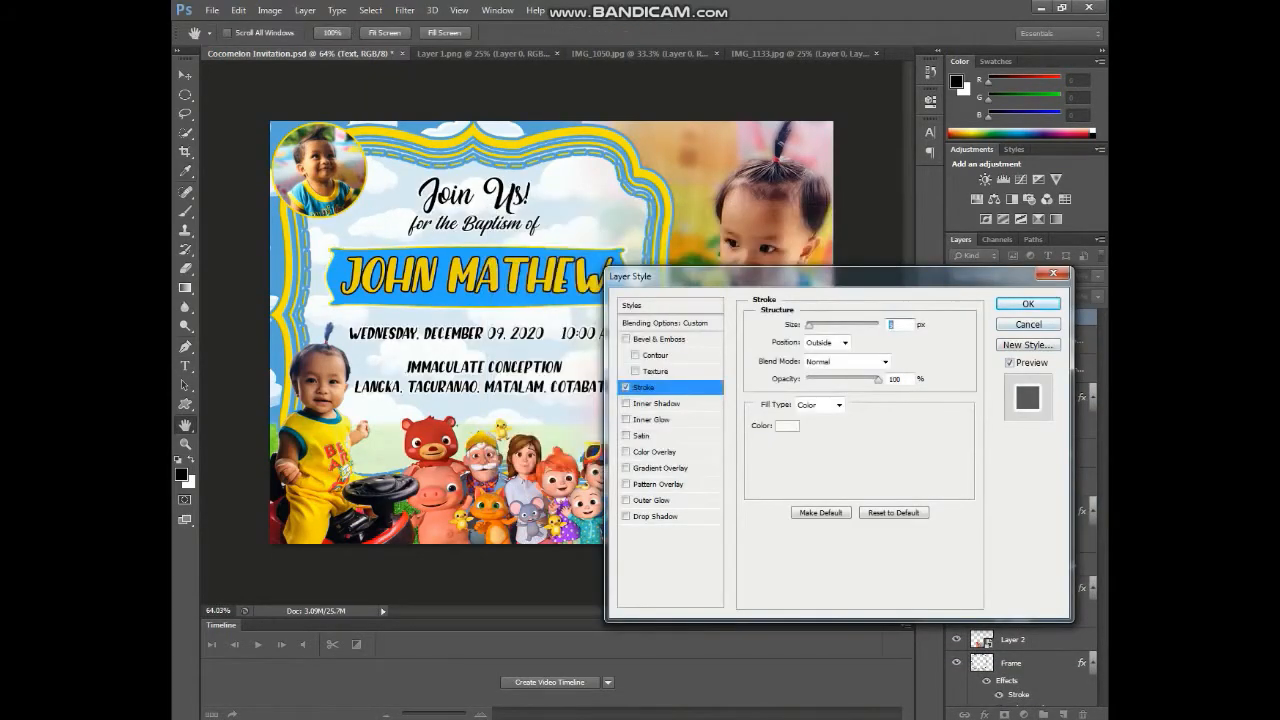
left_click(1028, 304)
key("ctrl+s")
left_click(1034, 425)
scroll(551, 333, "down", 1)
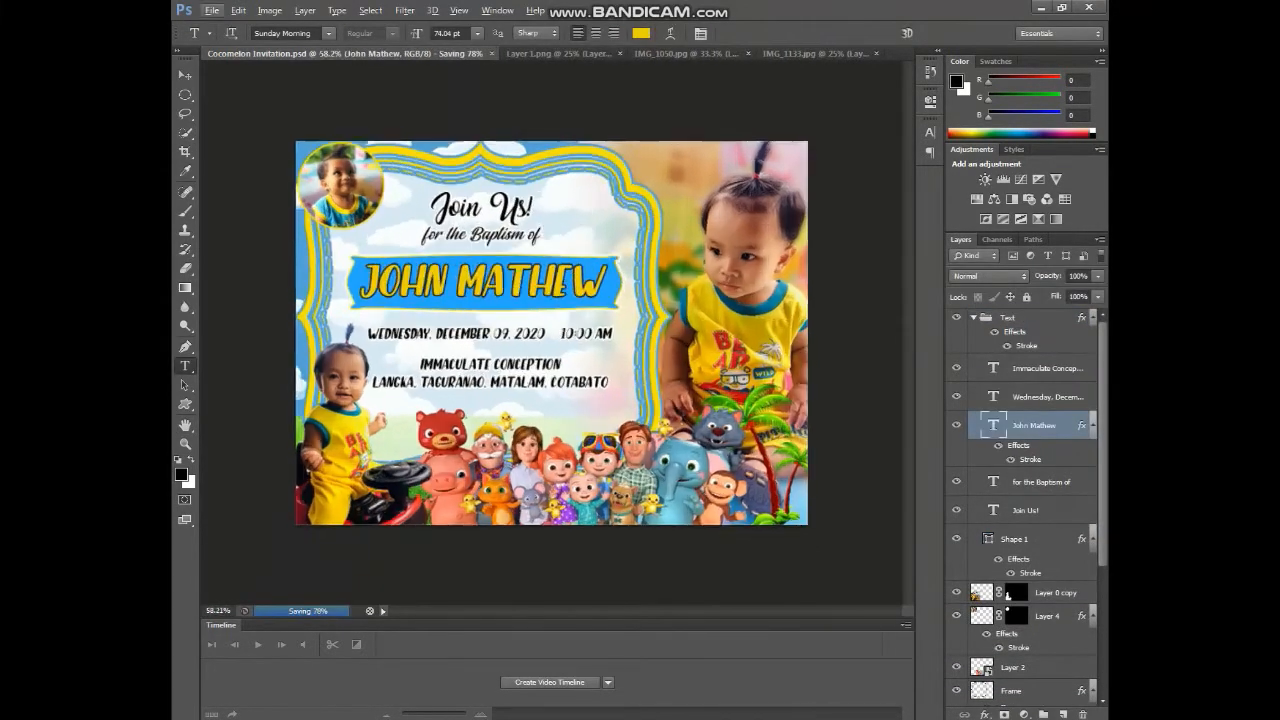
- Open the cocomelon_com picture in Photoshop
scroll(551, 333, "up", 3)
scroll(551, 333, "down", 3)
key("ctrl+o")
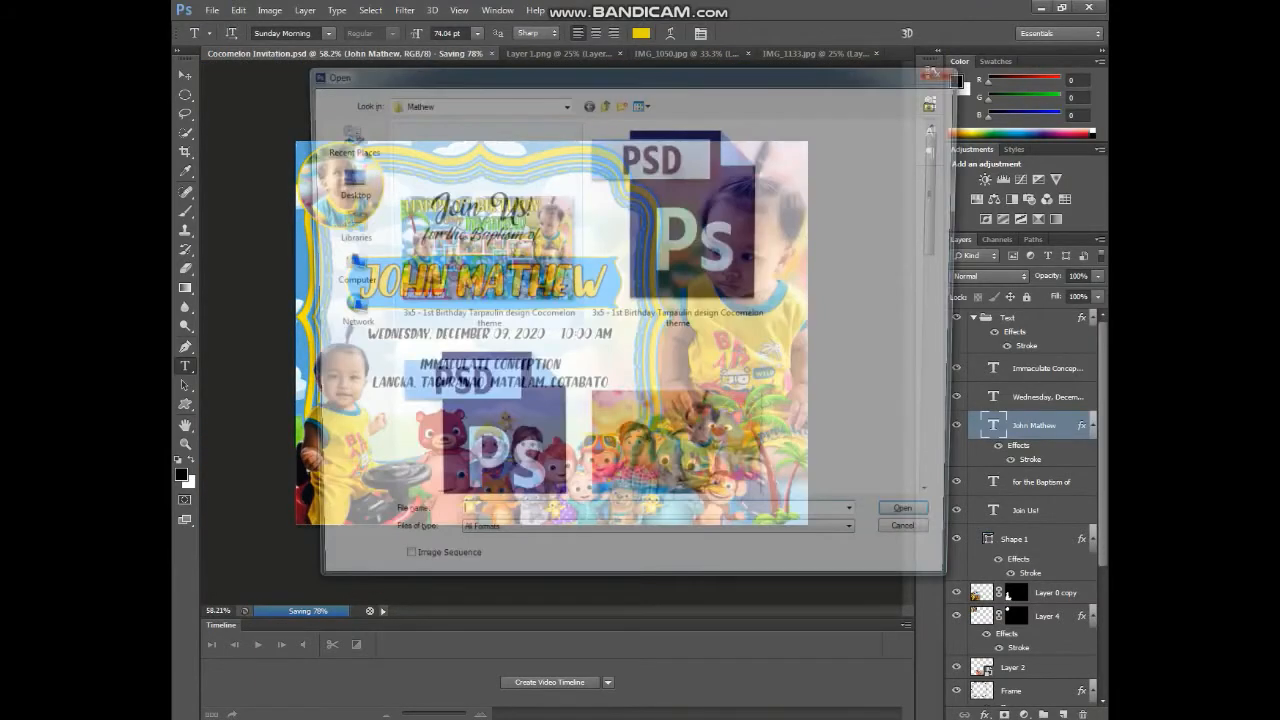
mouse_move(942, 168)
left_mouse_down()
mouse_move(942, 412)
mouse_move(942, 168)
left_mouse_up()
left_click(680, 430)
key("Return")
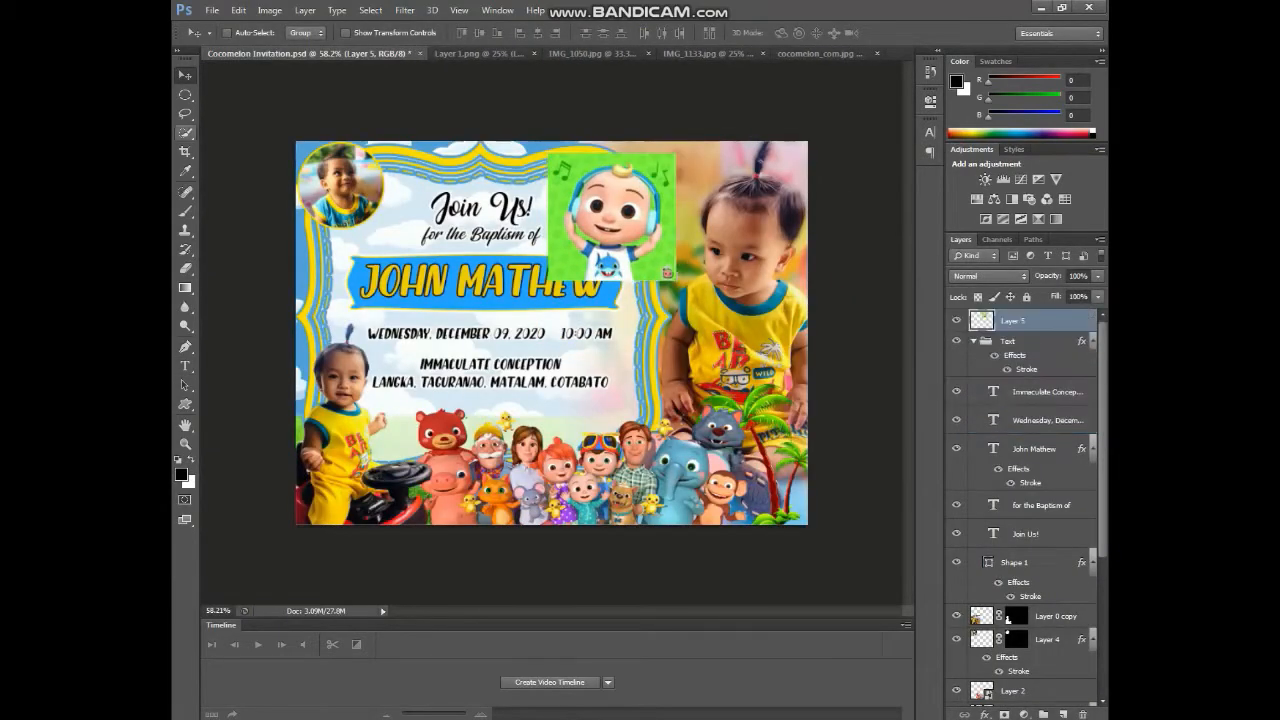
- Mask the character to an elliptical circle, then resize and place it near the invitation's top right
key("m")
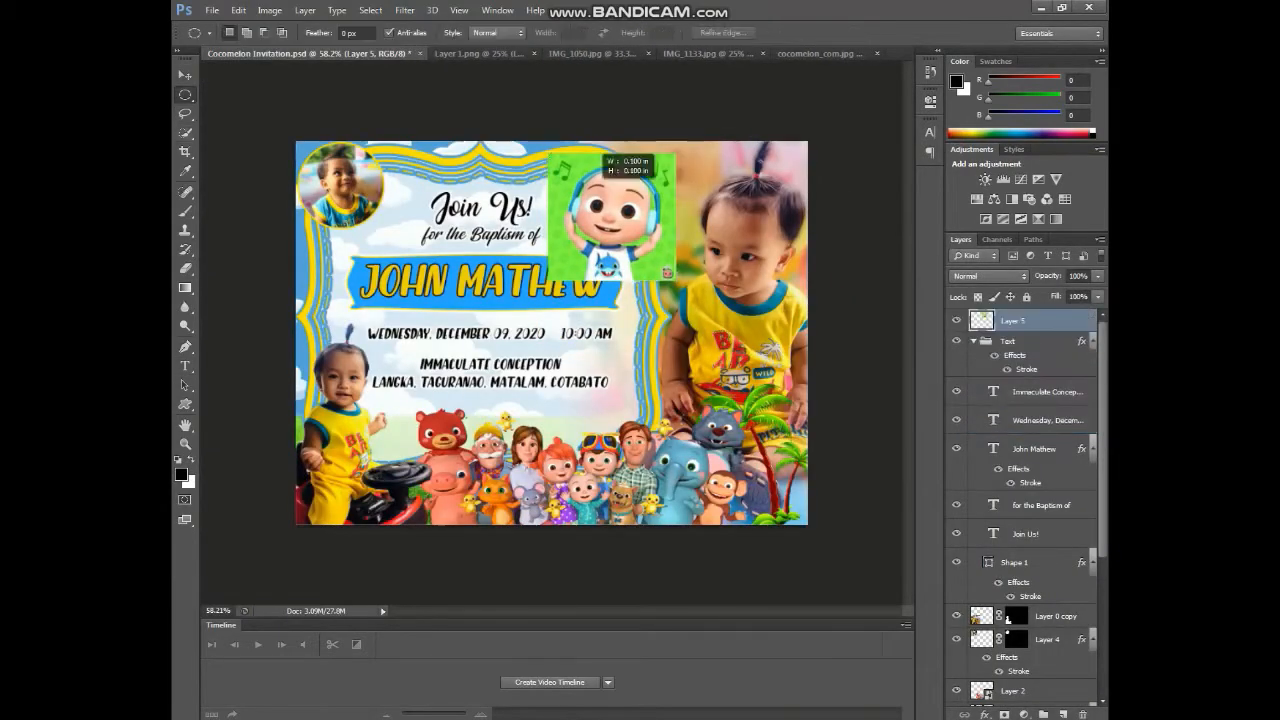
left_click(1004, 714)
key("v")
left_click_drag(612, 217, 624, 193)
key("ctrl+t")
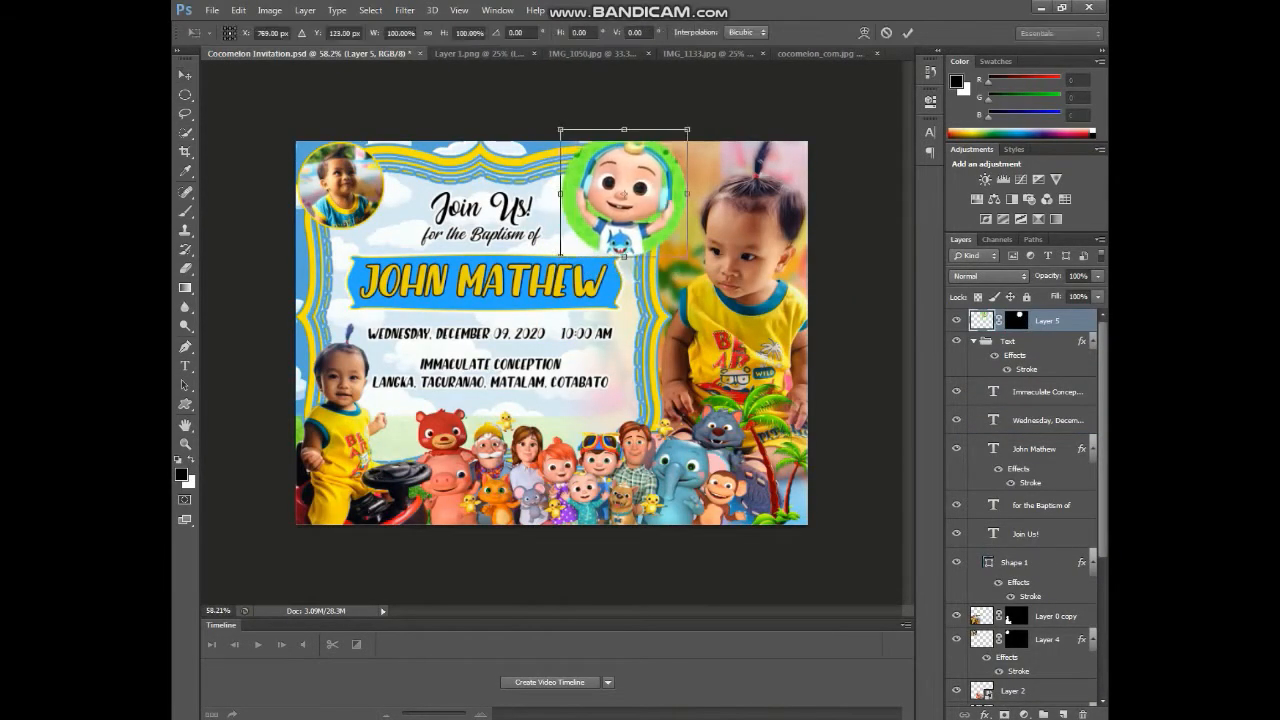
key("Return")
mouse_move(635, 178)
left_mouse_down()
mouse_move(778, 468)
mouse_move(630, 190)
left_mouse_up()
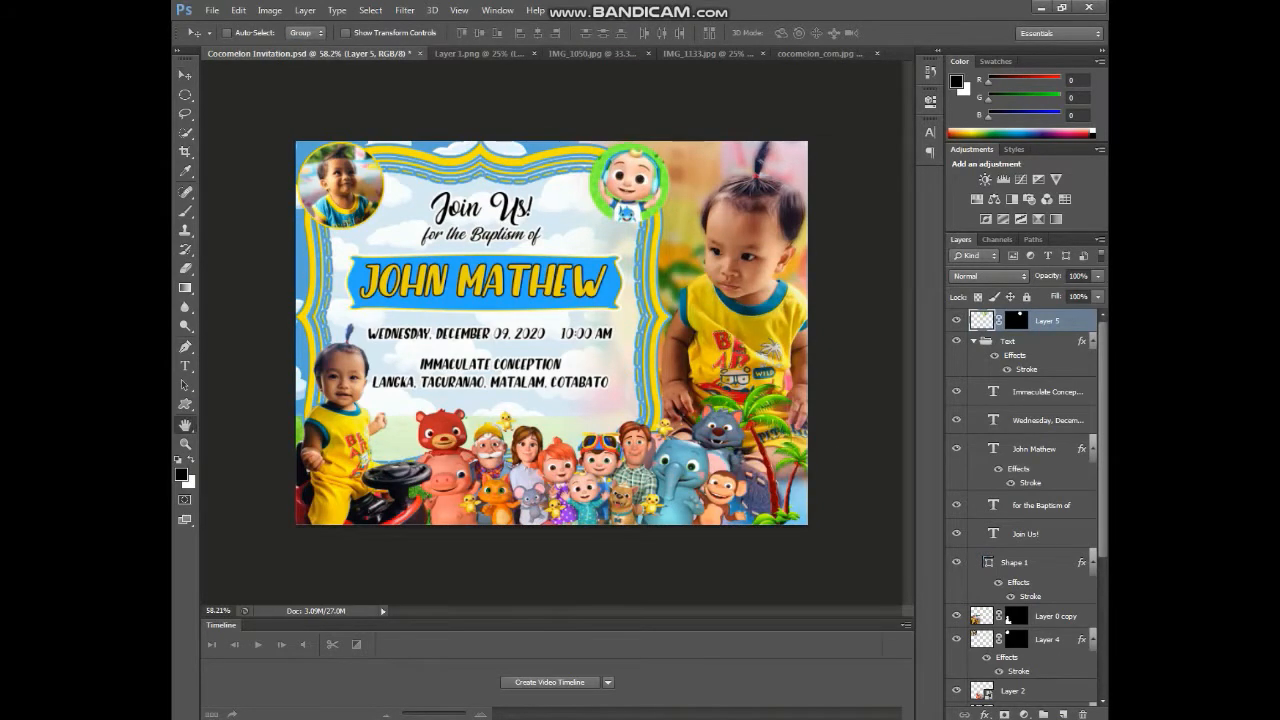
- Give the circular badge a blue Stroke outline
double_click(1080, 321)
left_click(646, 386)
left_click(786, 426)
left_click(560, 148)
left_click(837, 240)
left_click(1020, 301)
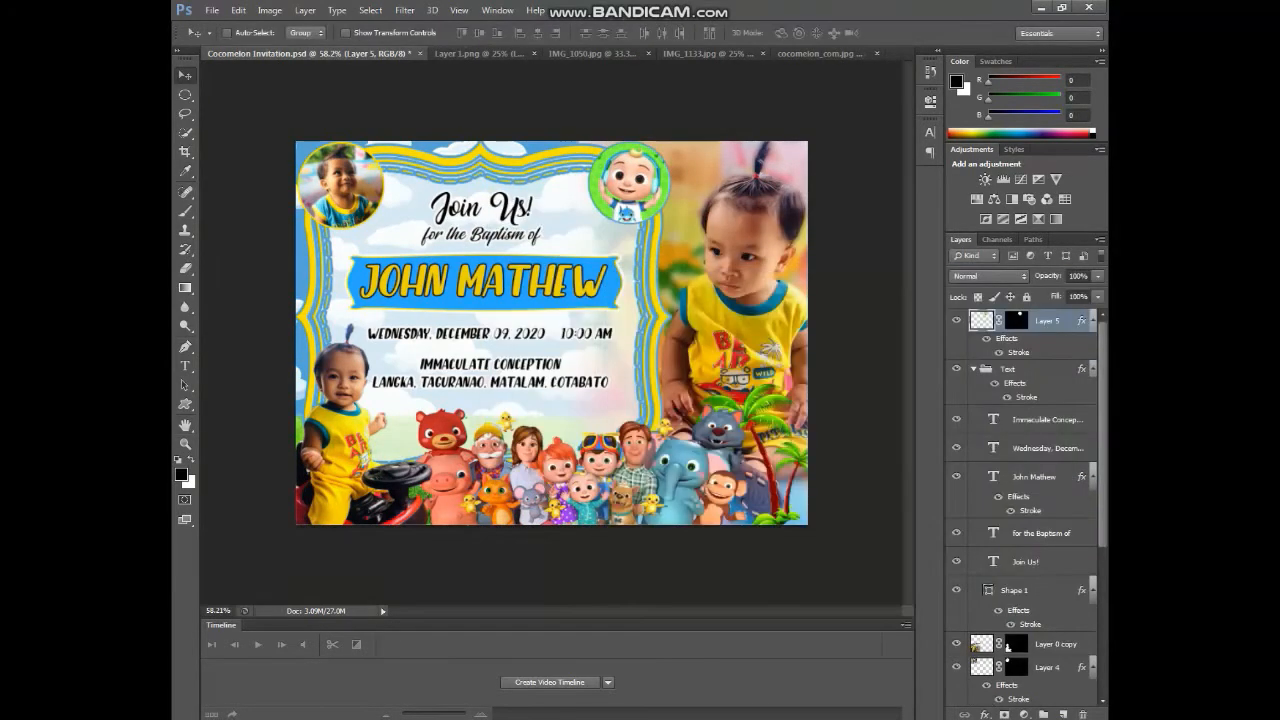
- Save the invitation and download another child photo from the album
key("ctrl+s")
left_click(1041, 8)
left_click(199, 76)
scroll(340, 450, "down", 10)
left_click(340, 480)
key("shift+d")
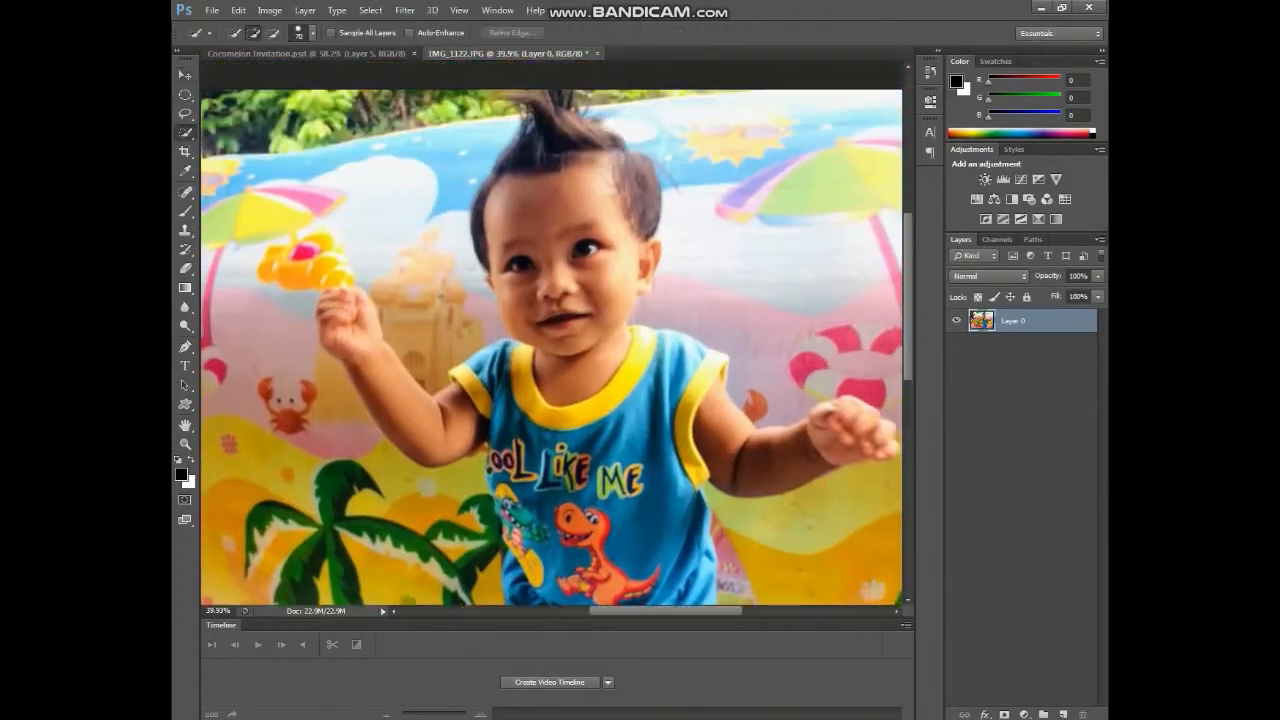
- Quick-select the child in the blue shirt, including the raised hand
scroll(580, 330, "down", 2)
left_click_drag(560, 335, 715, 340)
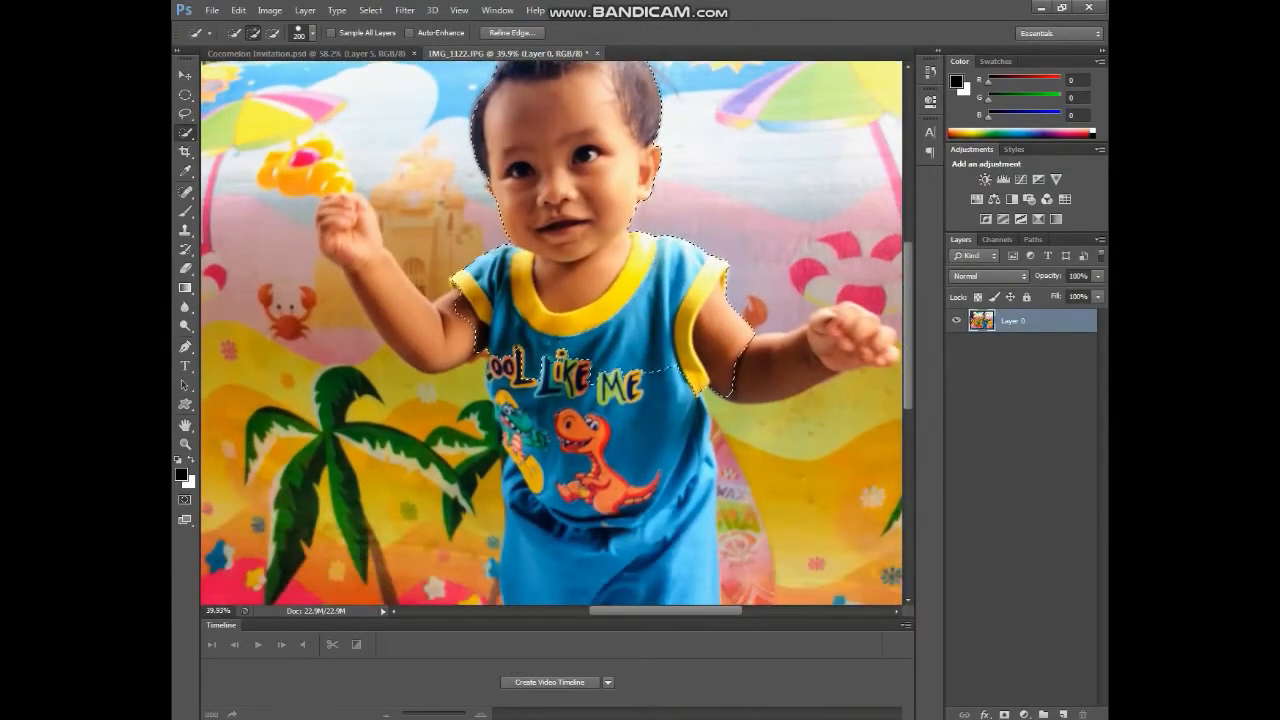
key("bracketleft")
key("bracketleft")
key("bracketleft")
left_click_drag(868, 345, 888, 350)
scroll(590, 350, "down", 2)
left_click_drag(570, 340, 640, 400)
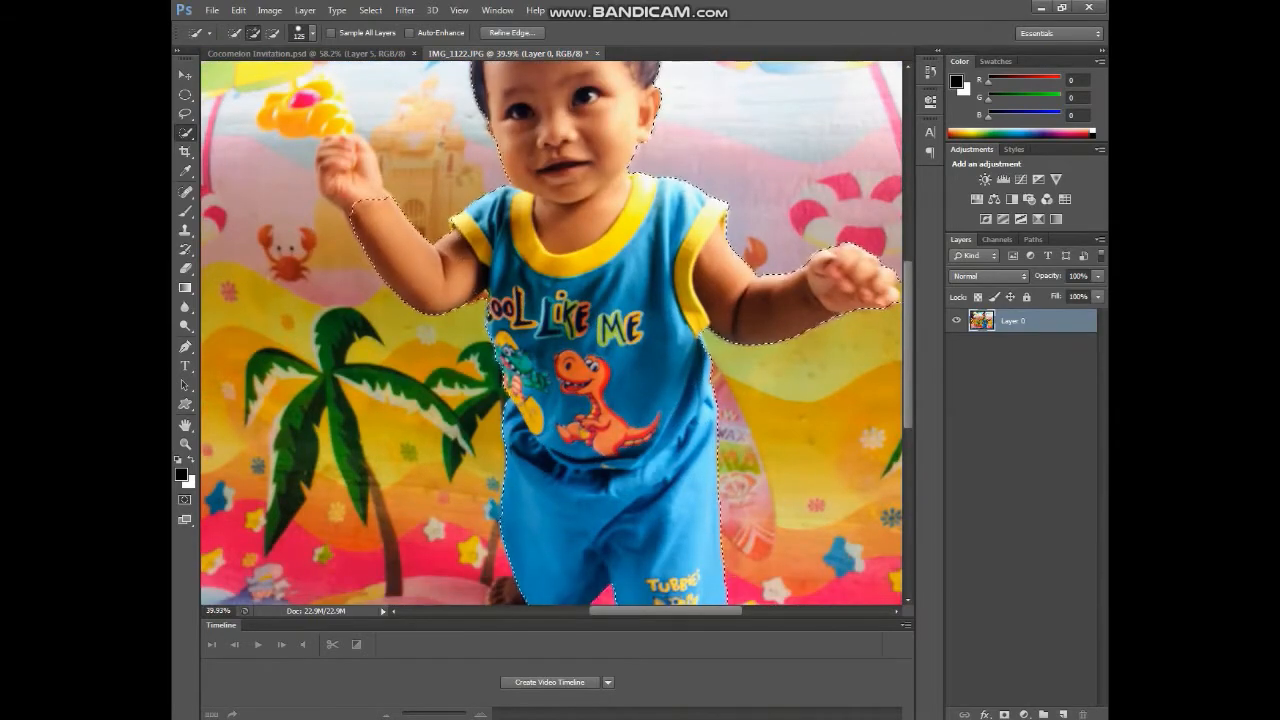
scroll(315, 167, "up", 3)
left_click_drag(385, 215, 360, 170)
scroll(360, 180, "down", 5)
scroll(570, 350, "up", 5)
scroll(570, 350, "down", 6)
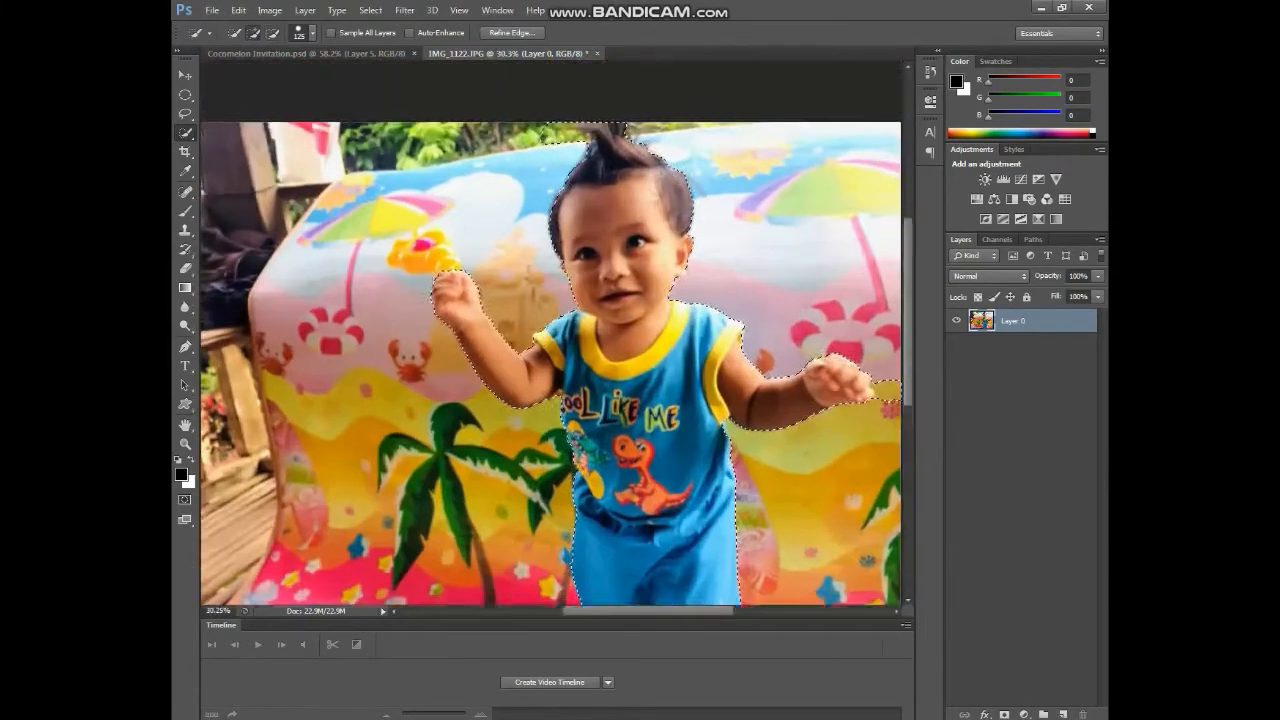
scroll(562, 125, "up", 4)
- Mask out the background, refine the mask onto a new layer, and brush away the yellow fringe by the hand
left_click(1004, 714)
left_click(512, 33)
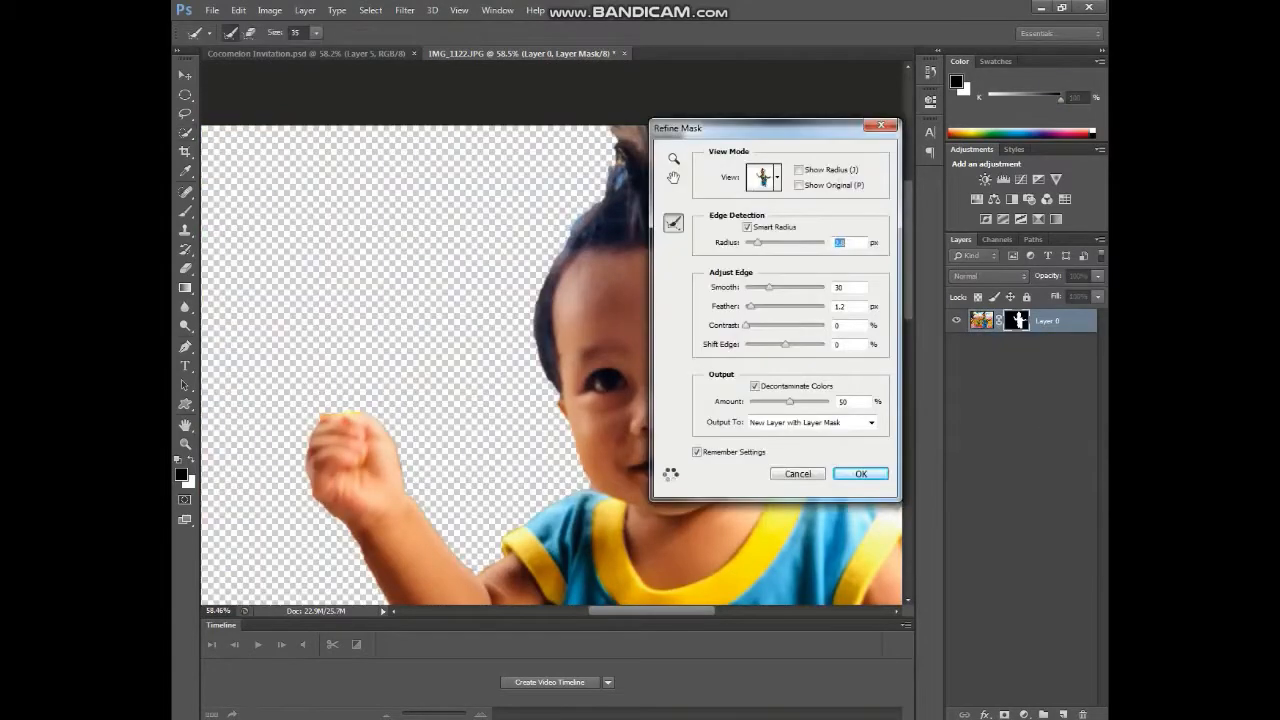
key("Return")
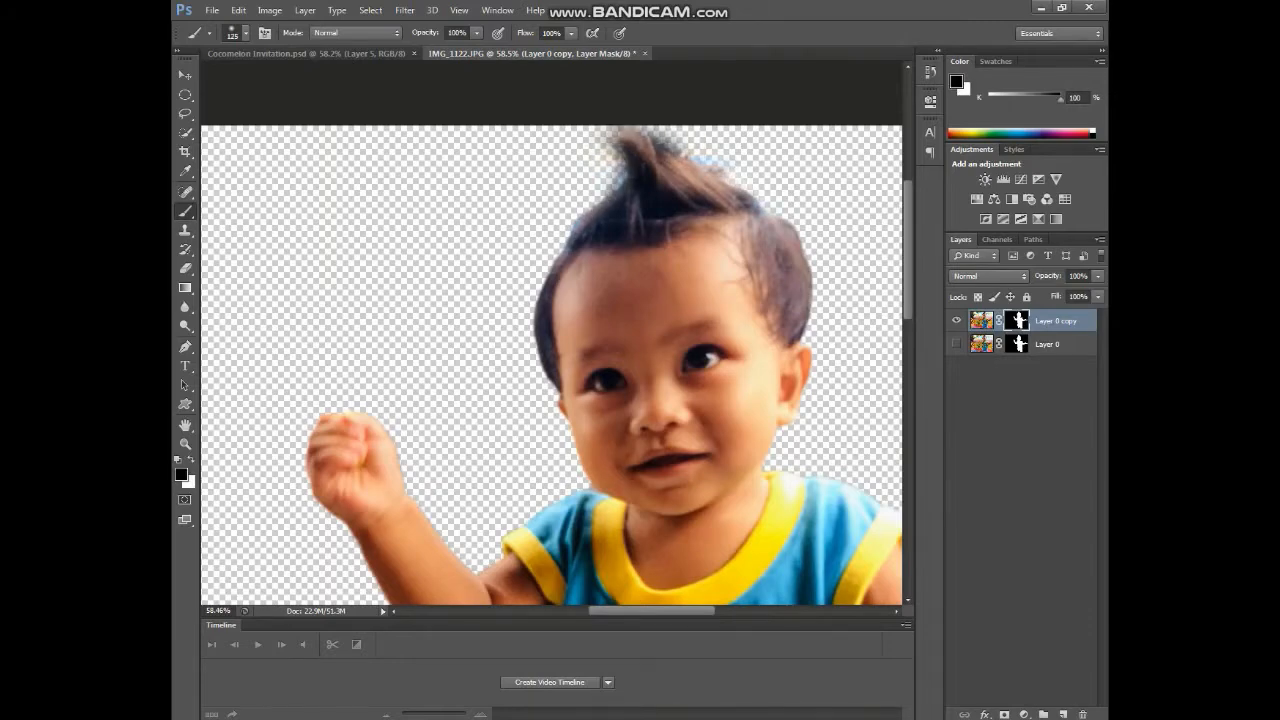
scroll(560, 330, "down", 4)
scroll(860, 310, "up", 7)
left_click(246, 33)
left_click_drag(204, 112, 338, 112)
left_click_drag(712, 318, 698, 345)
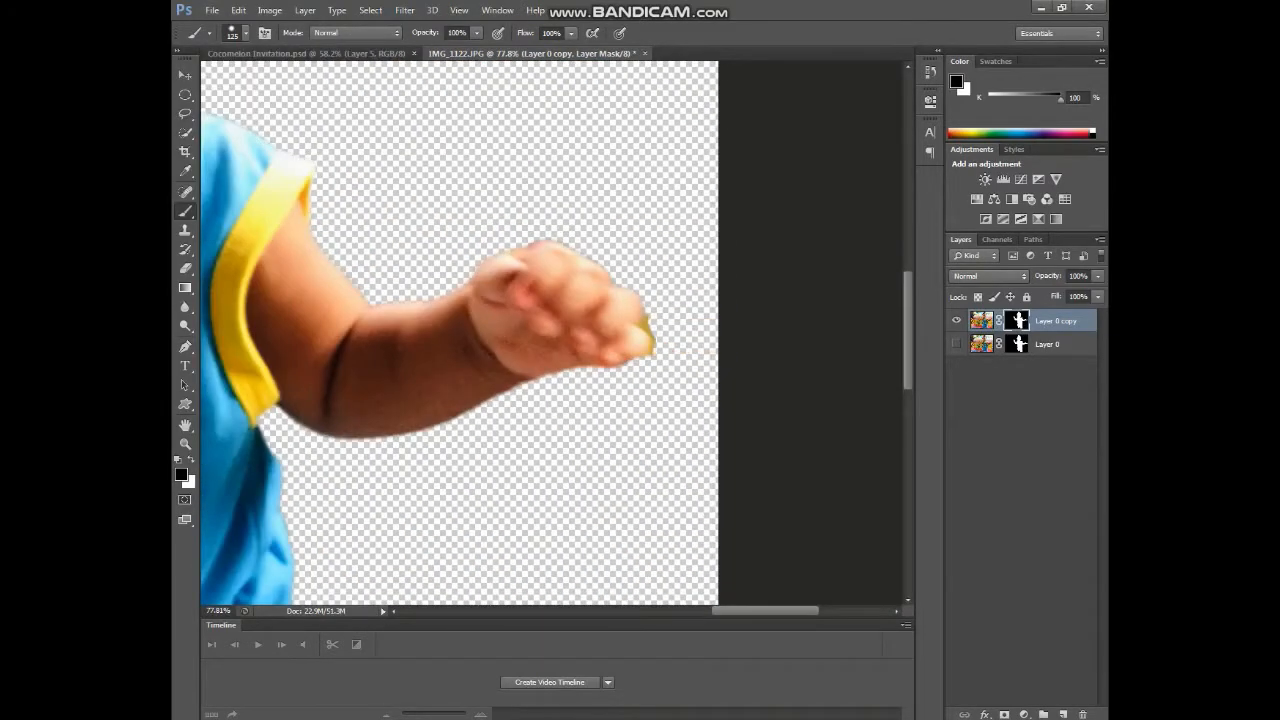
- Drag the child cutout onto the invitation
scroll(698, 345, "down", 12)
left_click_drag(600, 270, 660, 425)
scroll(660, 425, "down", 5)
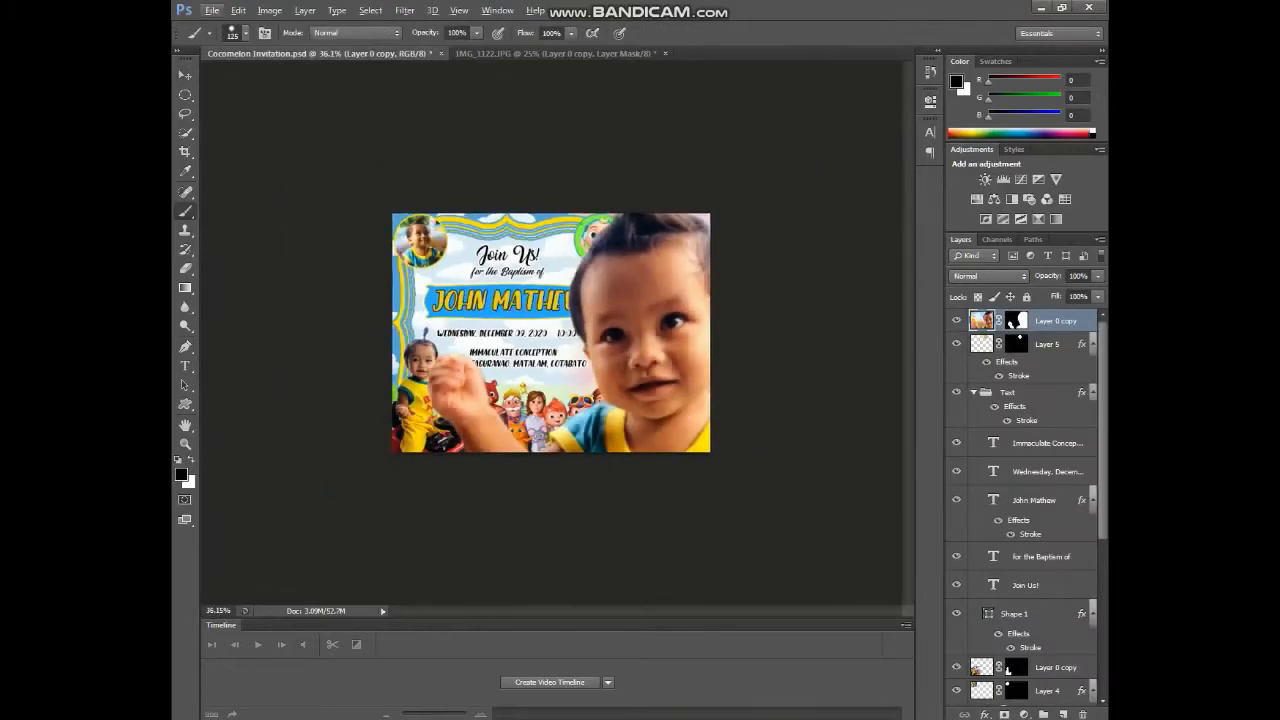
- Shrink the child cutout greatly, convert it to a smart object, and move it to the lower right
key("ctrl+t")
scroll(660, 425, "down", 5)
left_click_drag(738, 546, 588, 431)
key("Return")
scroll(588, 431, "up", 5)
right_click(1050, 321)
left_click(1000, 415)
key("v")
left_click_drag(712, 440, 823, 362)
scroll(823, 362, "up", 7)
- Resize the cutout again and tilt it slightly at the lower right
key("ctrl+t")
left_click_drag(724, 399, 726, 384)
left_click_drag(814, 494, 821, 492)
key("Return")
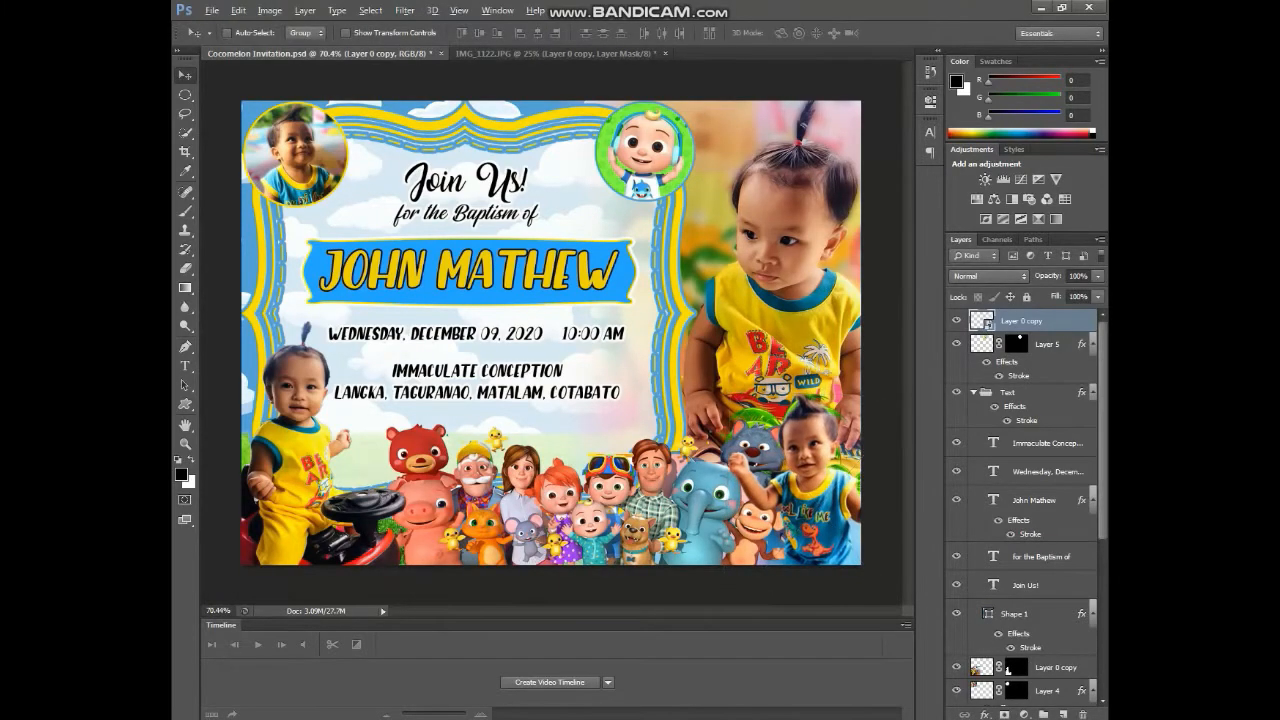
scroll(320, 190, "up", 5)
- Raise the brightness of Layer 4 slightly with Brightness/Contrast
left_click_drag(320, 190, 390, 226)
scroll(390, 226, "up", 1)
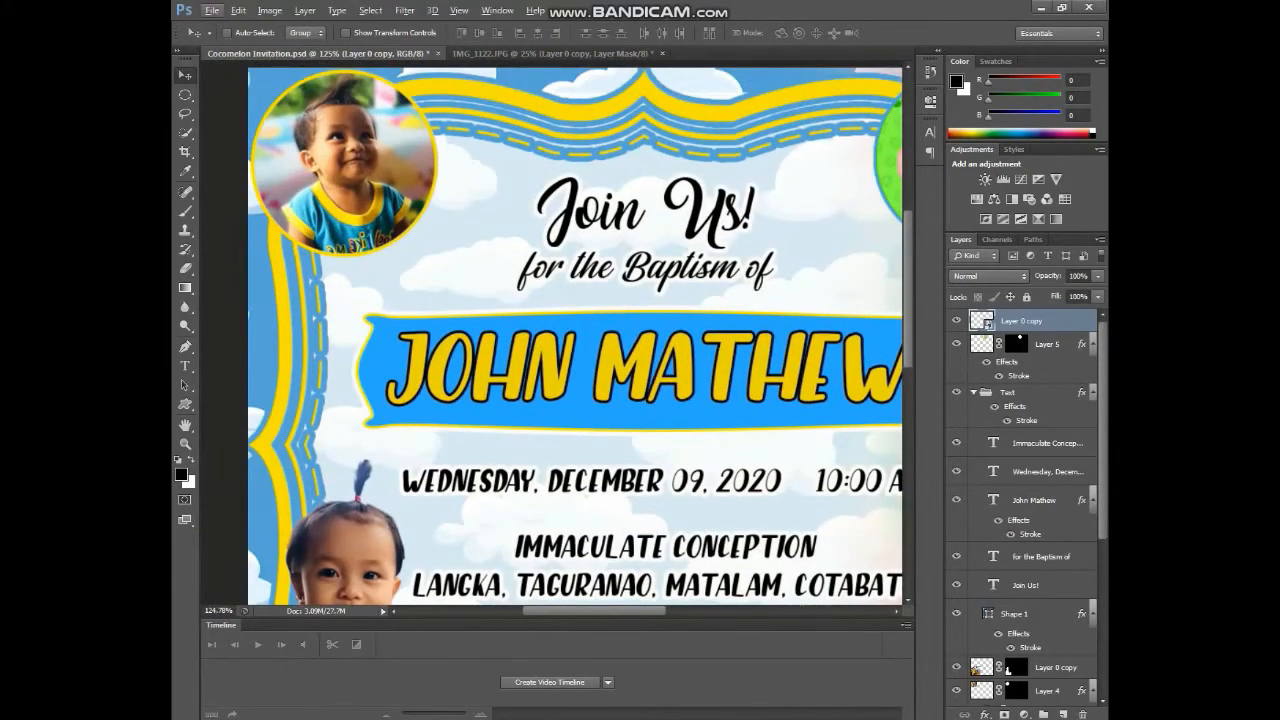
scroll(645, 415, "down", 6)
scroll(262, 190, "up", 6)
scroll(1047, 590, "down", 3)
left_click(1047, 597)
left_click(270, 11)
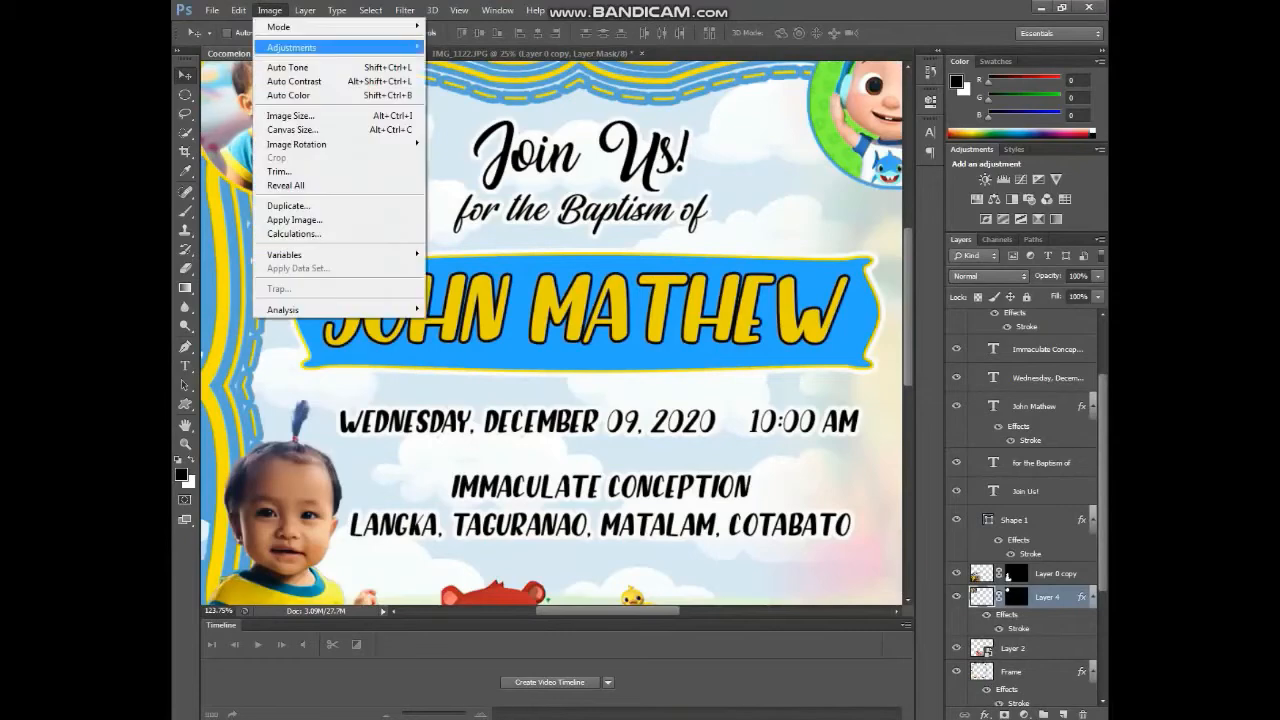
left_click(478, 48)
left_click_drag(606, 246, 614, 246)
key("Return")
scroll(552, 333, "down", 6)
scroll(552, 333, "up", 1)
- Save, then nudge the date and venue text and the name banner down
key("ctrl+s")
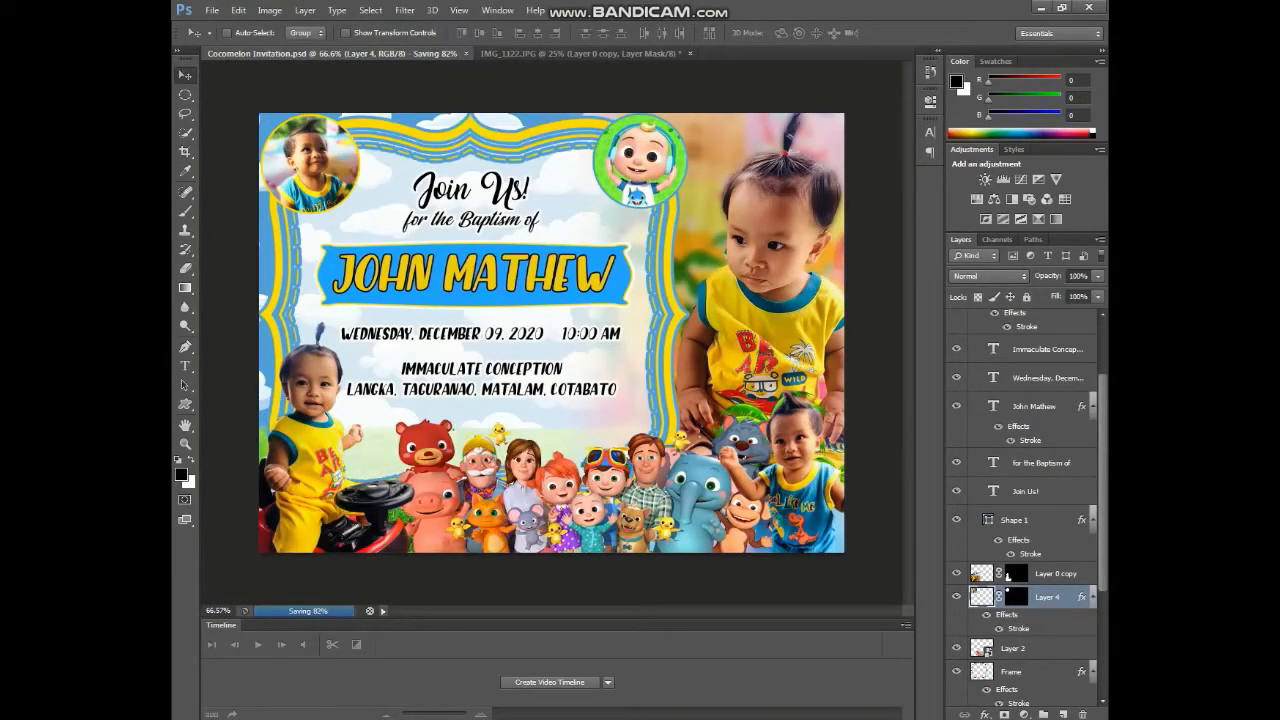
left_click(1047, 378)
left_click(1047, 349, "ctrl")
key("Down")
key("Down")
key("Down")
key("Down")
key("Down")
key("Down")
key("Down")
key("Down")
key("Down")
key("Down")
left_click(1014, 520)
left_click(1034, 406, "ctrl")
key("Down")
key("Down")
key("Down")
key("Down")
key("Down")
key("Down")
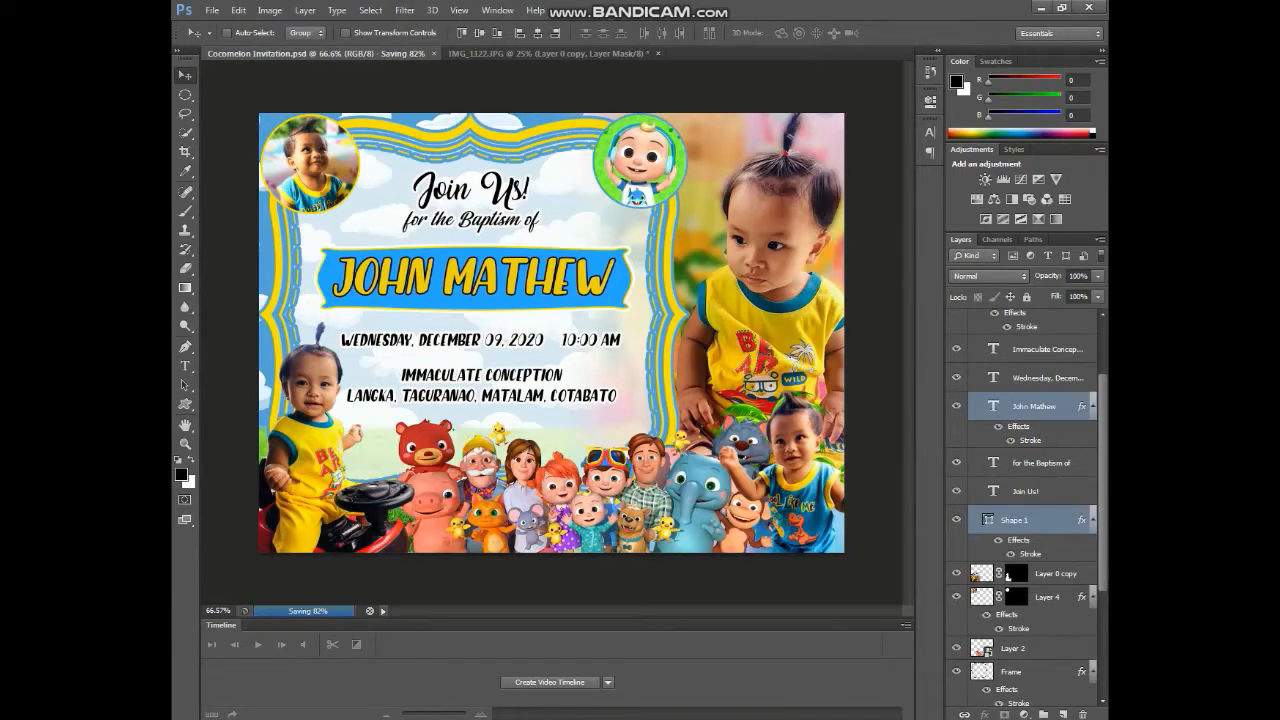
- Save a copy of the invitation as a JPEG
key("ctrl+shift+s")
left_click(660, 417)
left_click(509, 515)
key("Return")
key("Return")
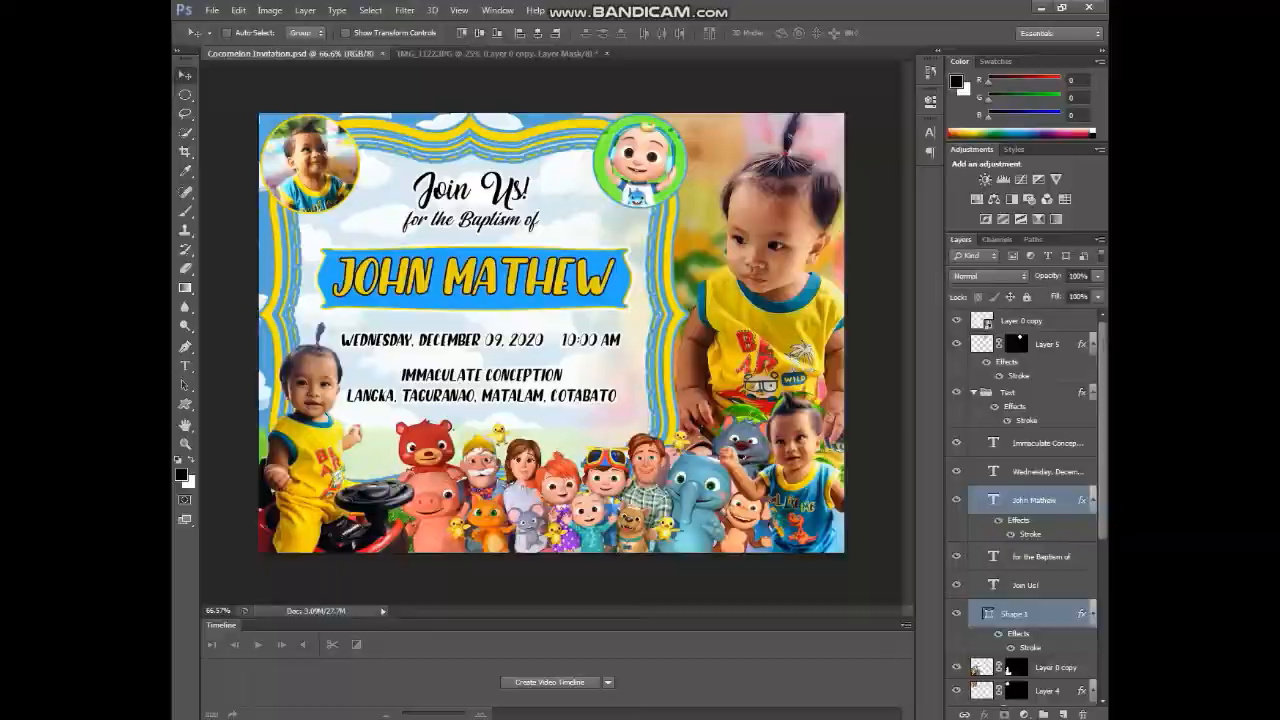